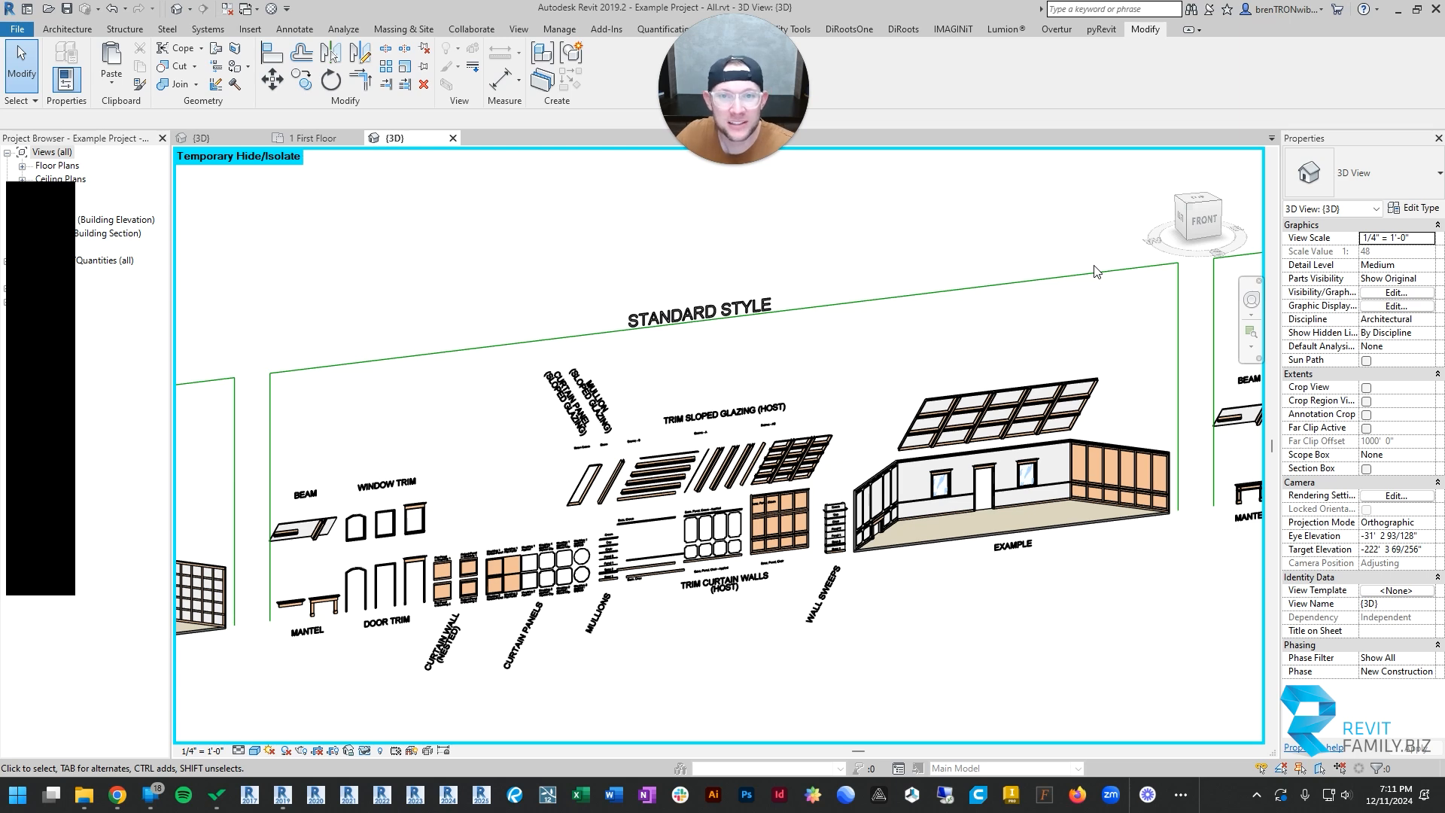
# Examine the Standard Style trim sloped glazing samples and the beamed ceiling above the example room
pyautogui.scroll(3, 929, 404)
pyautogui.scroll(2, 892, 329)
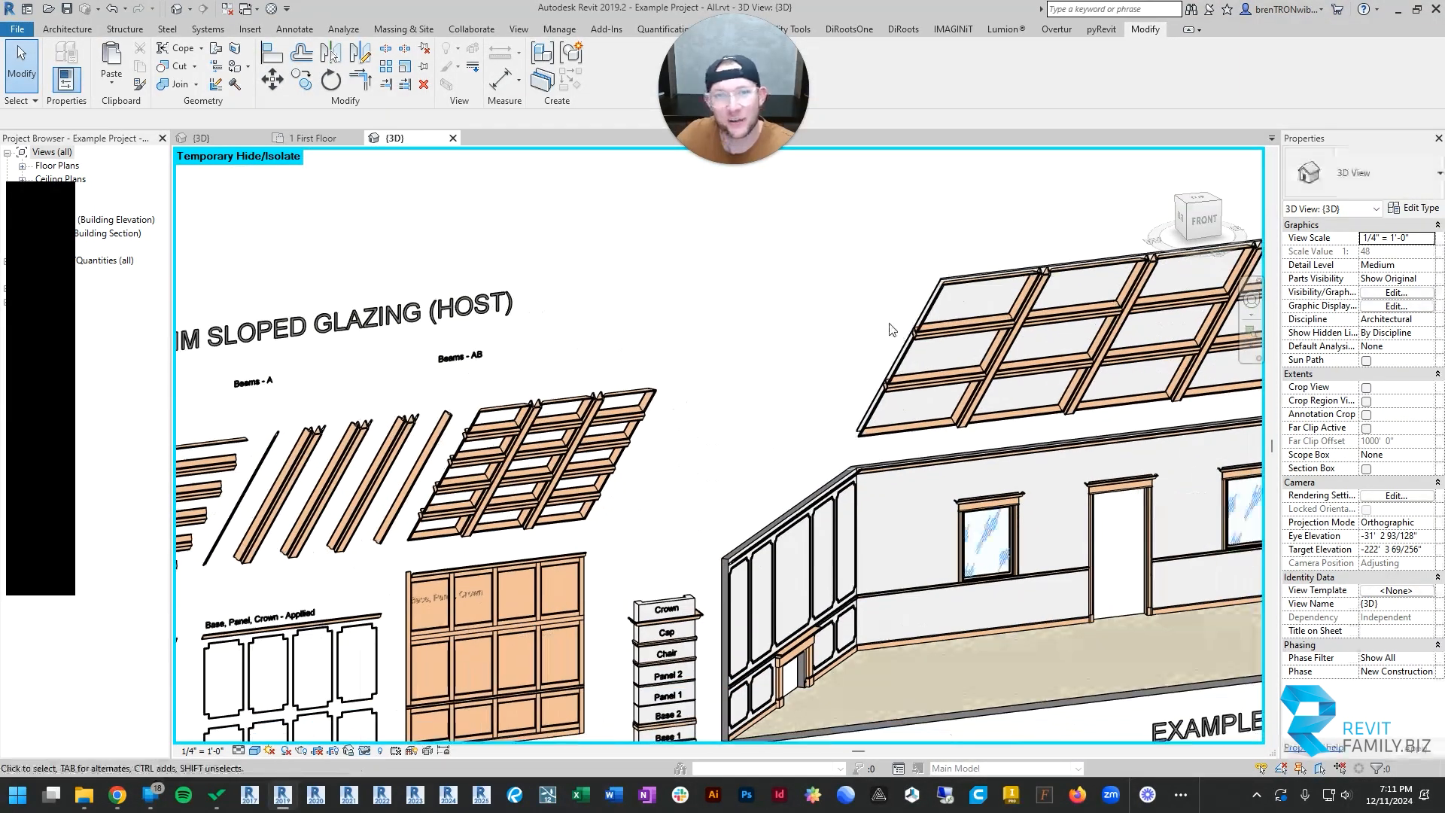
pyautogui.scroll(-3, 872, 324)
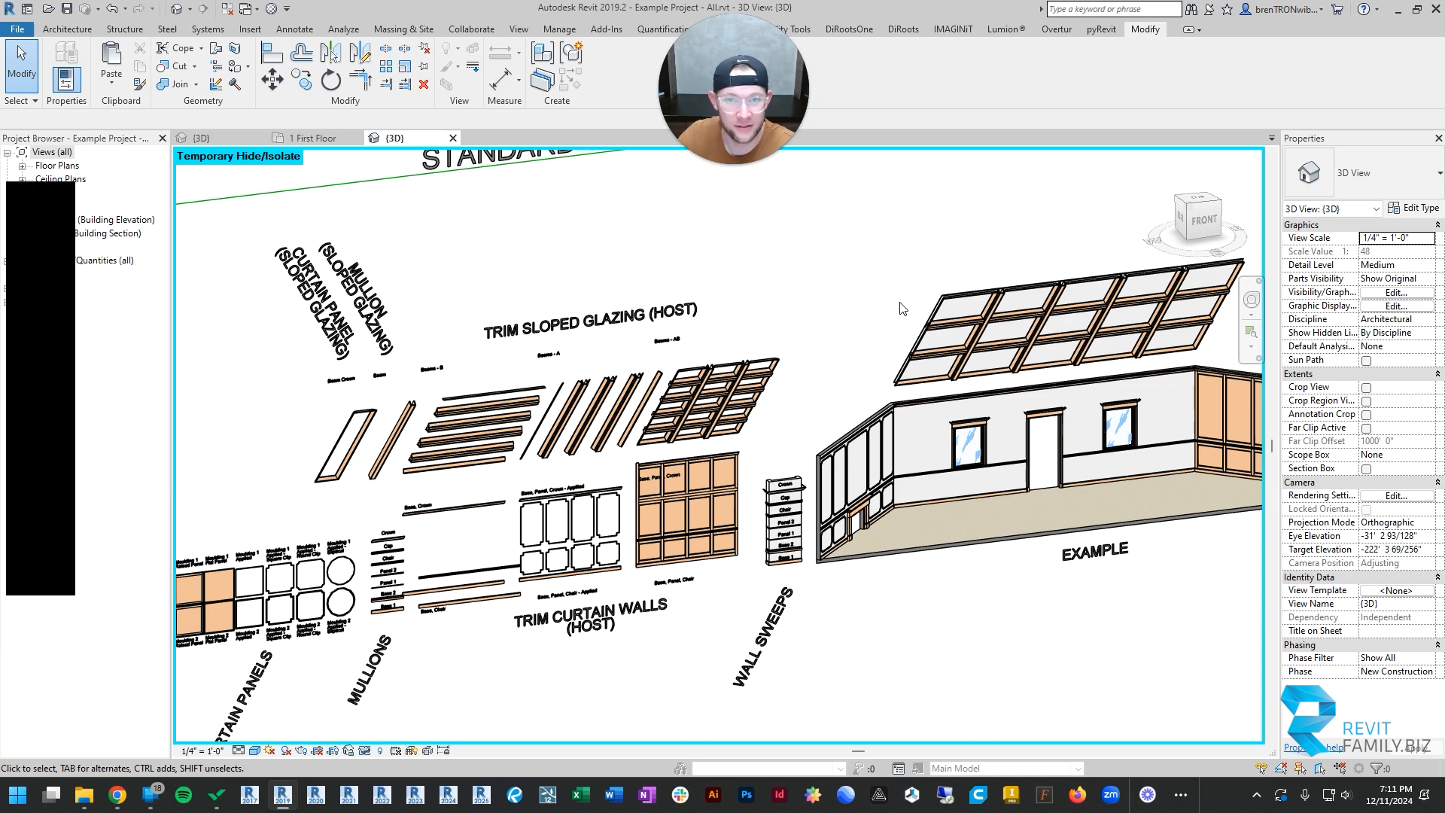
pyautogui.scroll(3, 901, 304)
pyautogui.click(968, 293)
pyautogui.click(811, 287)
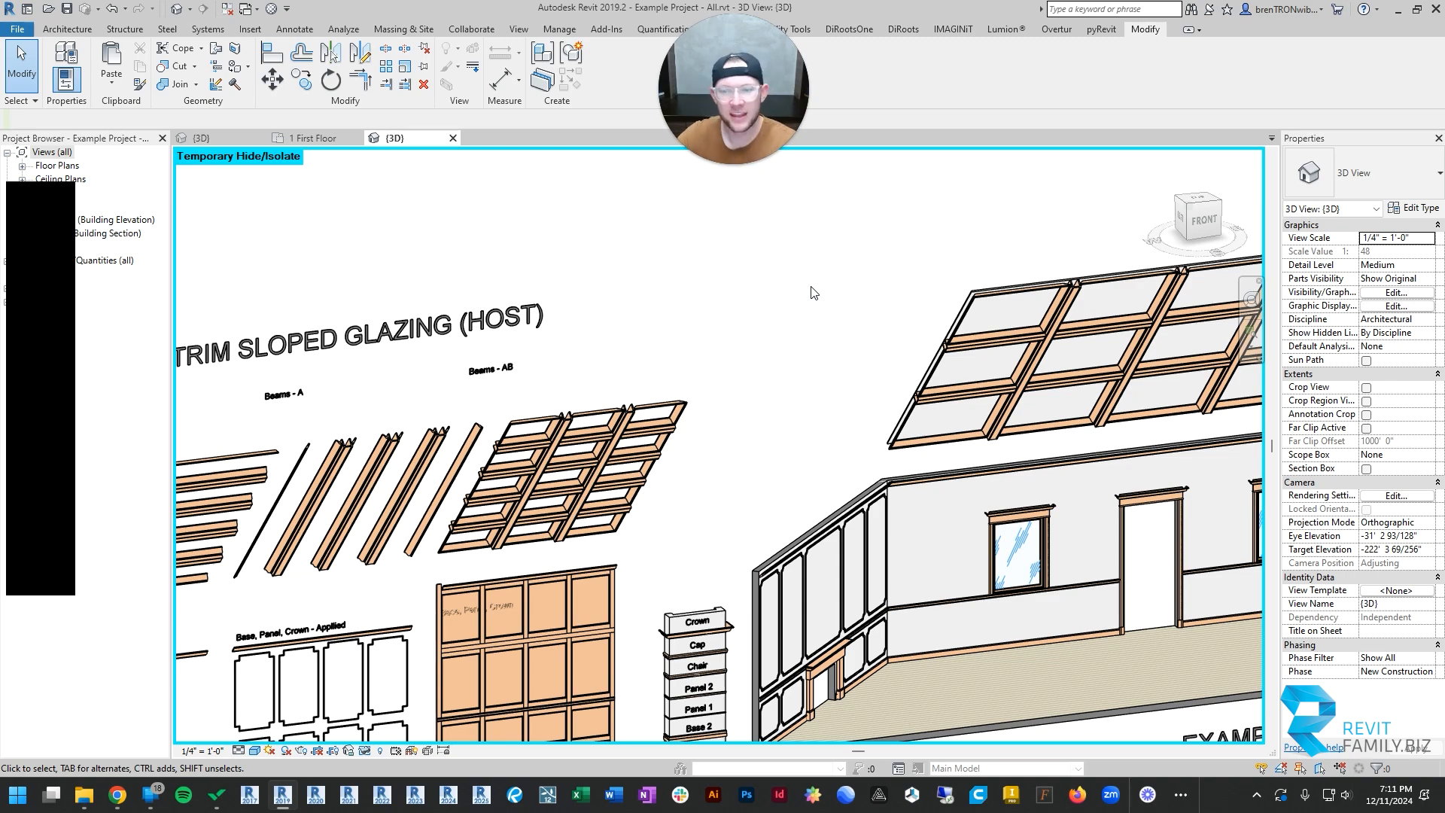
pyautogui.scroll(-2, 827, 328)
pyautogui.scroll(4, 945, 245)
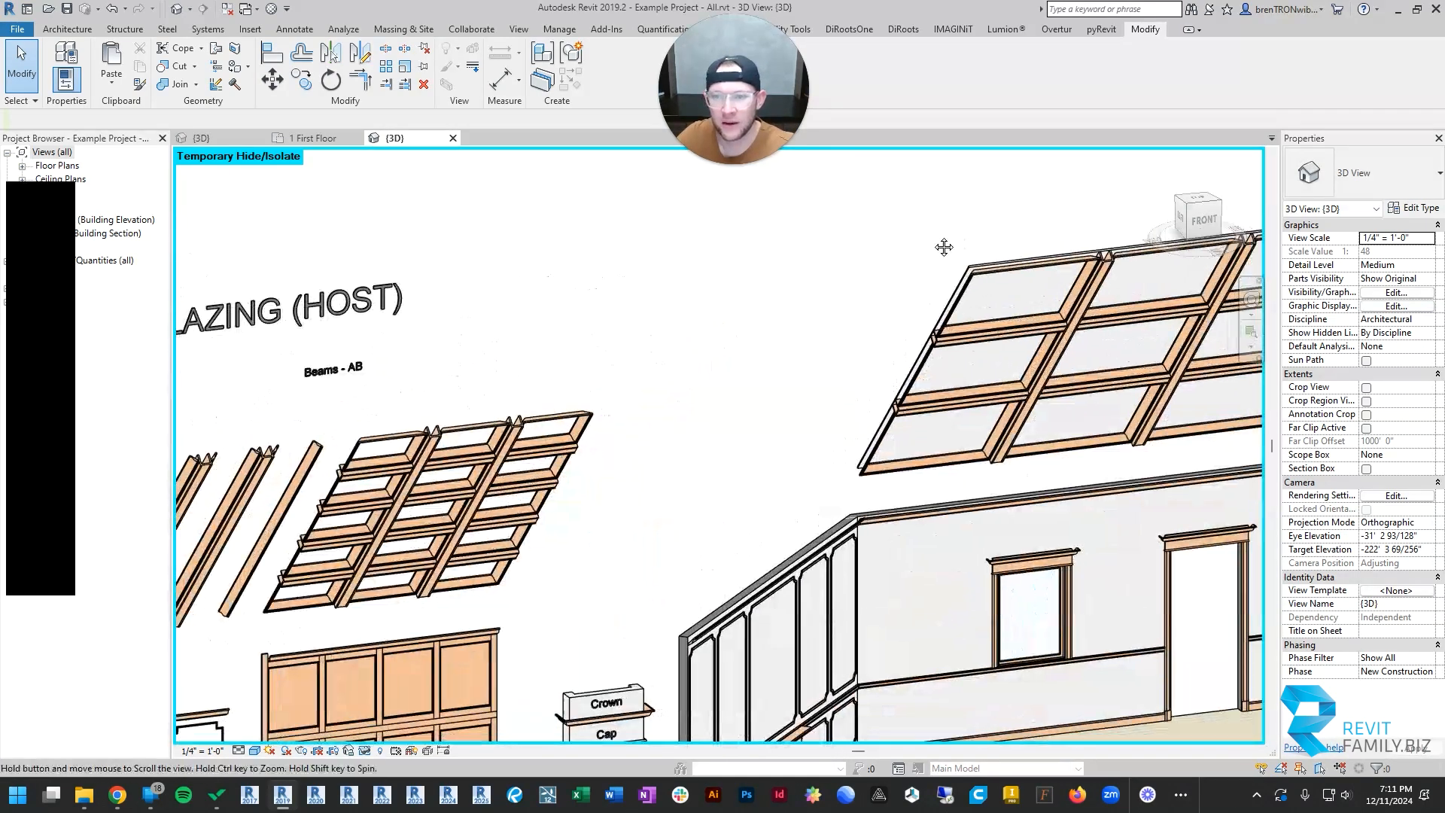
pyautogui.scroll(-3, 625, 290)
pyautogui.scroll(1, 863, 279)
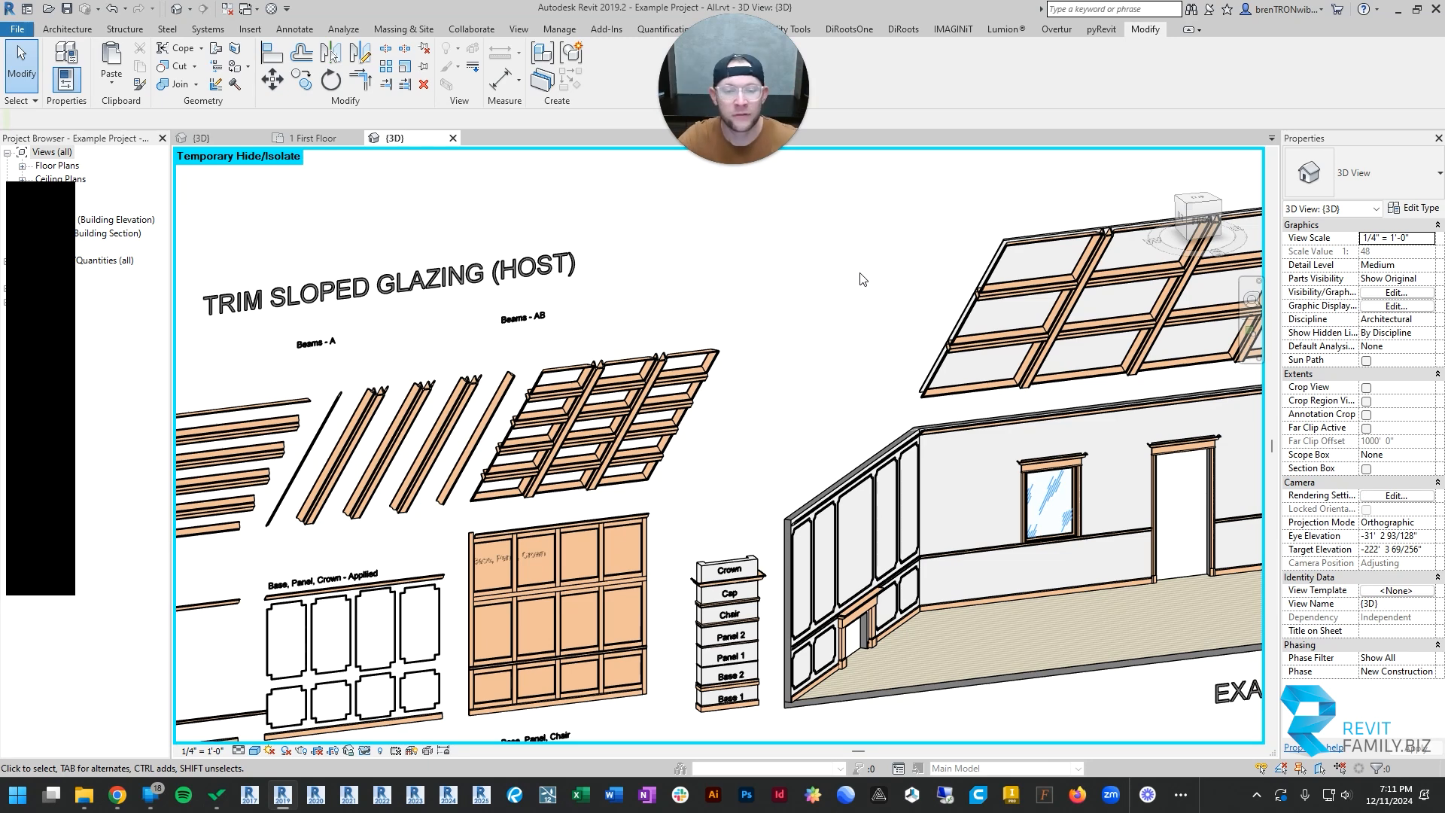
pyautogui.scroll(-1, 842, 332)
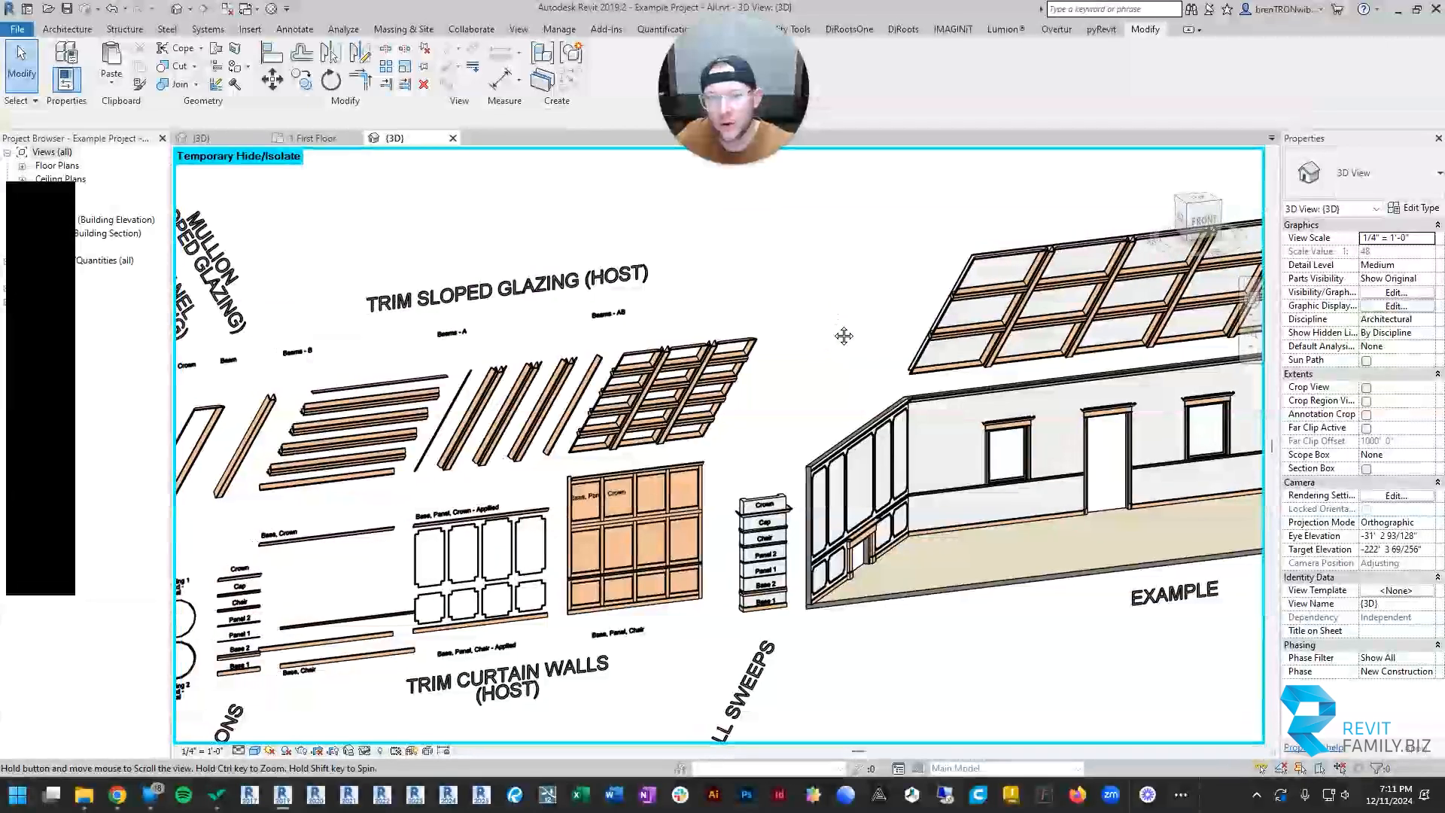
pyautogui.scroll(2, 753, 301)
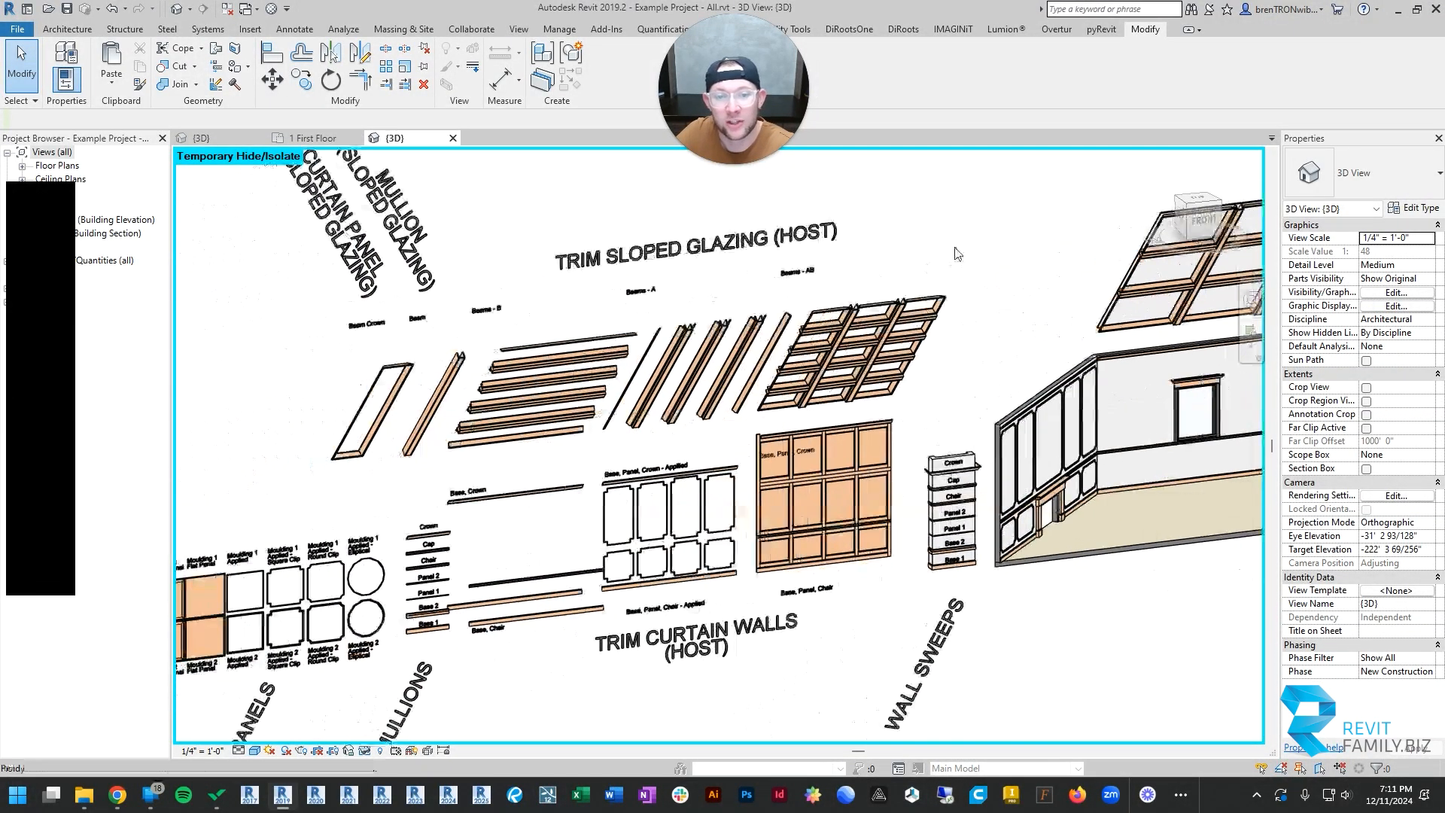
# Inspect the Beams - B sloped glazing sample from several angles and compare it with the neighbouring samples
pyautogui.click(630, 323)
pyautogui.scroll(-3, 630, 322)
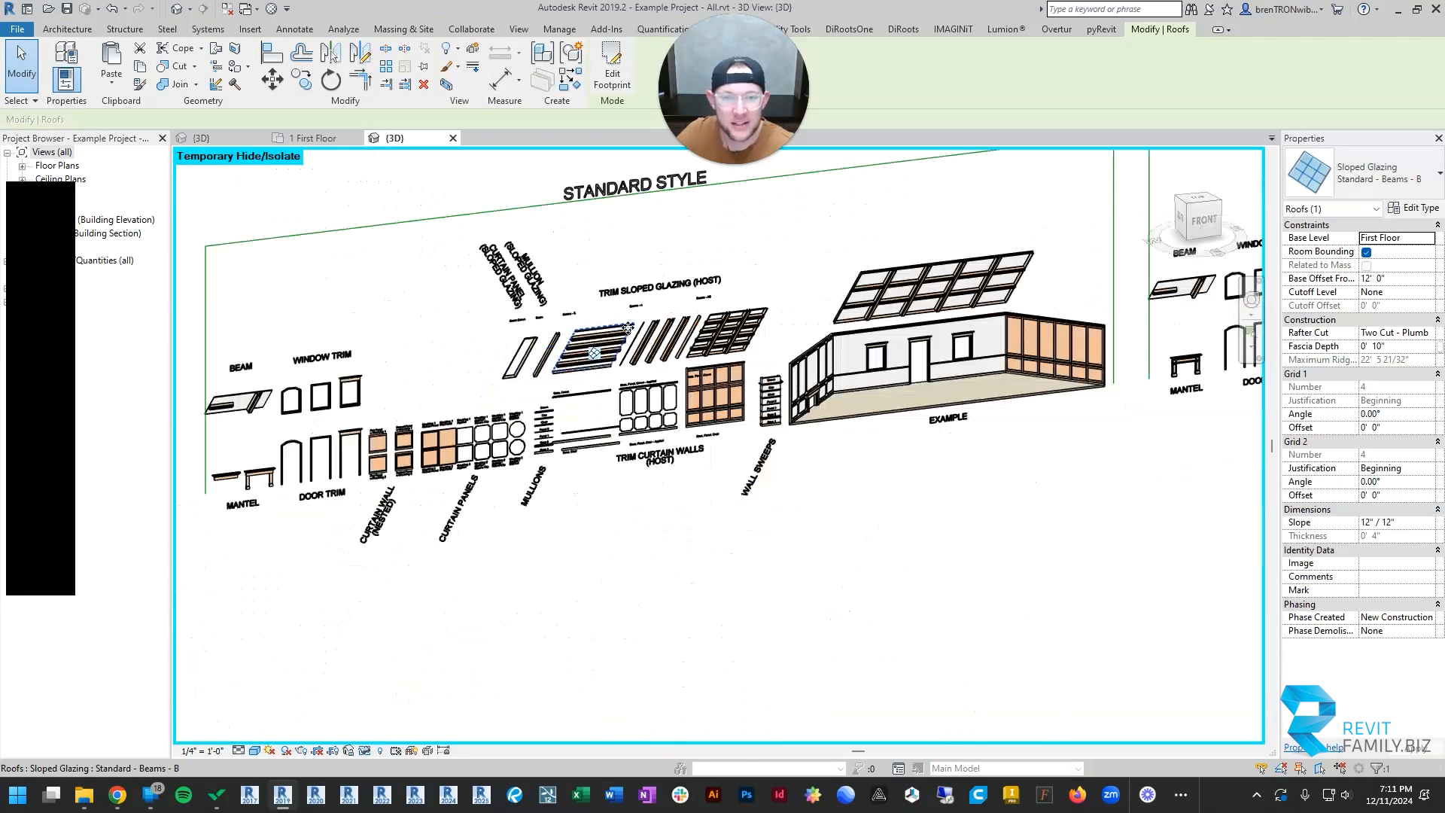
pyautogui.moveTo(580, 373); pyautogui.dragTo(660, 406, button='middle')
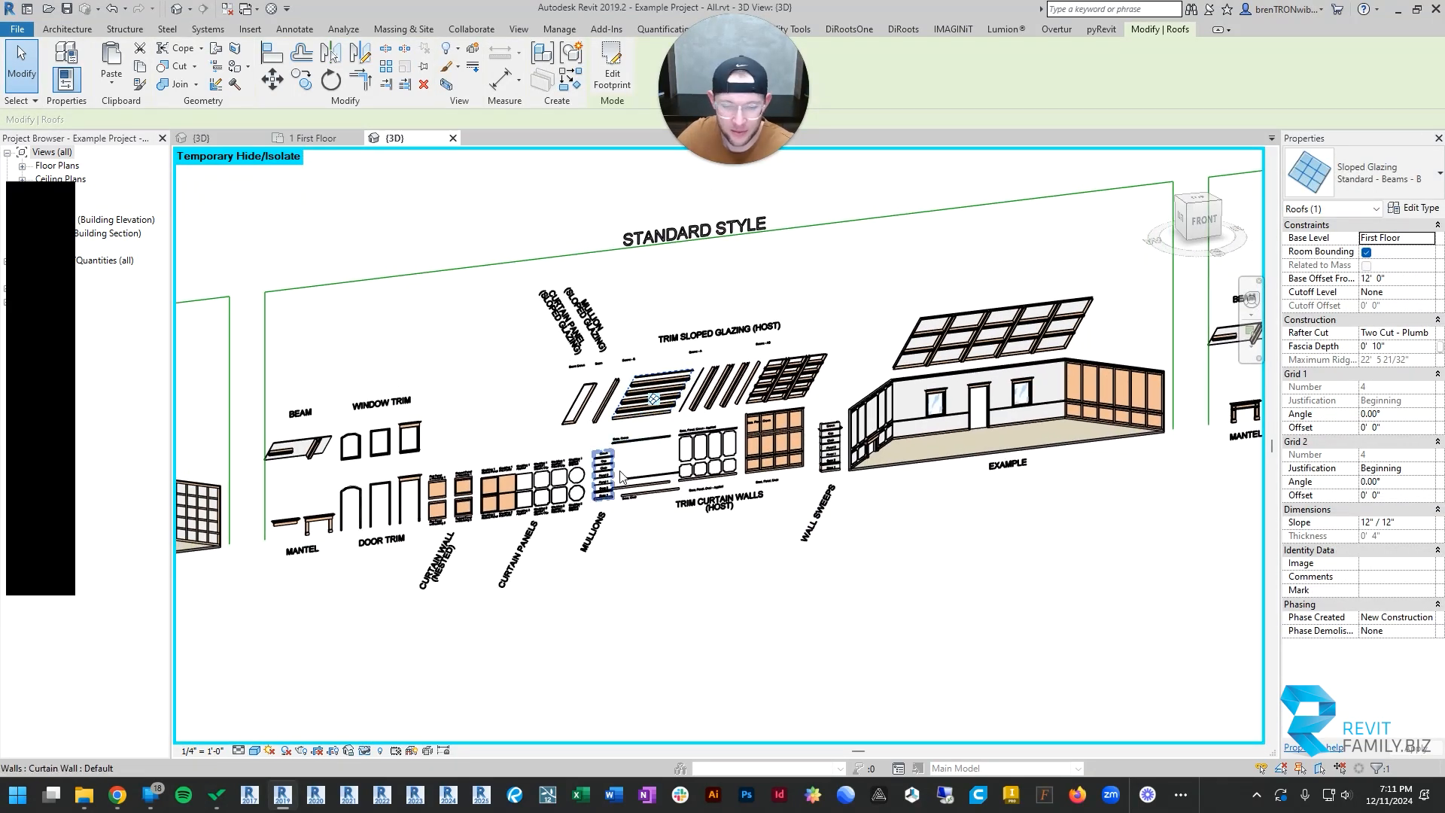
pyautogui.scroll(4, 661, 394)
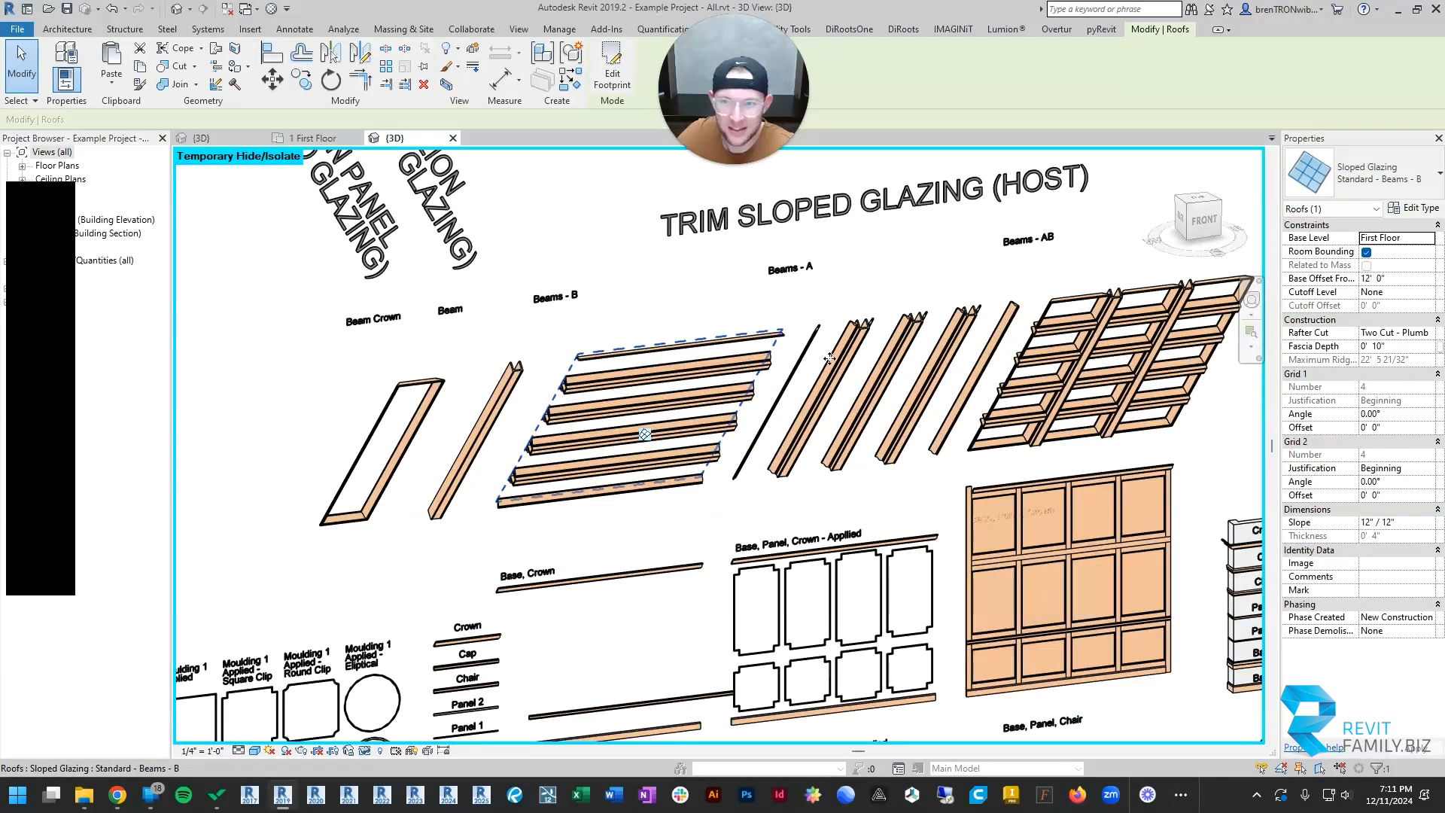
pyautogui.moveTo(865, 298); pyautogui.dragTo(721, 343, button='middle')
pyautogui.keyDown('shift'); pyautogui.moveTo(753, 280); pyautogui.dragTo(595, 271, button='middle'); pyautogui.keyUp('shift')
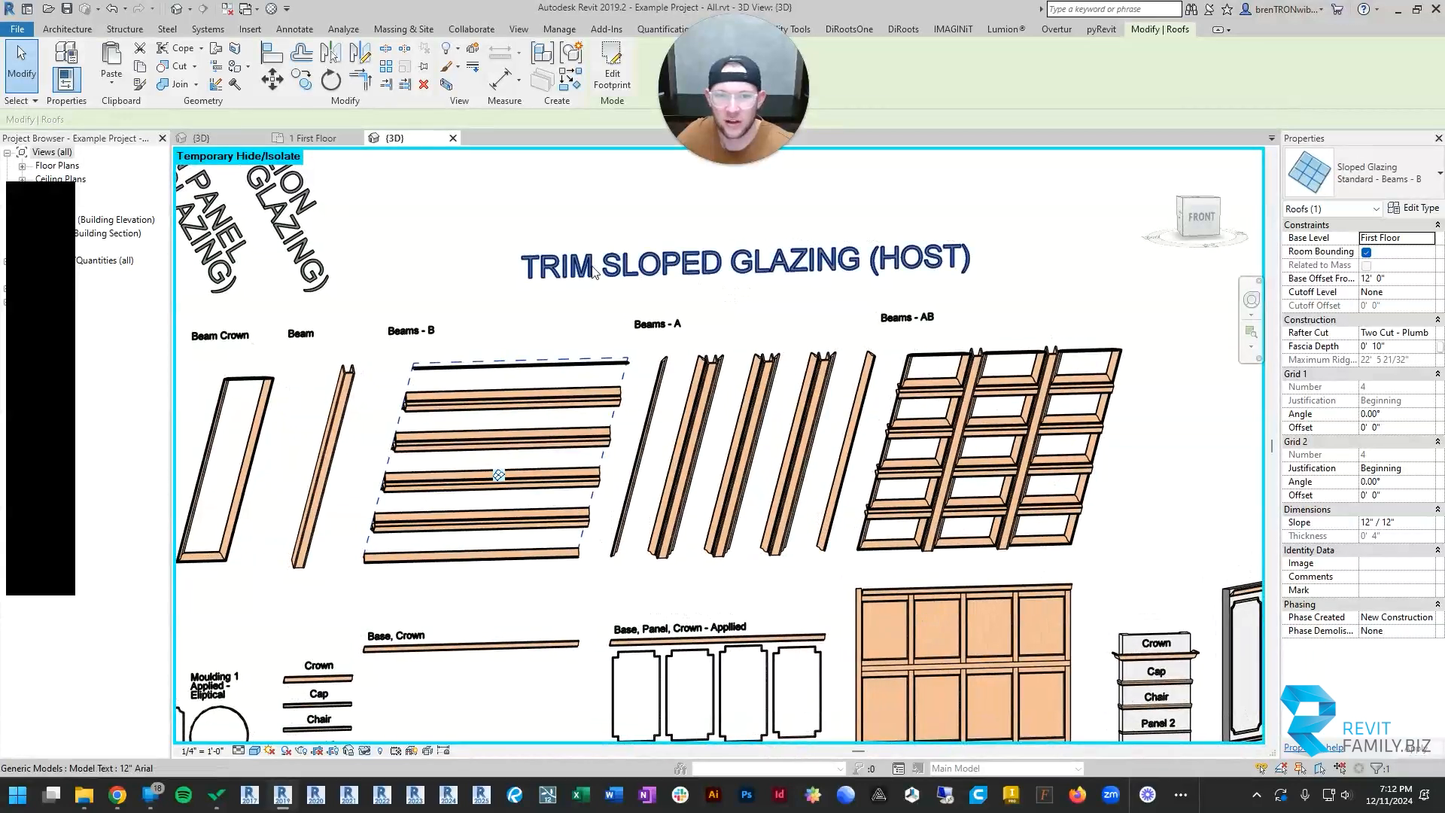
pyautogui.scroll(-3, 568, 280)
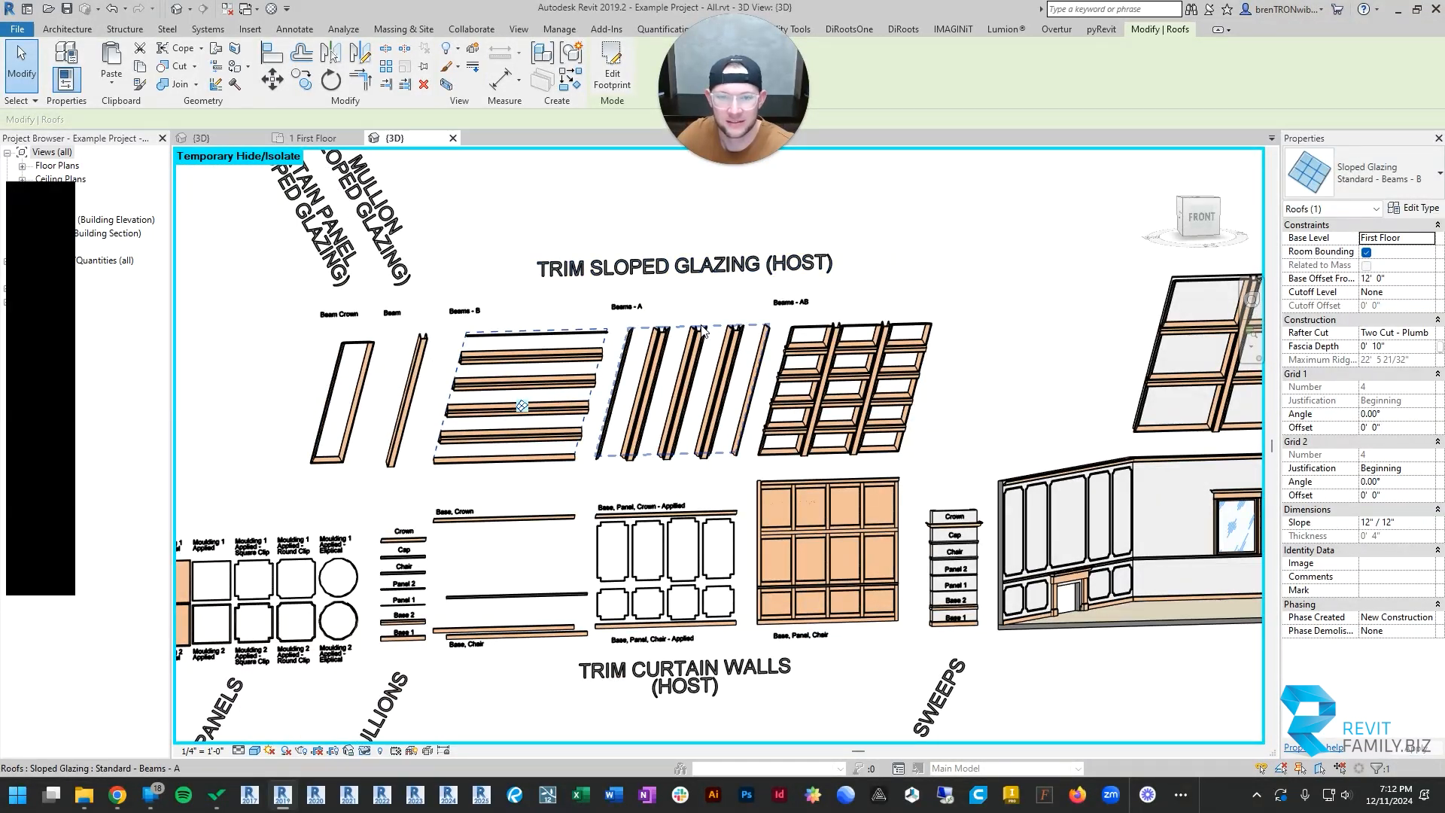
pyautogui.scroll(4, 506, 360)
pyautogui.scroll(3, 390, 356)
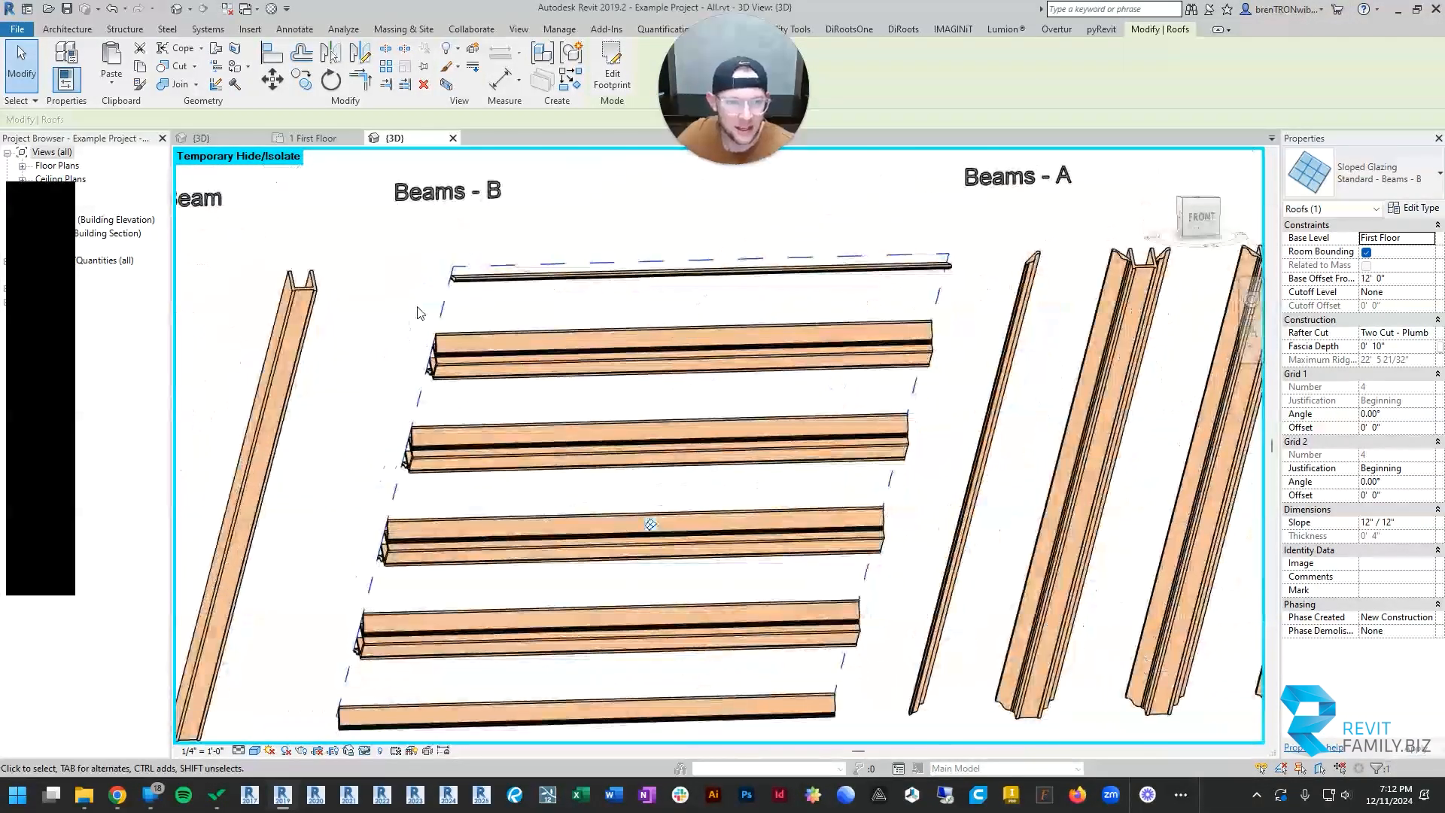
pyautogui.click(527, 240)
pyautogui.click(532, 267)
pyautogui.scroll(-5, 536, 277)
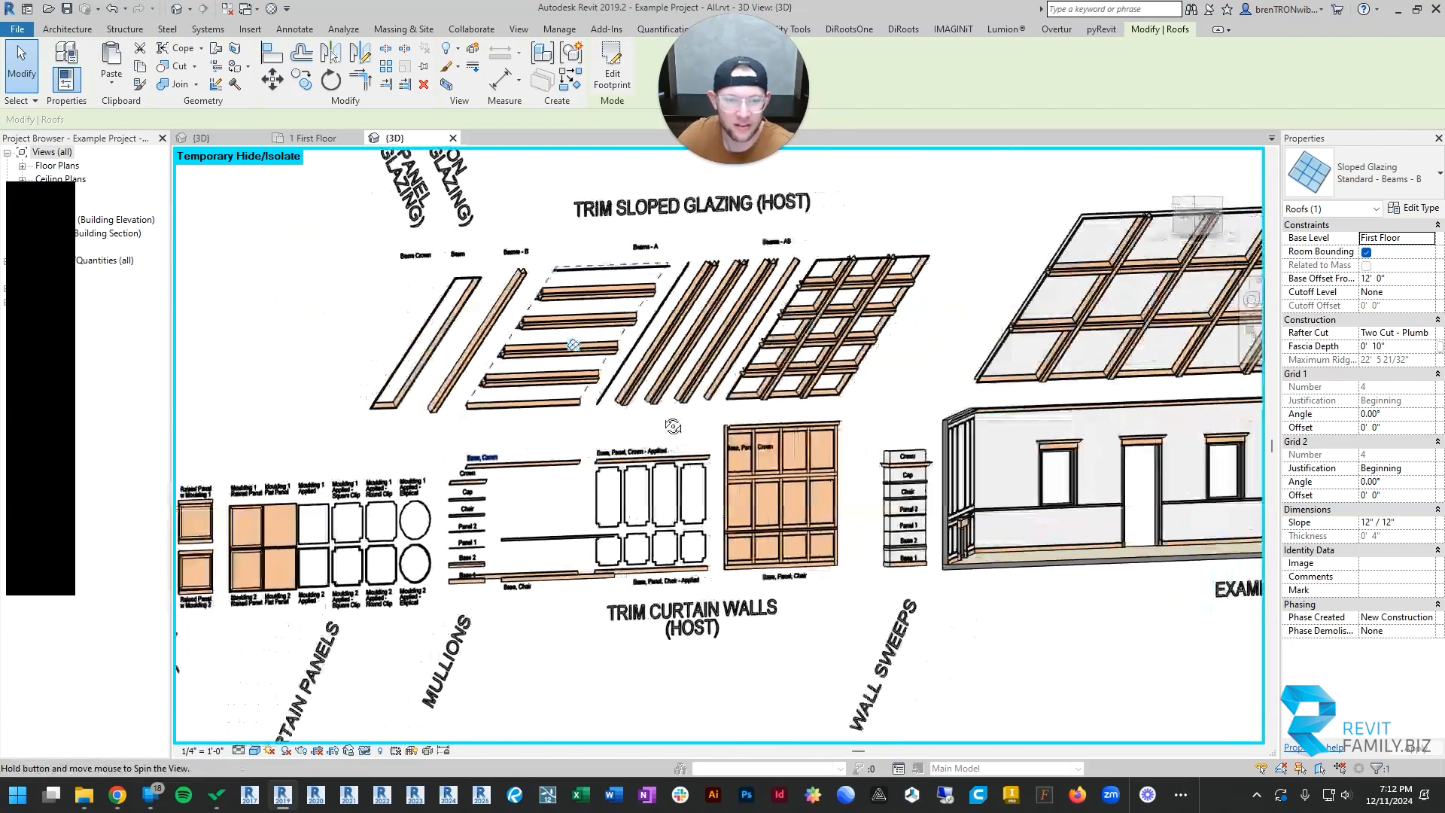
pyautogui.keyDown('shift'); pyautogui.moveTo(536, 277); pyautogui.dragTo(527, 478, button='middle'); pyautogui.keyUp('shift')
pyautogui.click(570, 247)
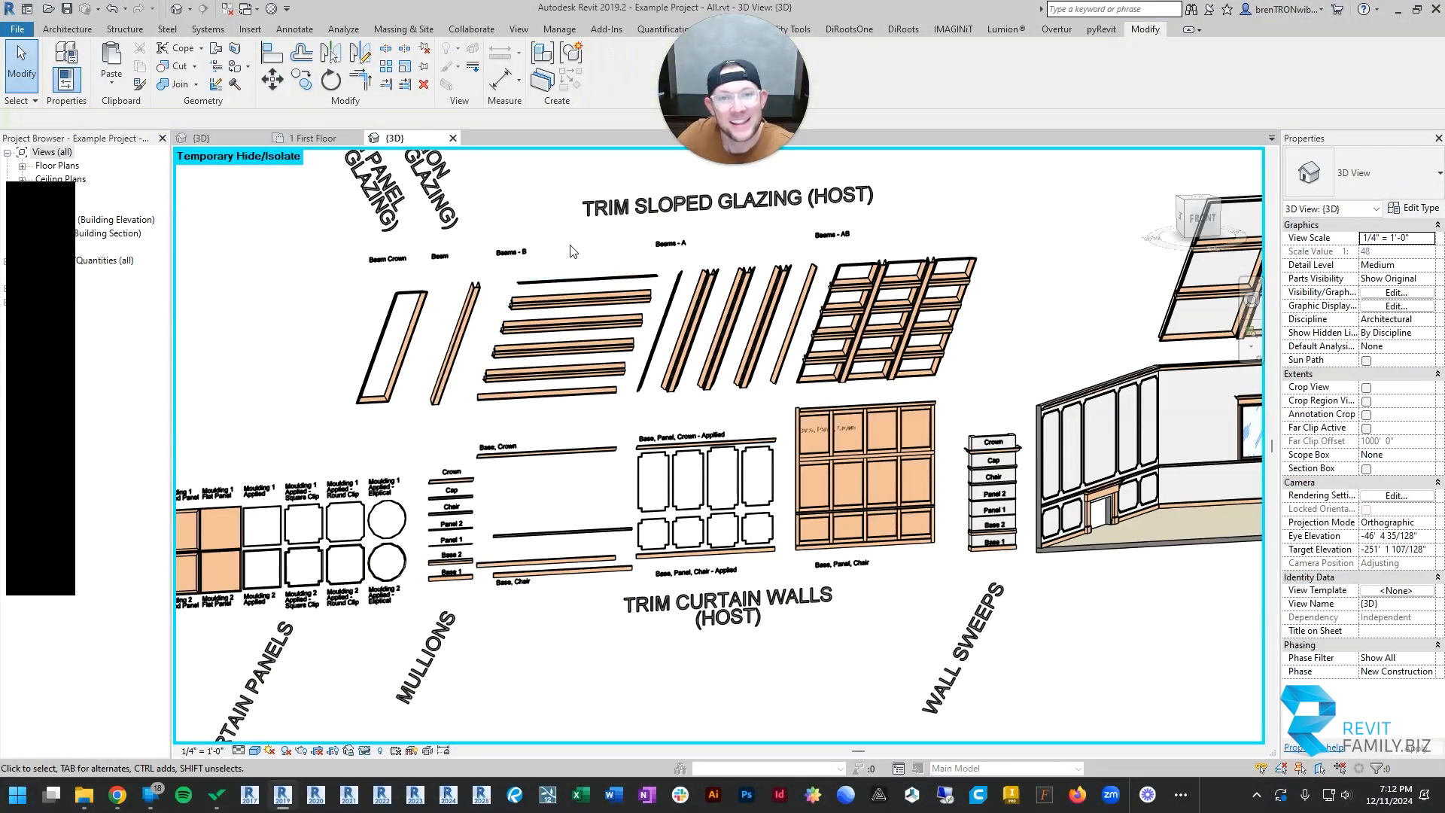
pyautogui.click(511, 296)
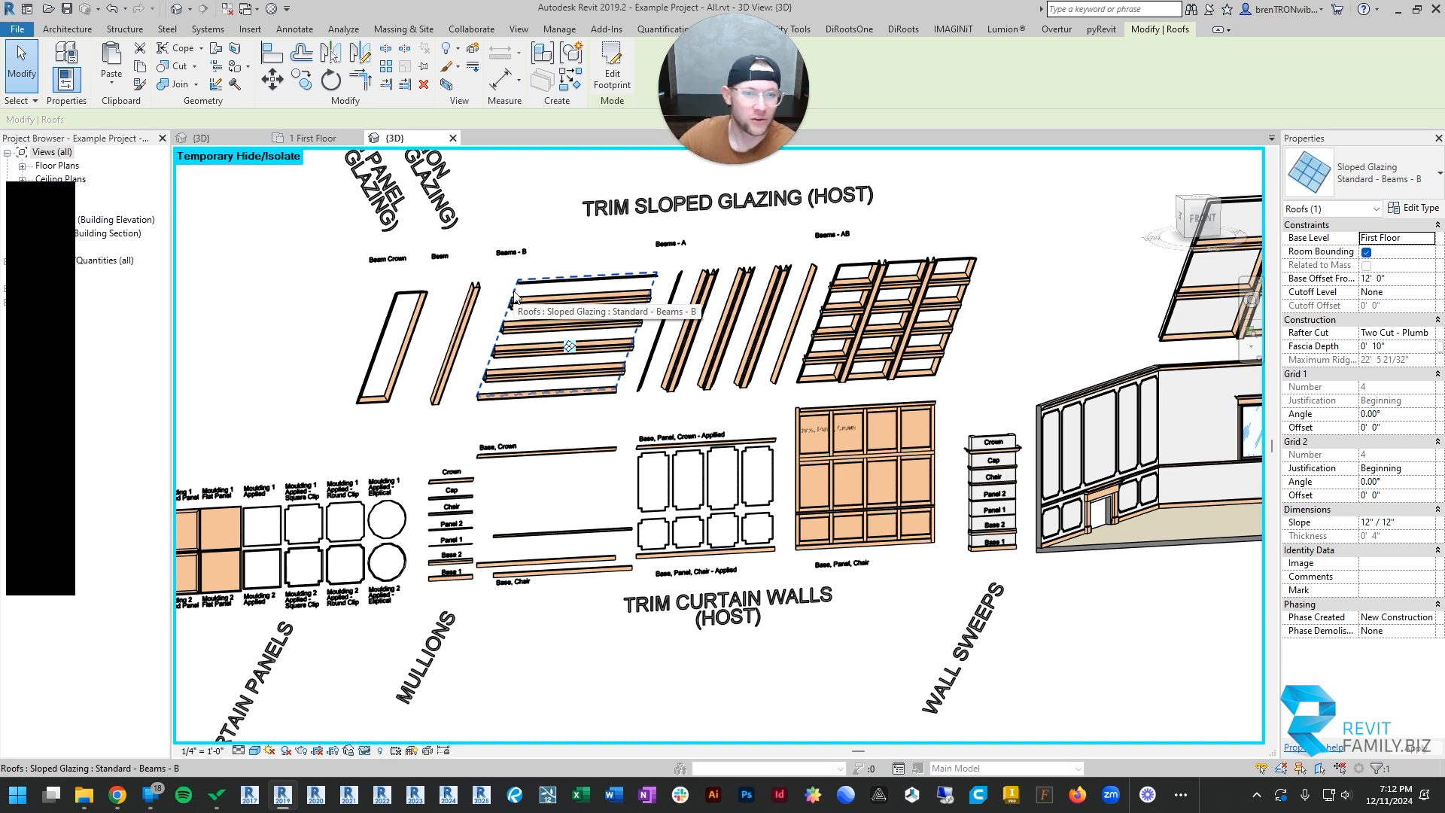
pyautogui.click(267, 179)
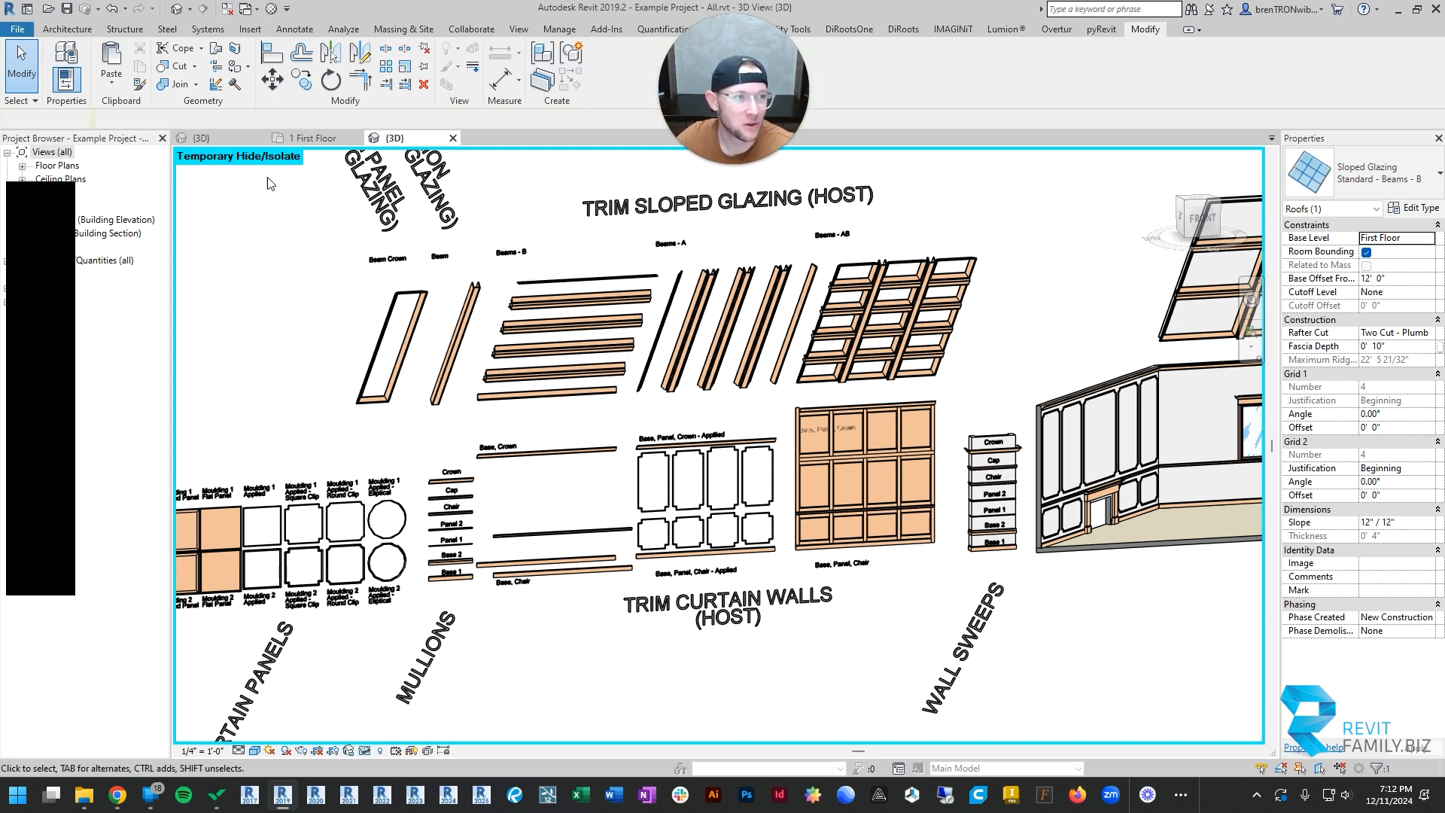
# Try to start a Roof by Footprint in the 3D view
pyautogui.click(67, 29)
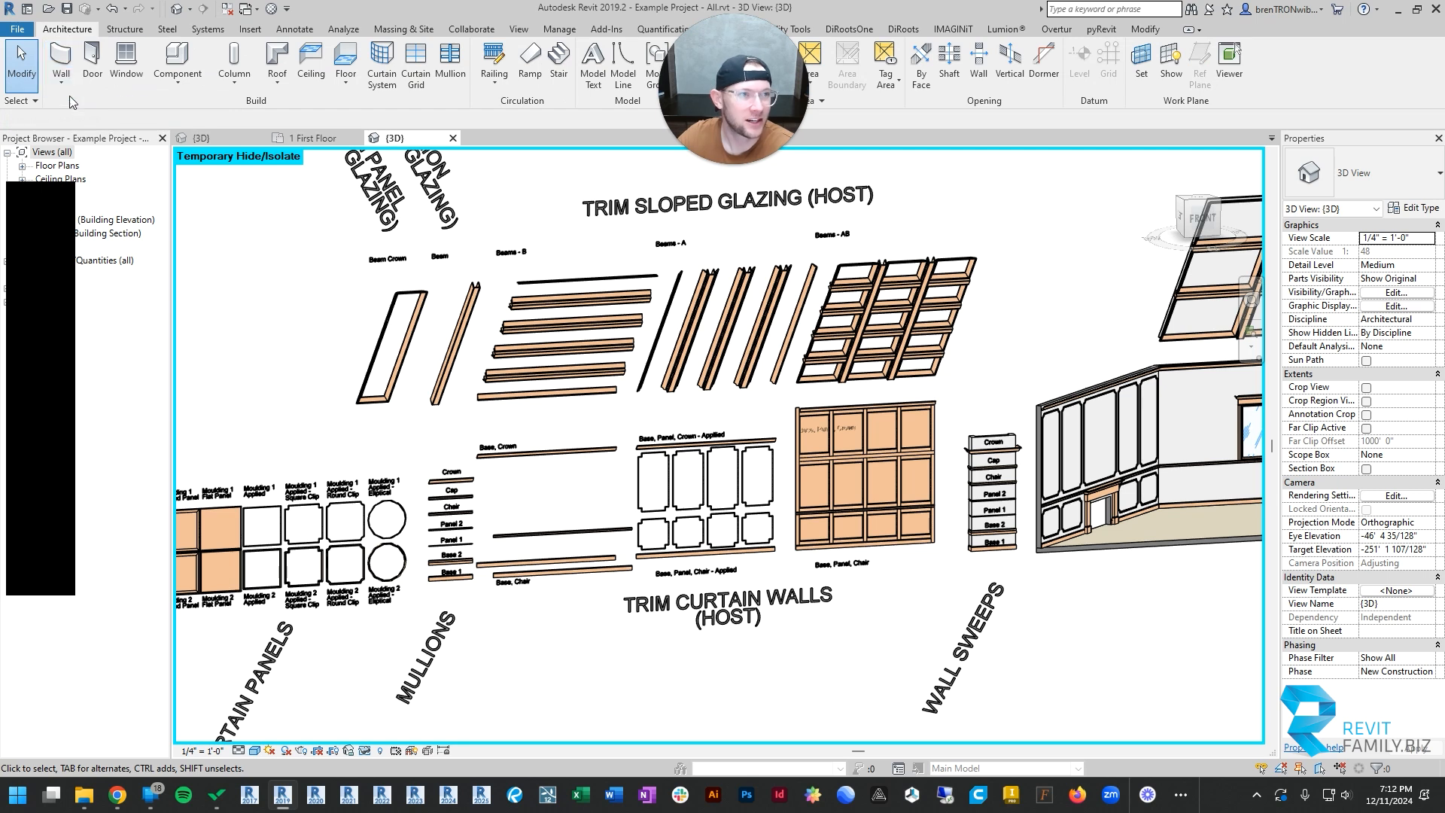
pyautogui.click(277, 83)
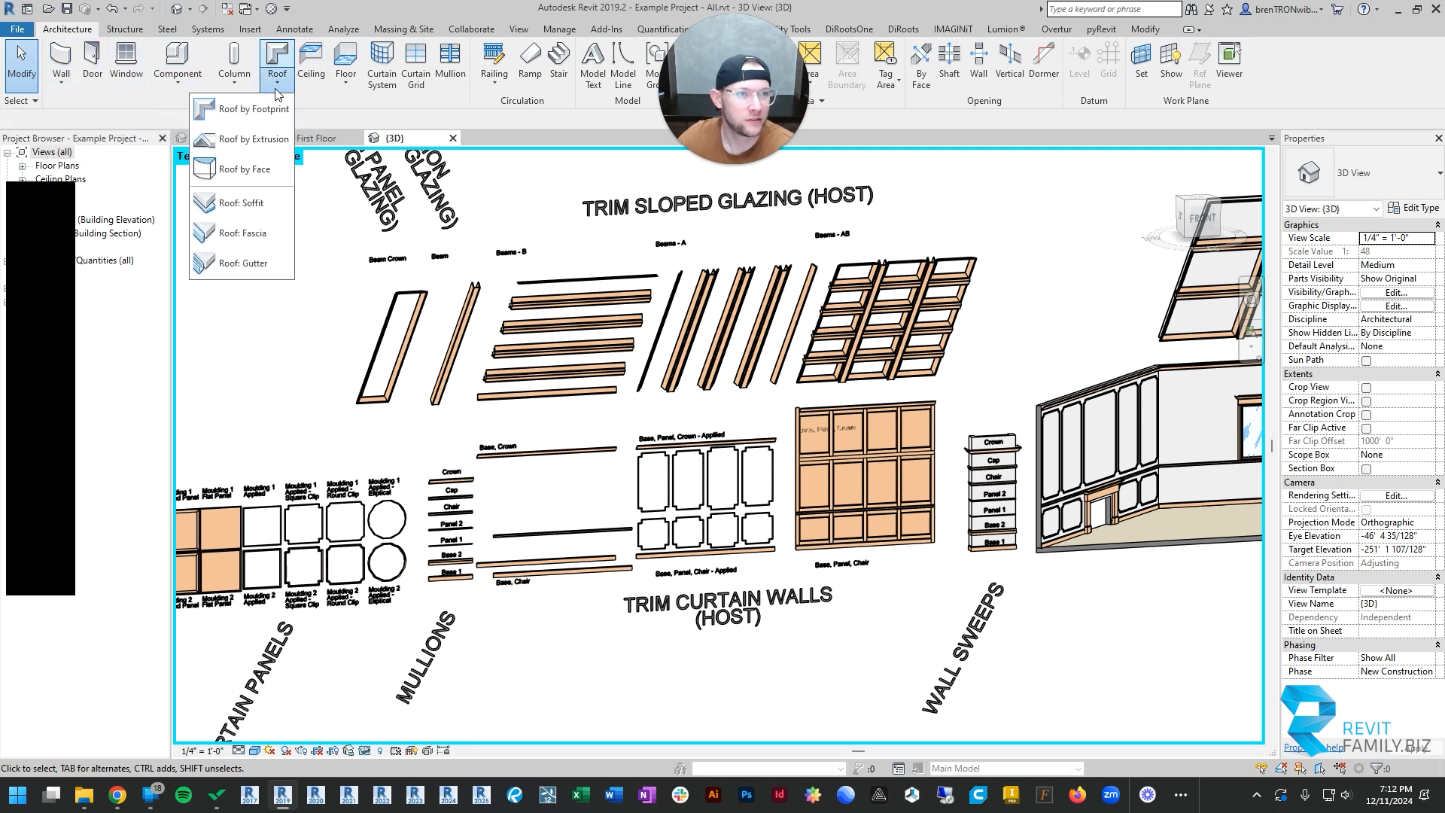
pyautogui.click(253, 109)
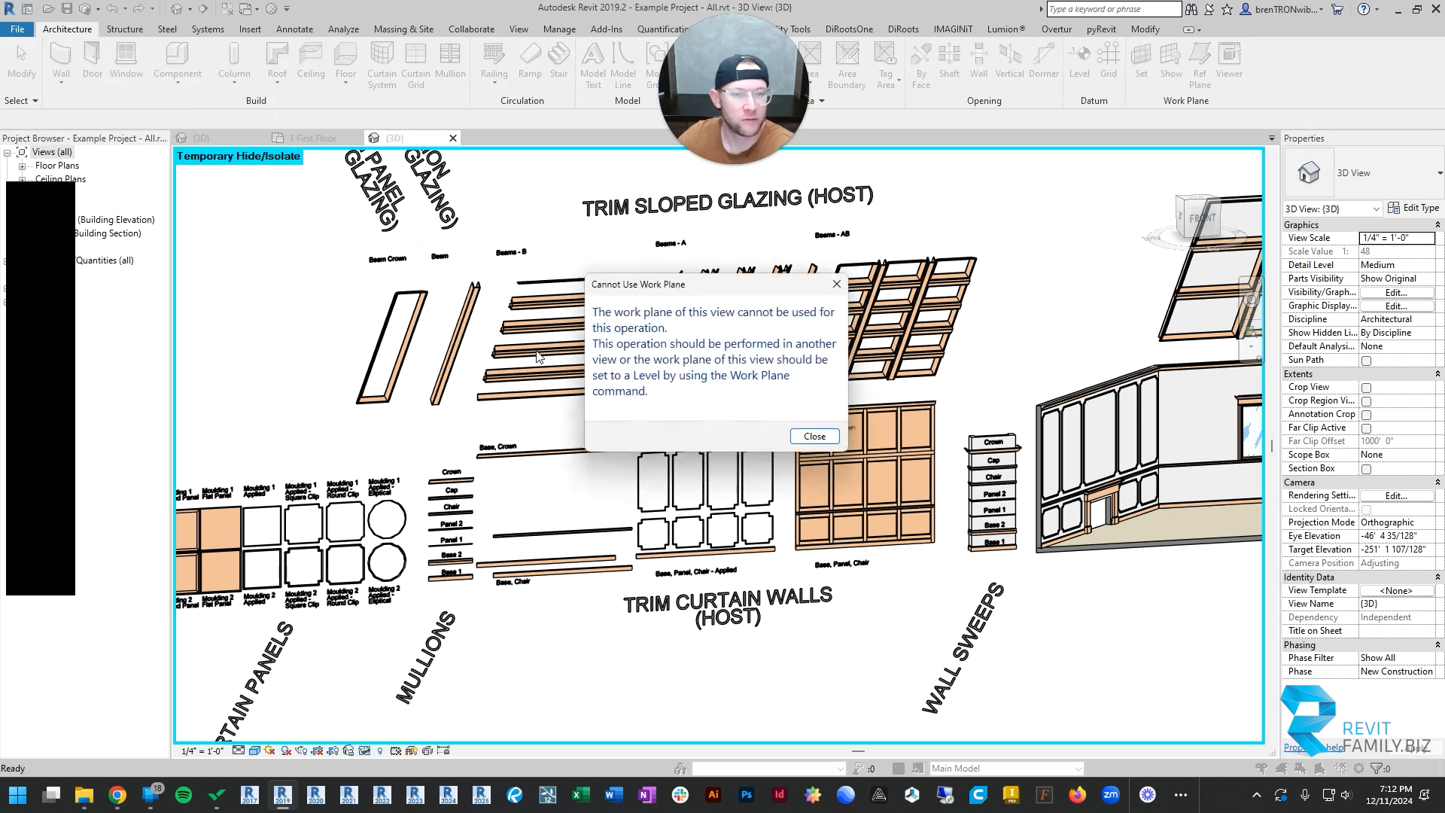
pyautogui.click(836, 284)
# Review the type properties of the Beams - AB sloped glazing, including its curtain panel, grid layouts and mullion types
pyautogui.scroll(-5, 903, 451)
pyautogui.moveTo(918, 452); pyautogui.dragTo(653, 455, button='middle')
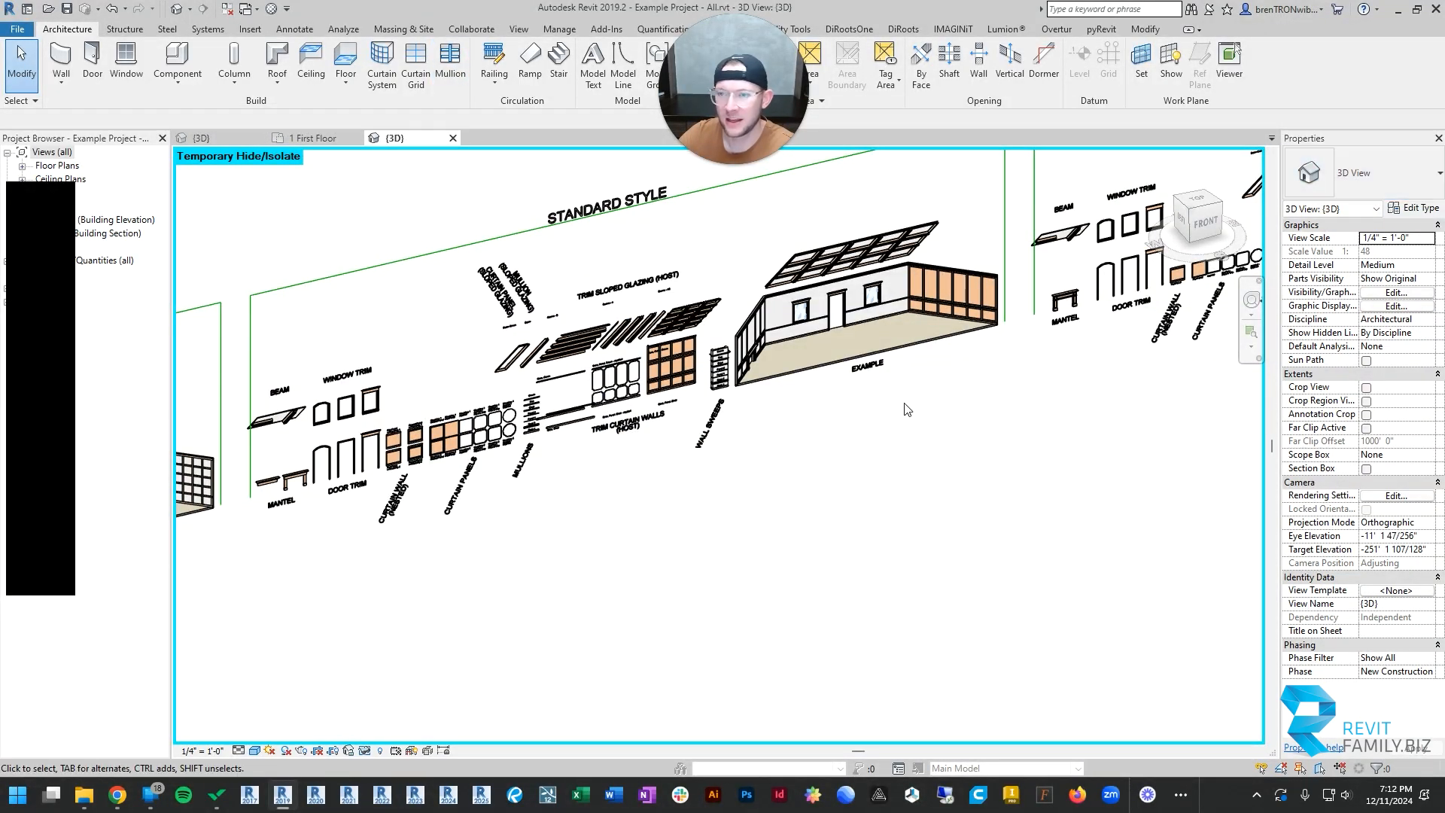
pyautogui.scroll(3, 606, 320)
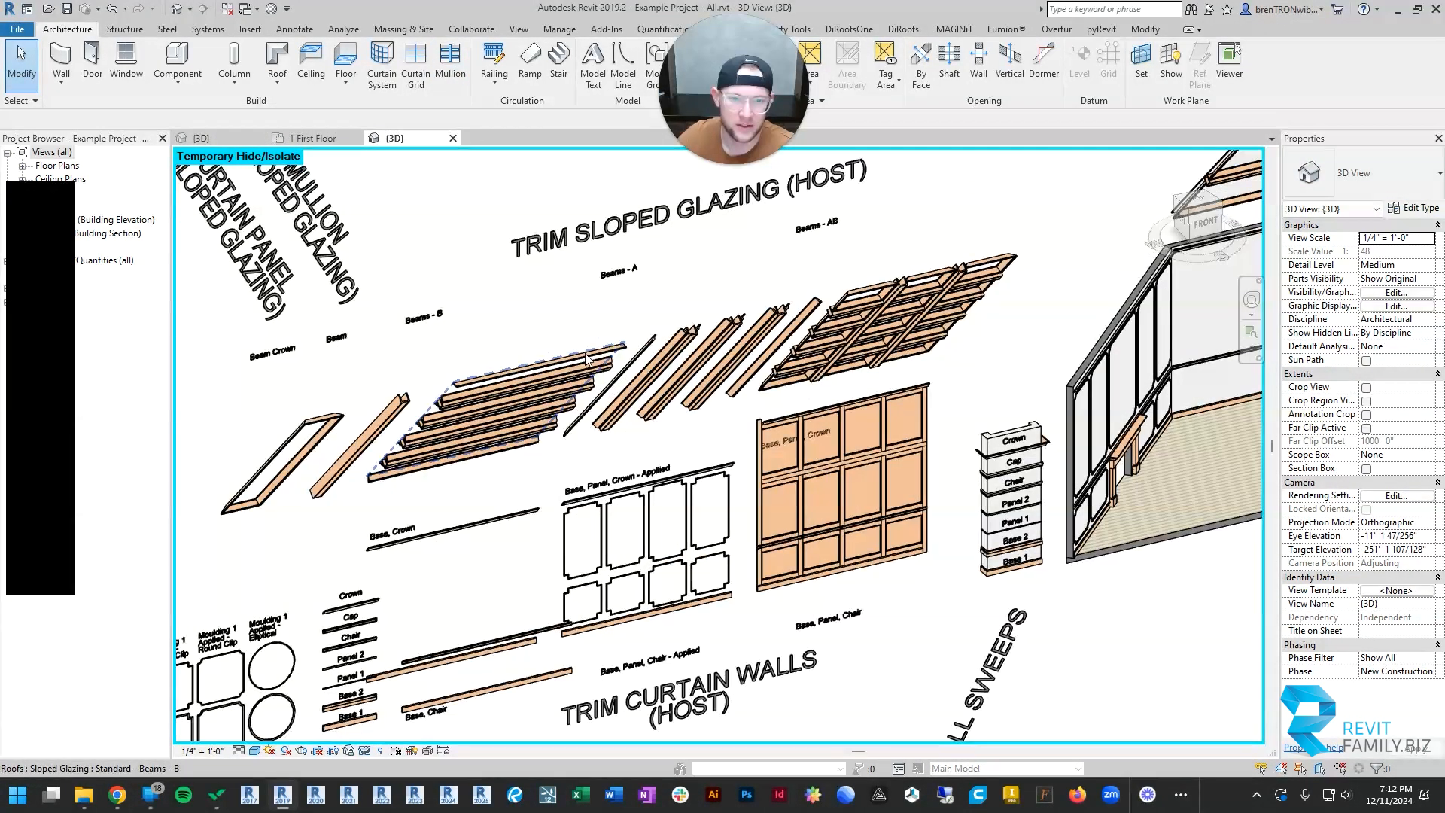
pyautogui.click(447, 347)
pyautogui.scroll(2, 447, 346)
pyautogui.scroll(2, 447, 347)
pyautogui.moveTo(1205, 240); pyautogui.dragTo(593, 264, button='middle')
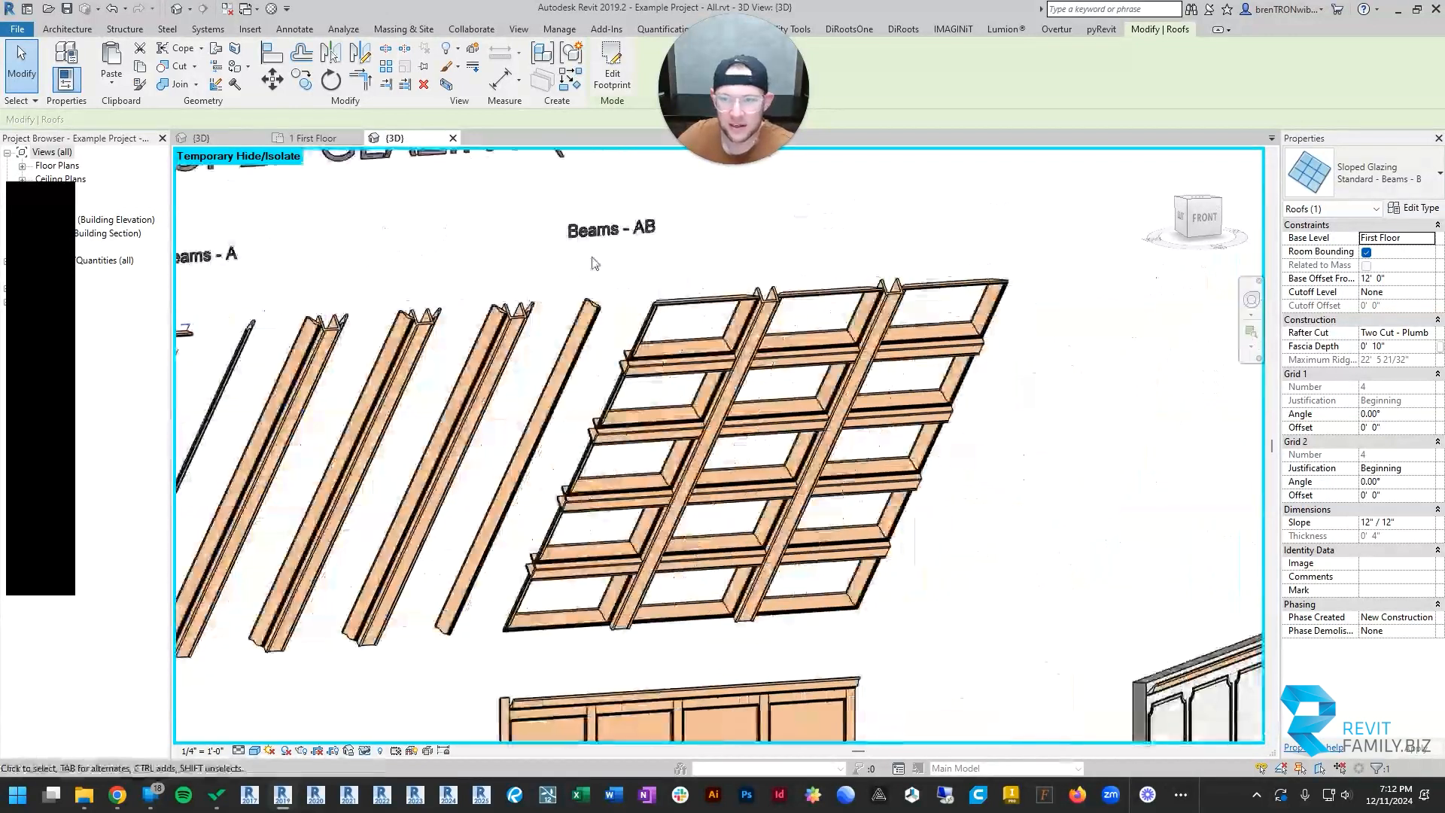
pyautogui.click(650, 296)
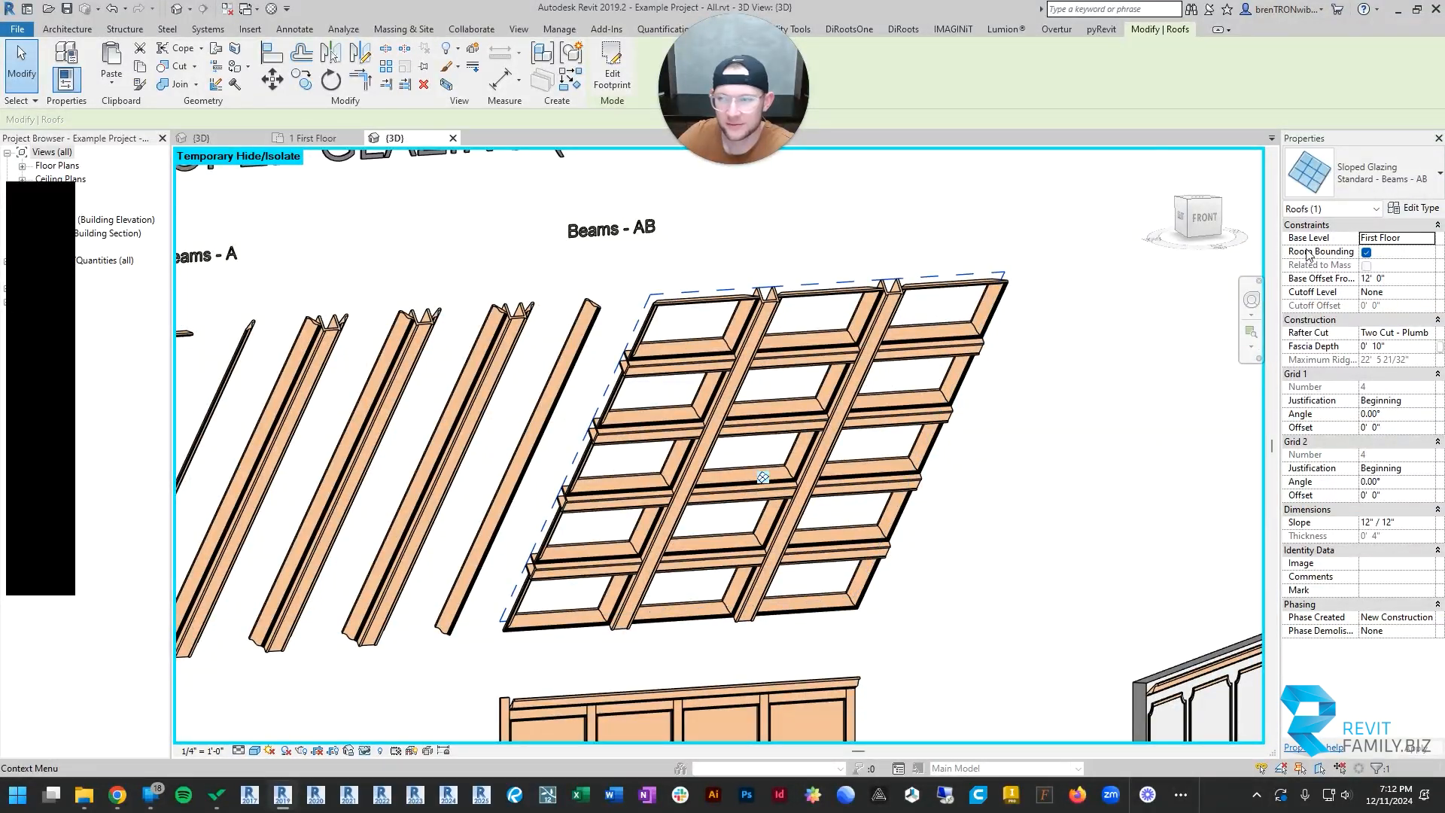
pyautogui.click(1415, 207)
pyautogui.moveTo(466, 100); pyautogui.dragTo(1204, 88)
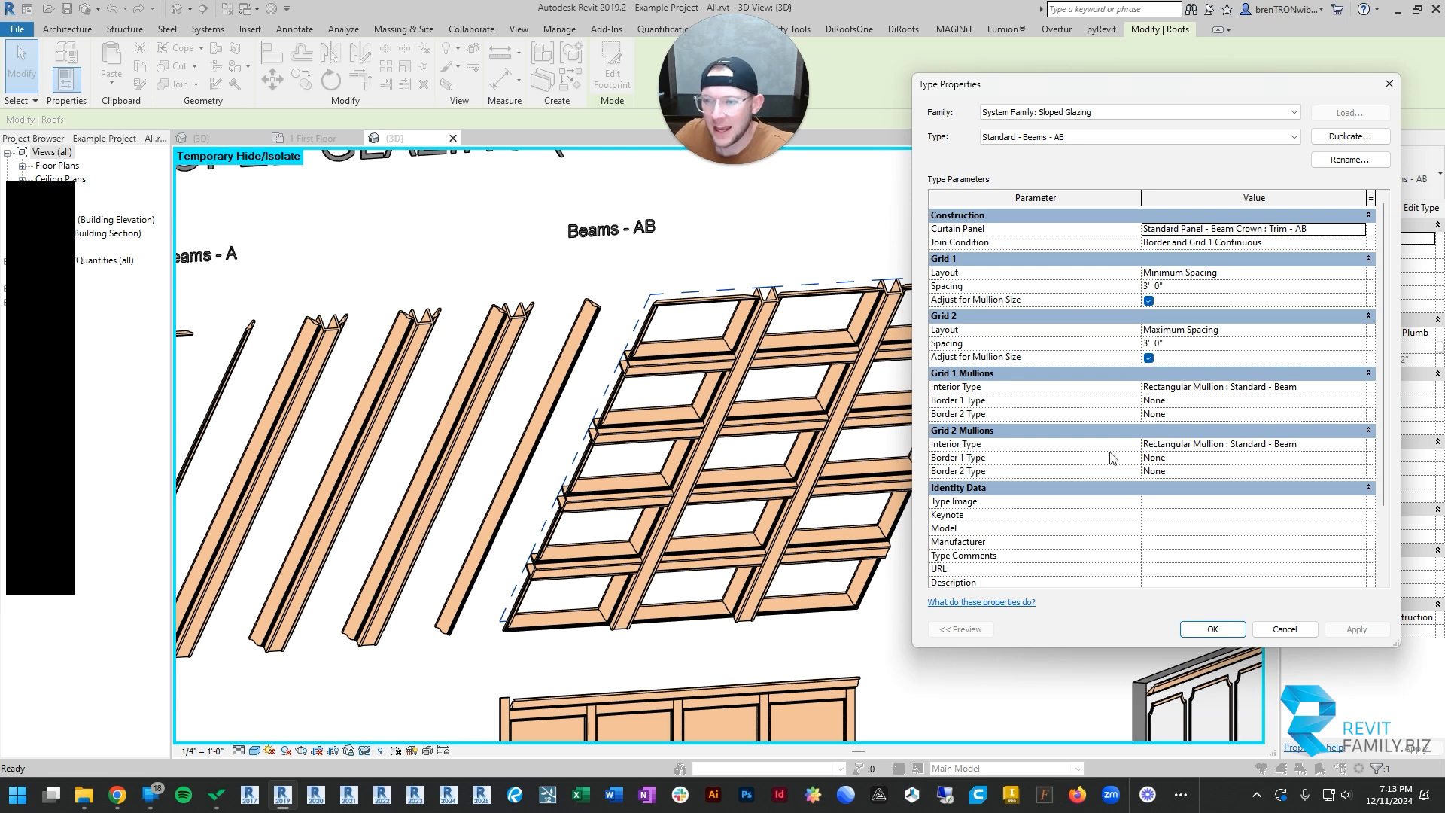
pyautogui.click(1212, 634)
# Examine the beam mullions of the Beams - AB sloped glazing from below and at an angle
pyautogui.scroll(2, 885, 325)
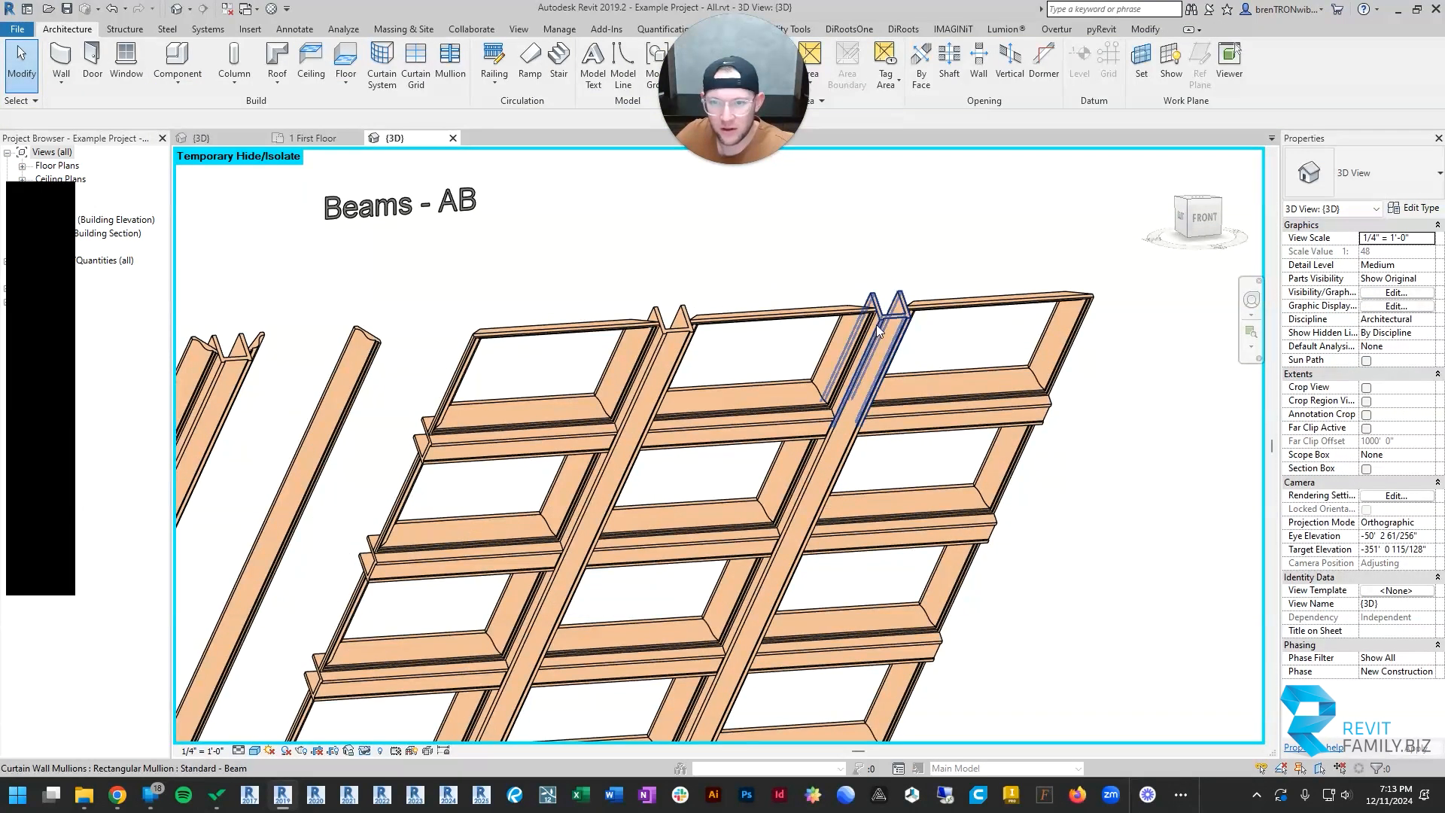
pyautogui.scroll(-2, 884, 325)
pyautogui.moveTo(866, 377); pyautogui.dragTo(825, 232, button='middle')
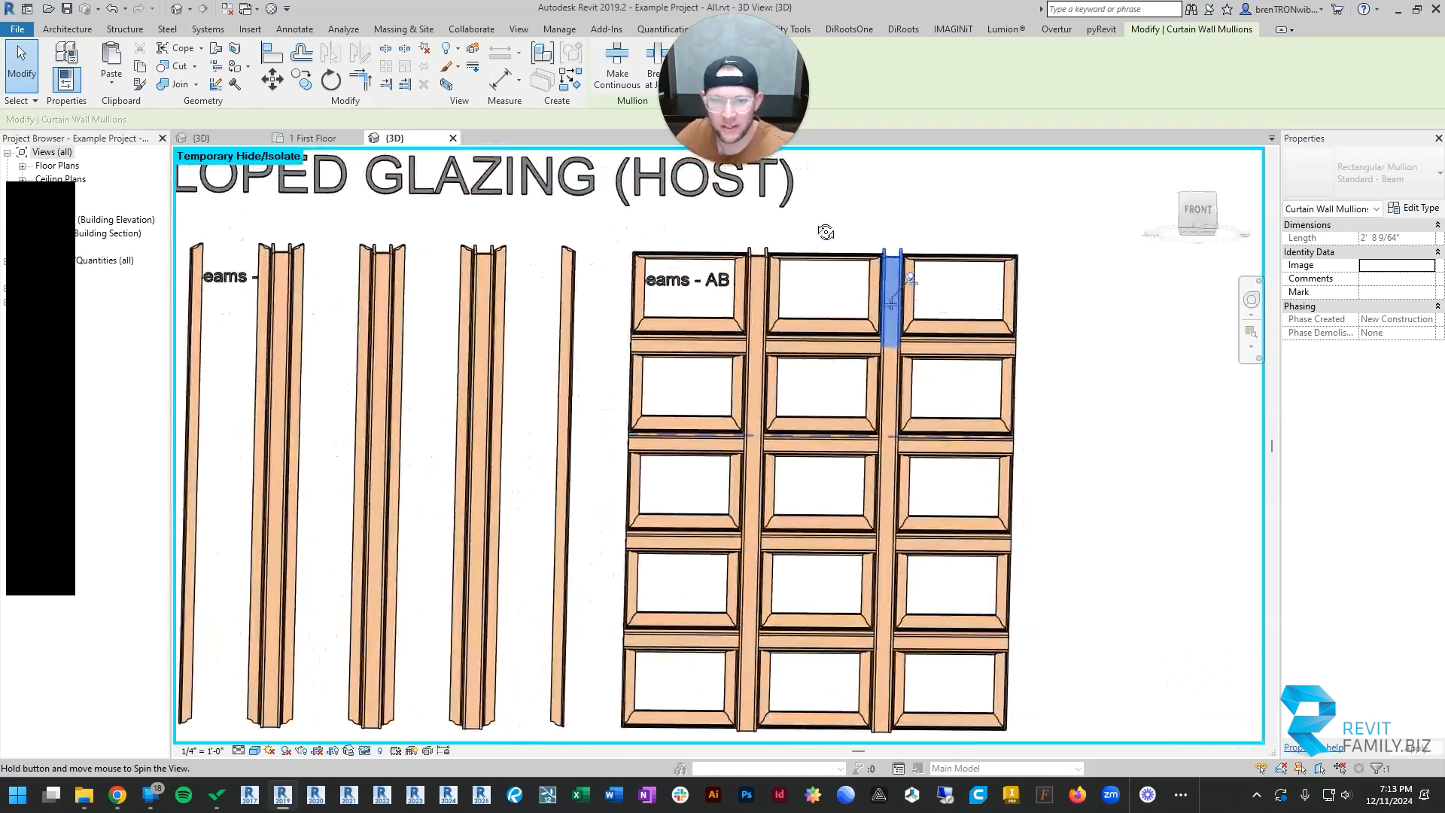
pyautogui.moveTo(796, 346); pyautogui.dragTo(816, 281, button='middle')
pyautogui.scroll(-2, 816, 282)
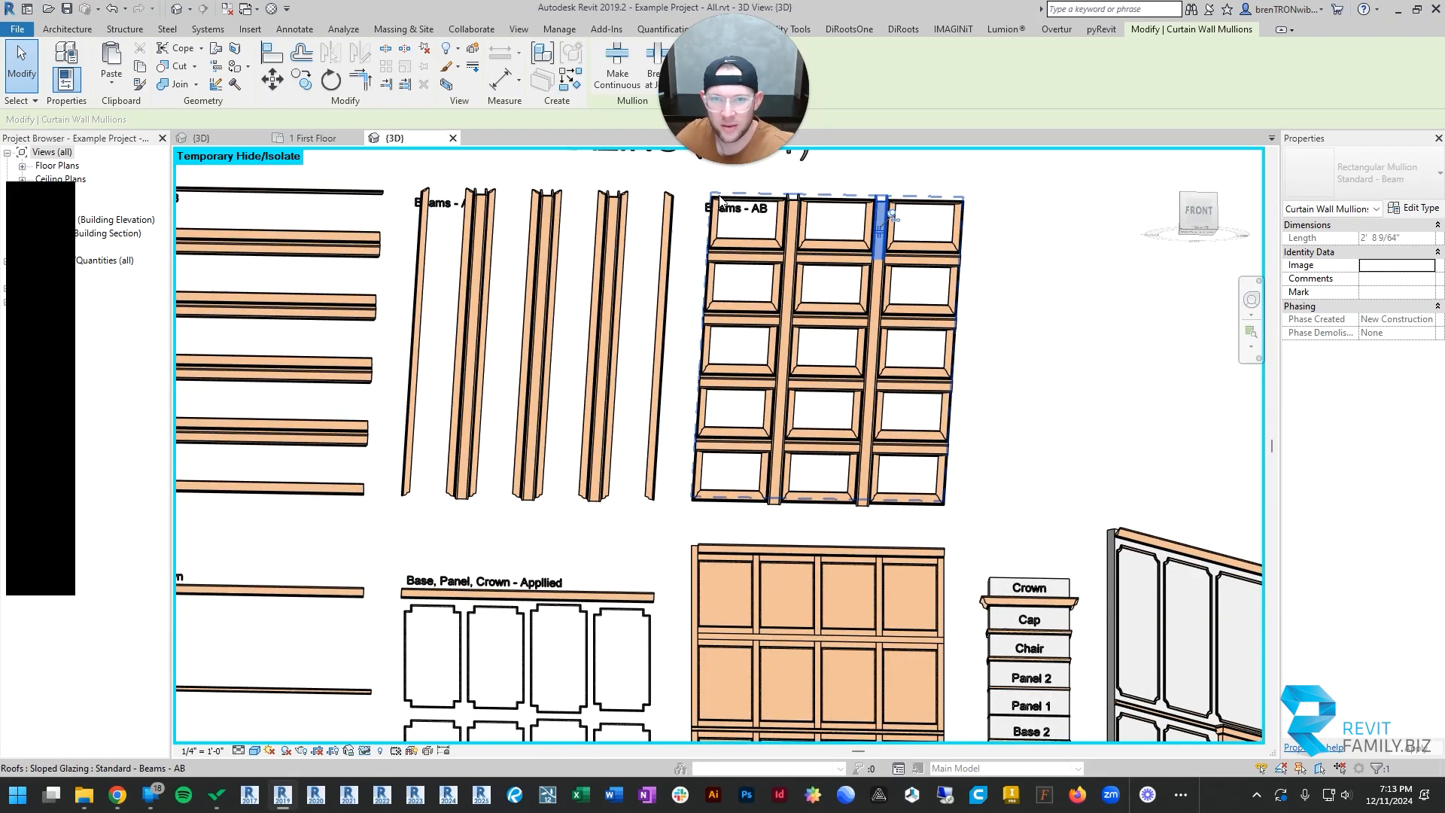
pyautogui.click(785, 200)
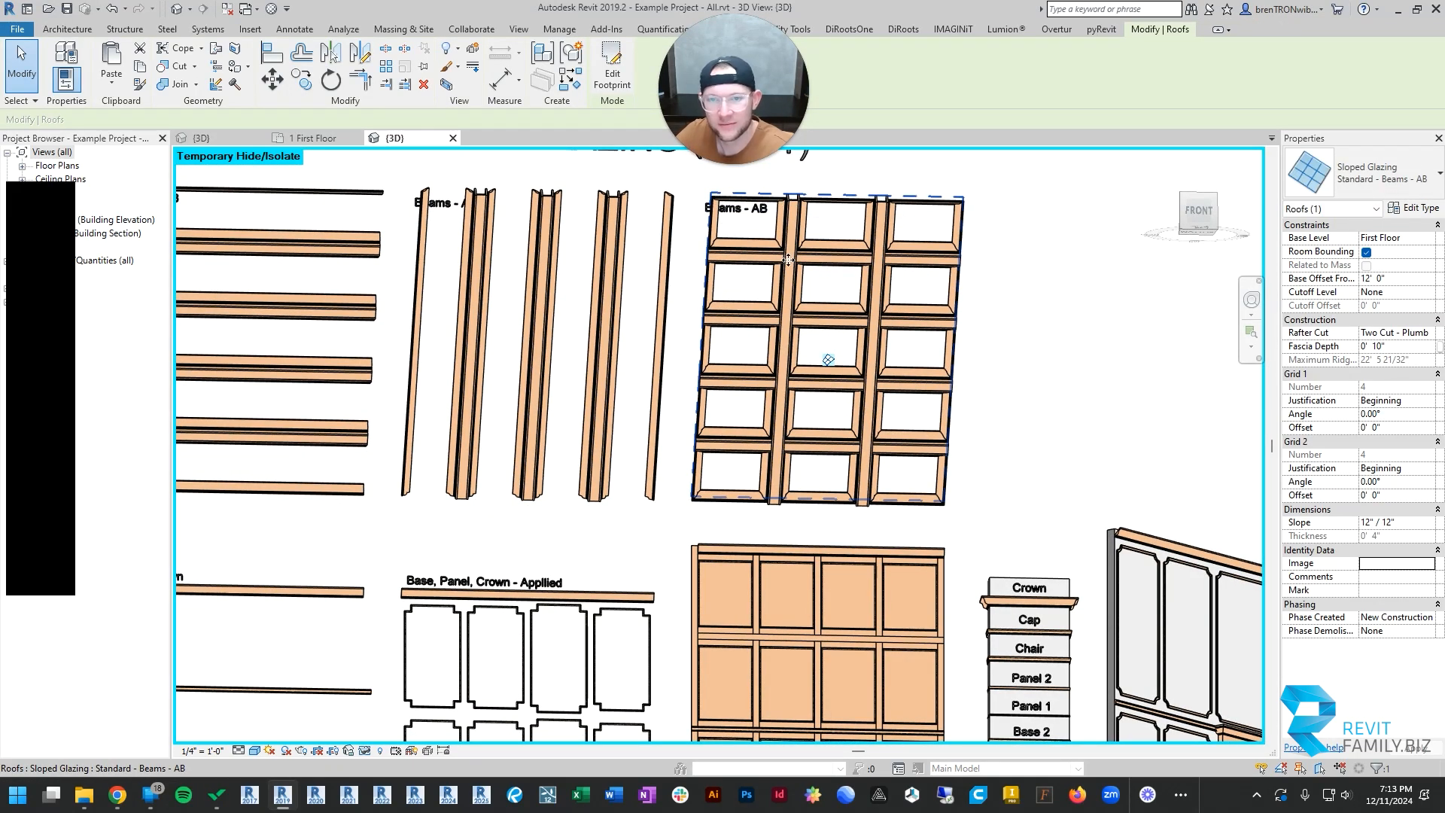
pyautogui.scroll(4, 793, 205)
pyautogui.click(878, 173)
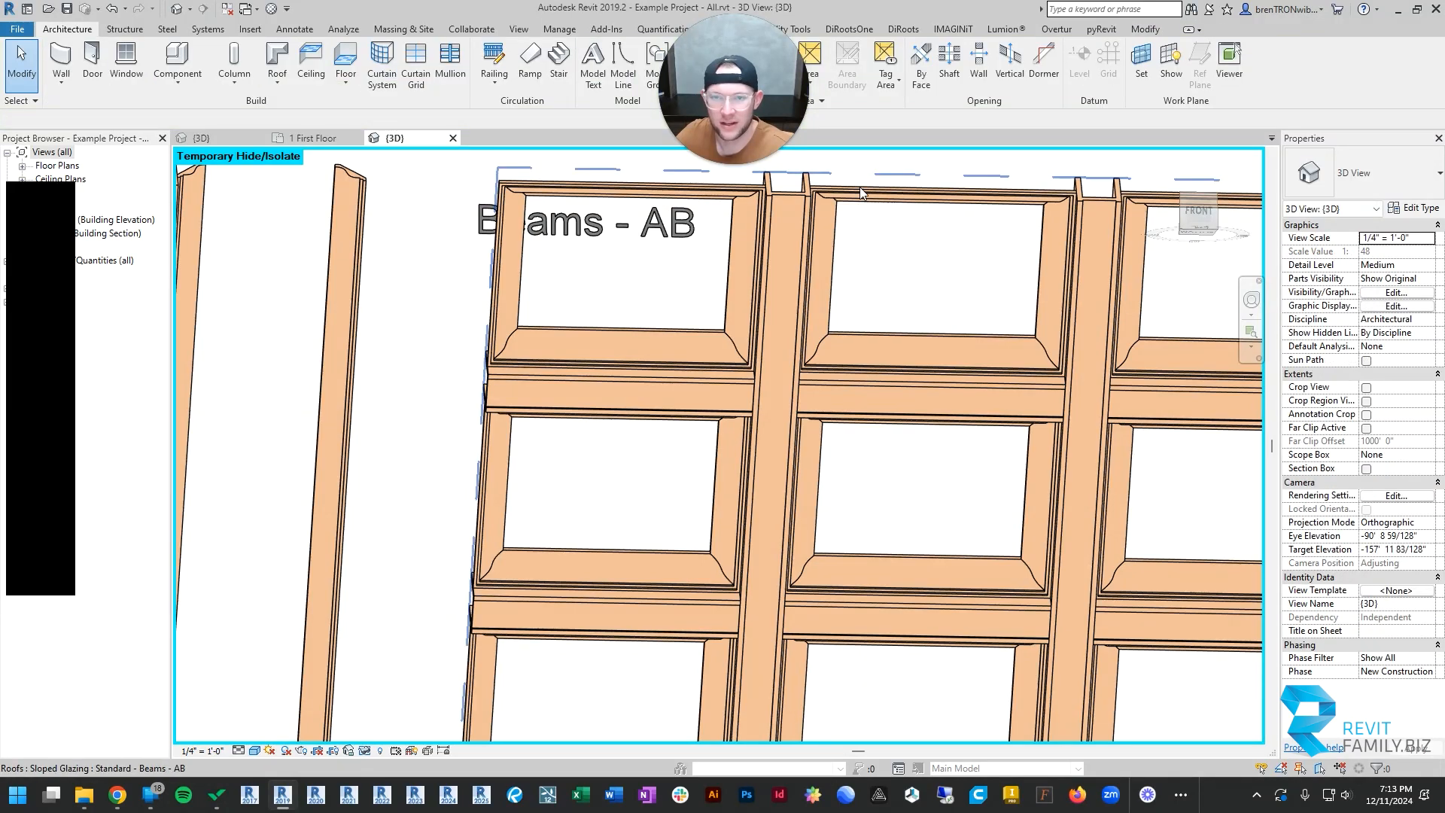
pyautogui.scroll(-2, 863, 195)
pyautogui.keyDown('shift'); pyautogui.moveTo(864, 207); pyautogui.dragTo(901, 344, button='middle'); pyautogui.keyUp('shift')
pyautogui.click(835, 249)
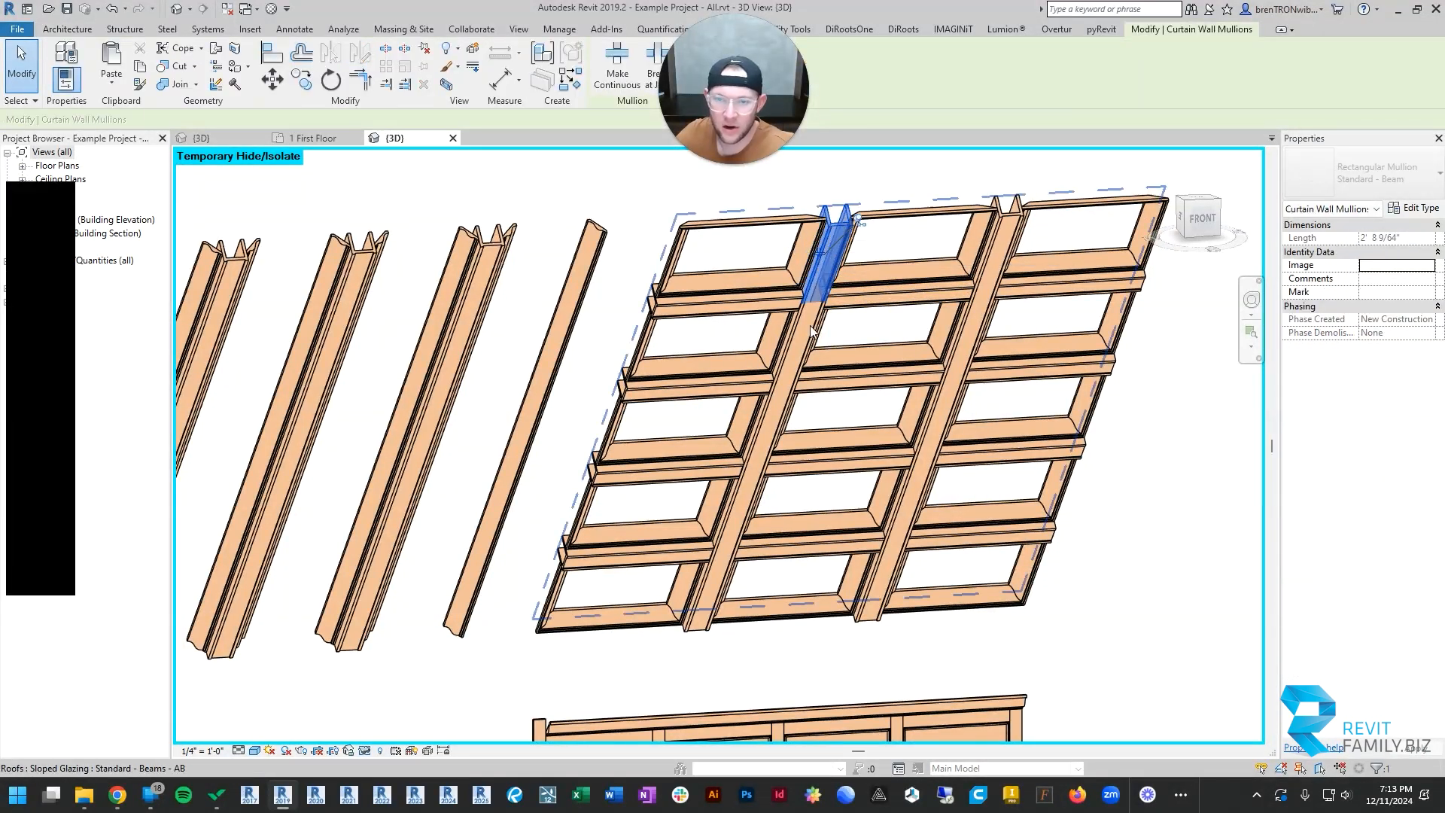
# Inspect a beam crown curtain panel in the Beams - AB glazing and how it meets the surrounding beam mullions
pyautogui.keyDown('shift'); pyautogui.moveTo(759, 553); pyautogui.dragTo(815, 439, button='middle'); pyautogui.keyUp('shift')
pyautogui.click(700, 374)
pyautogui.press('Escape')
pyautogui.click(745, 363)
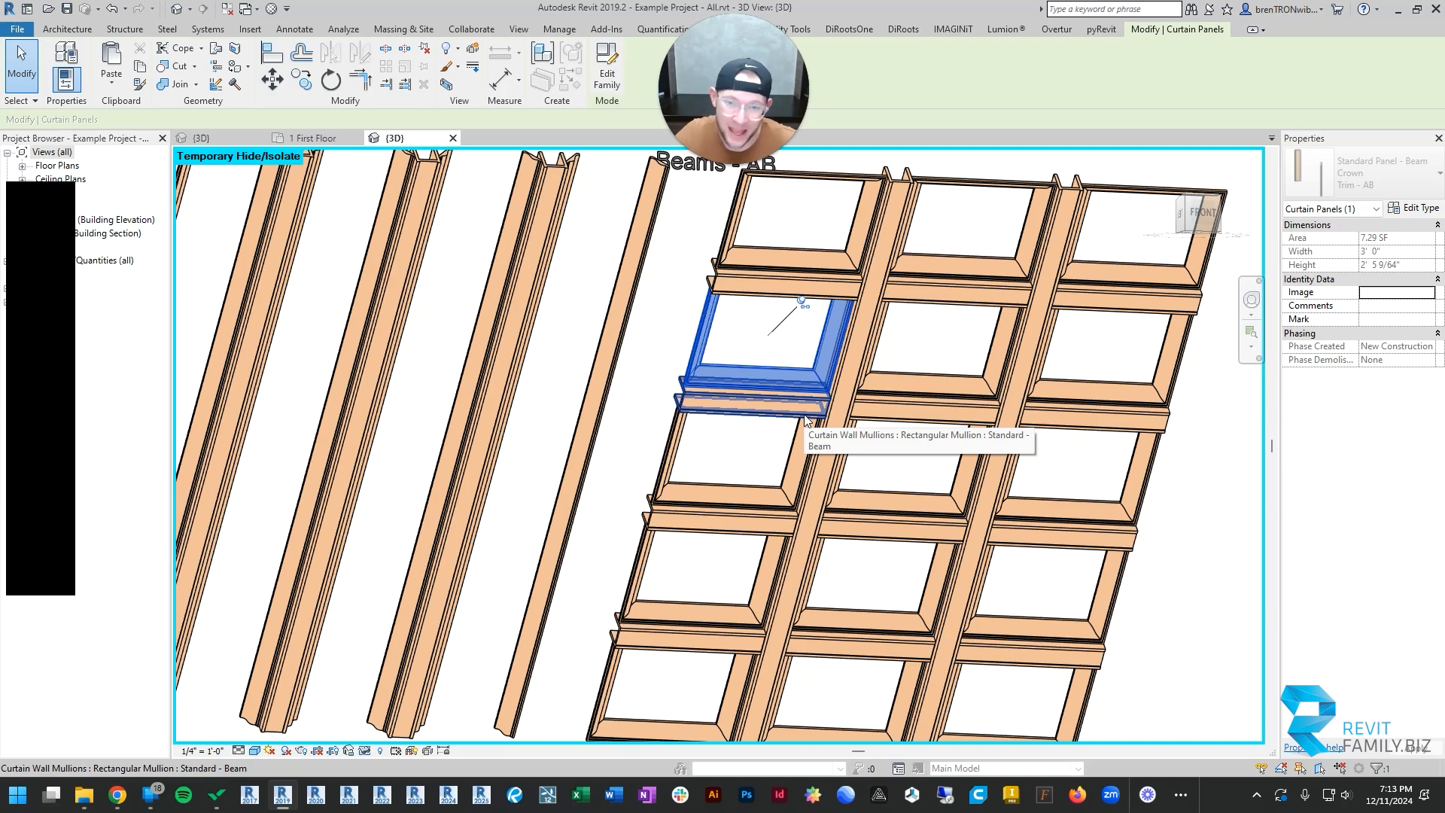
pyautogui.scroll(5, 685, 301)
pyautogui.press('Escape')
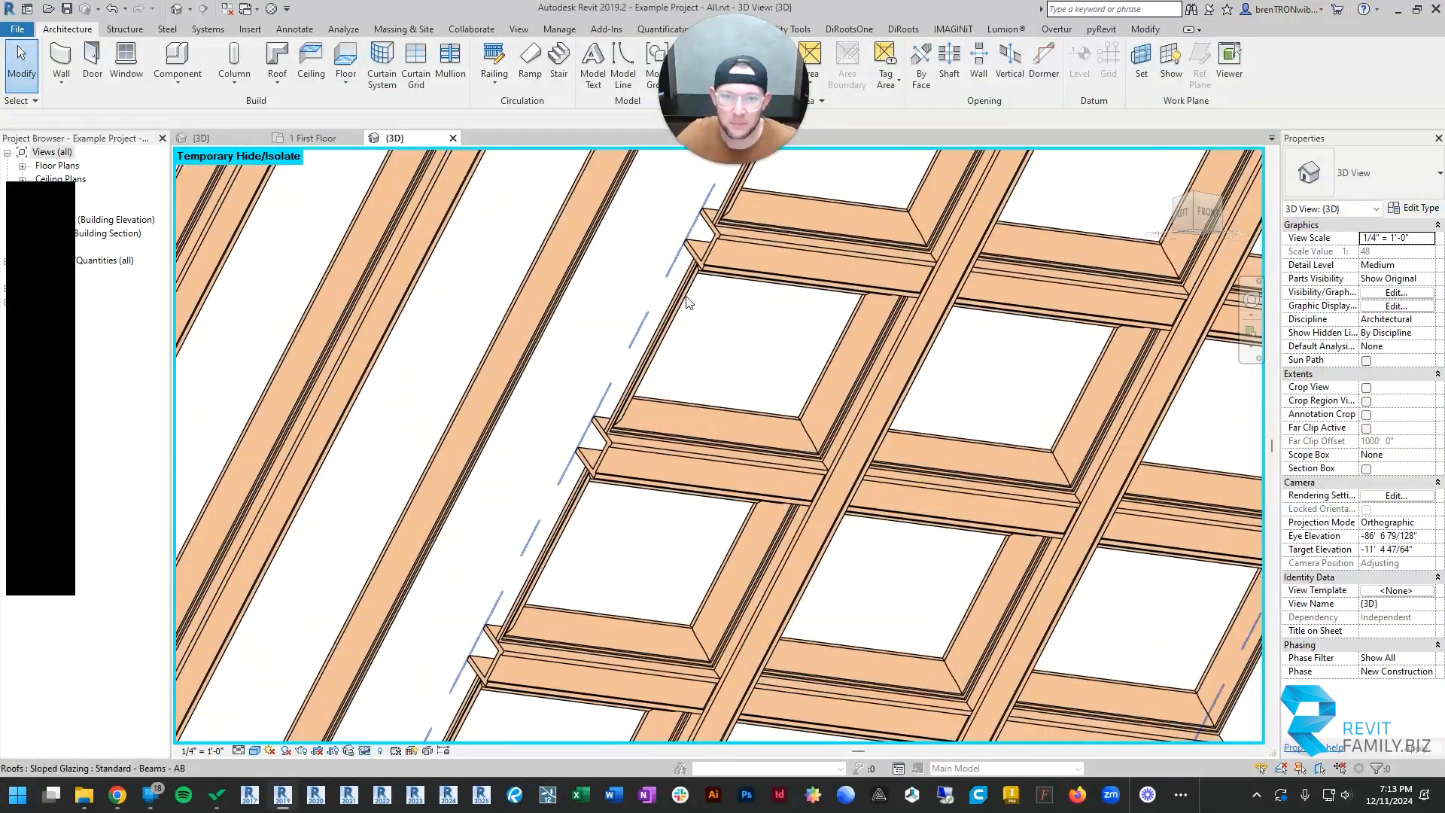
pyautogui.click(760, 324)
pyautogui.keyDown('shift'); pyautogui.moveTo(760, 324); pyautogui.dragTo(868, 454, button='middle'); pyautogui.keyUp('shift')
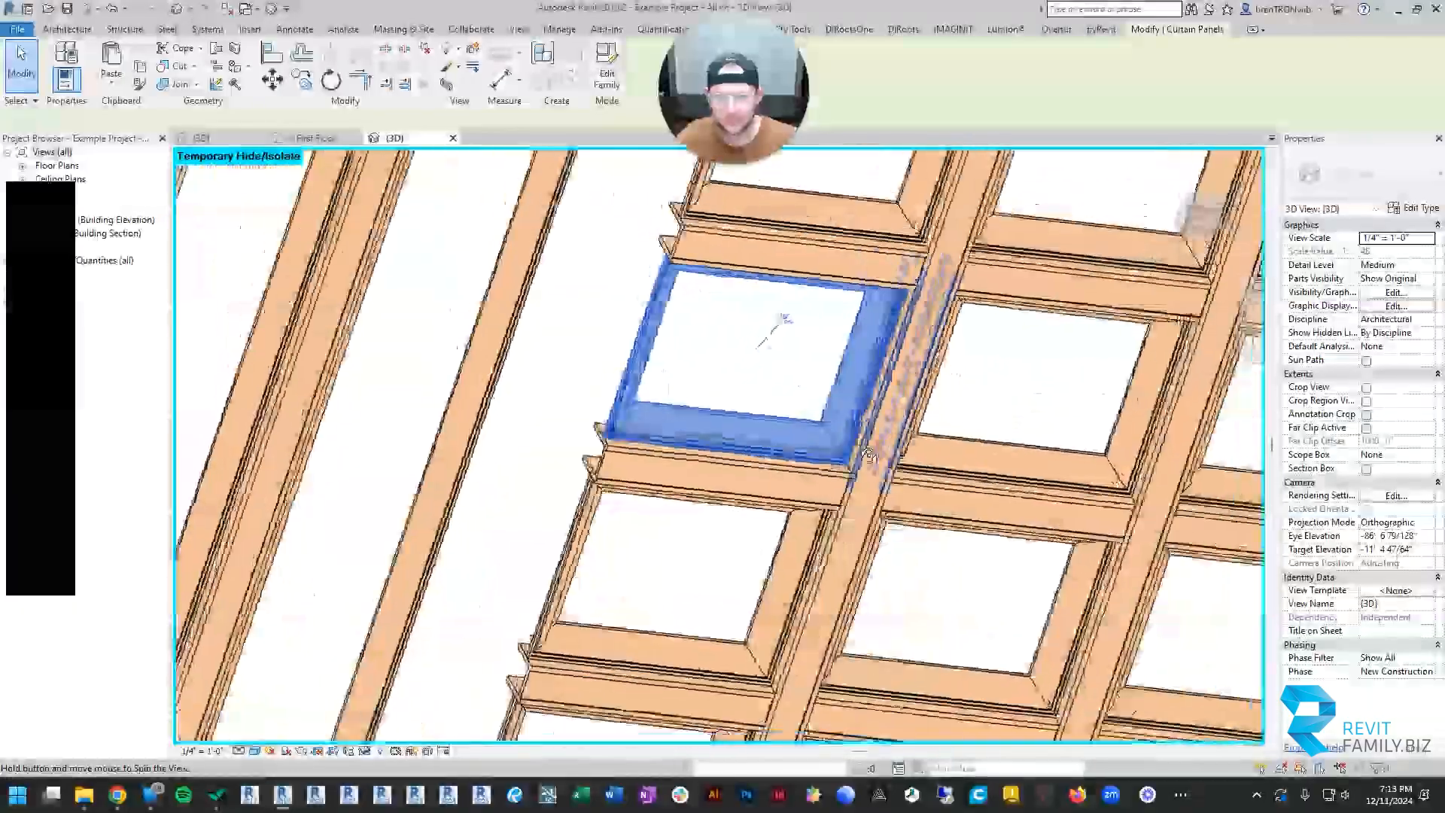
pyautogui.press('Escape')
pyautogui.scroll(-8, 869, 458)
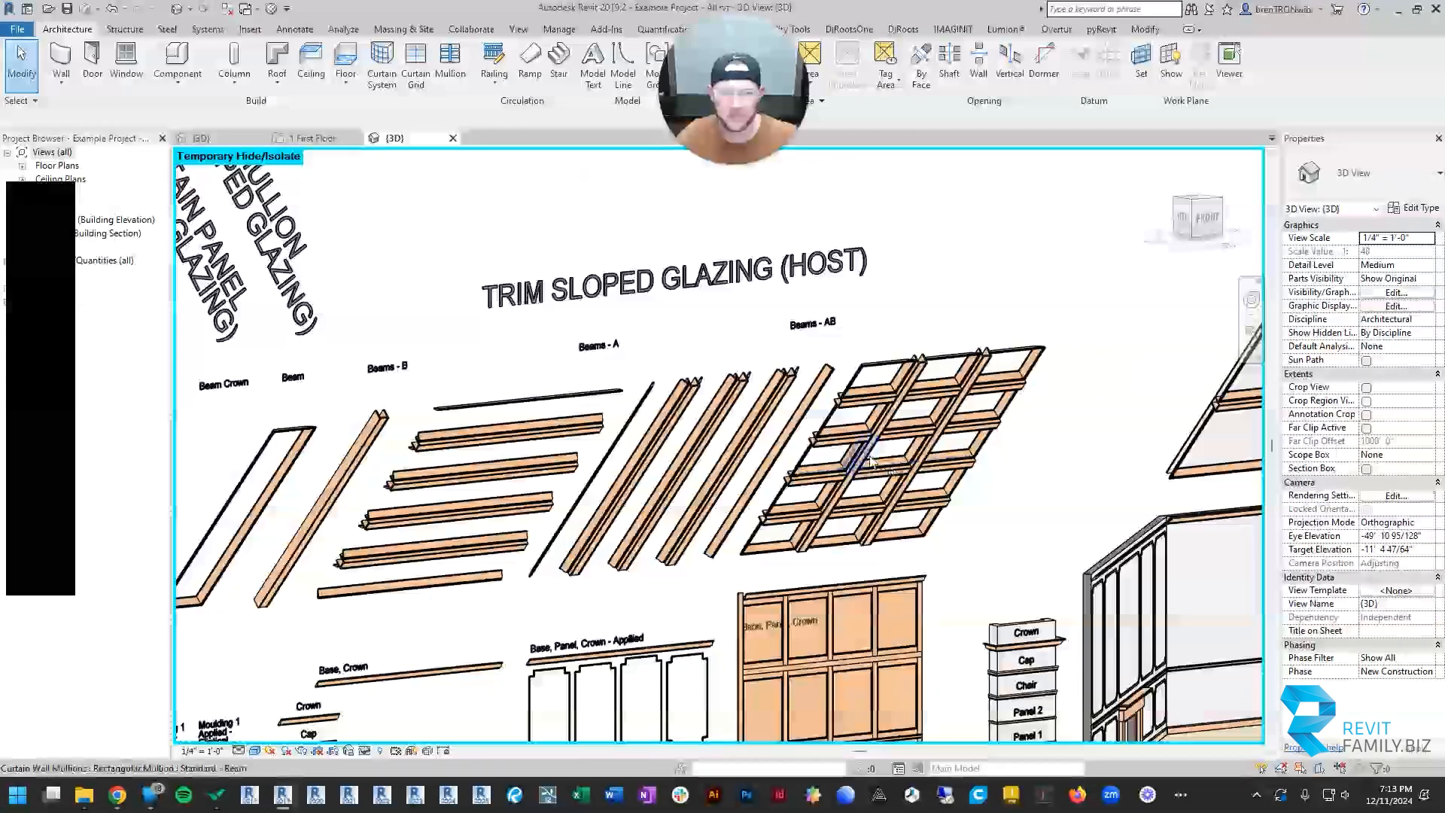
# Copy the Beams - AB sloped glazing host from the example project's Standard Style area
pyautogui.scroll(-2, 869, 457)
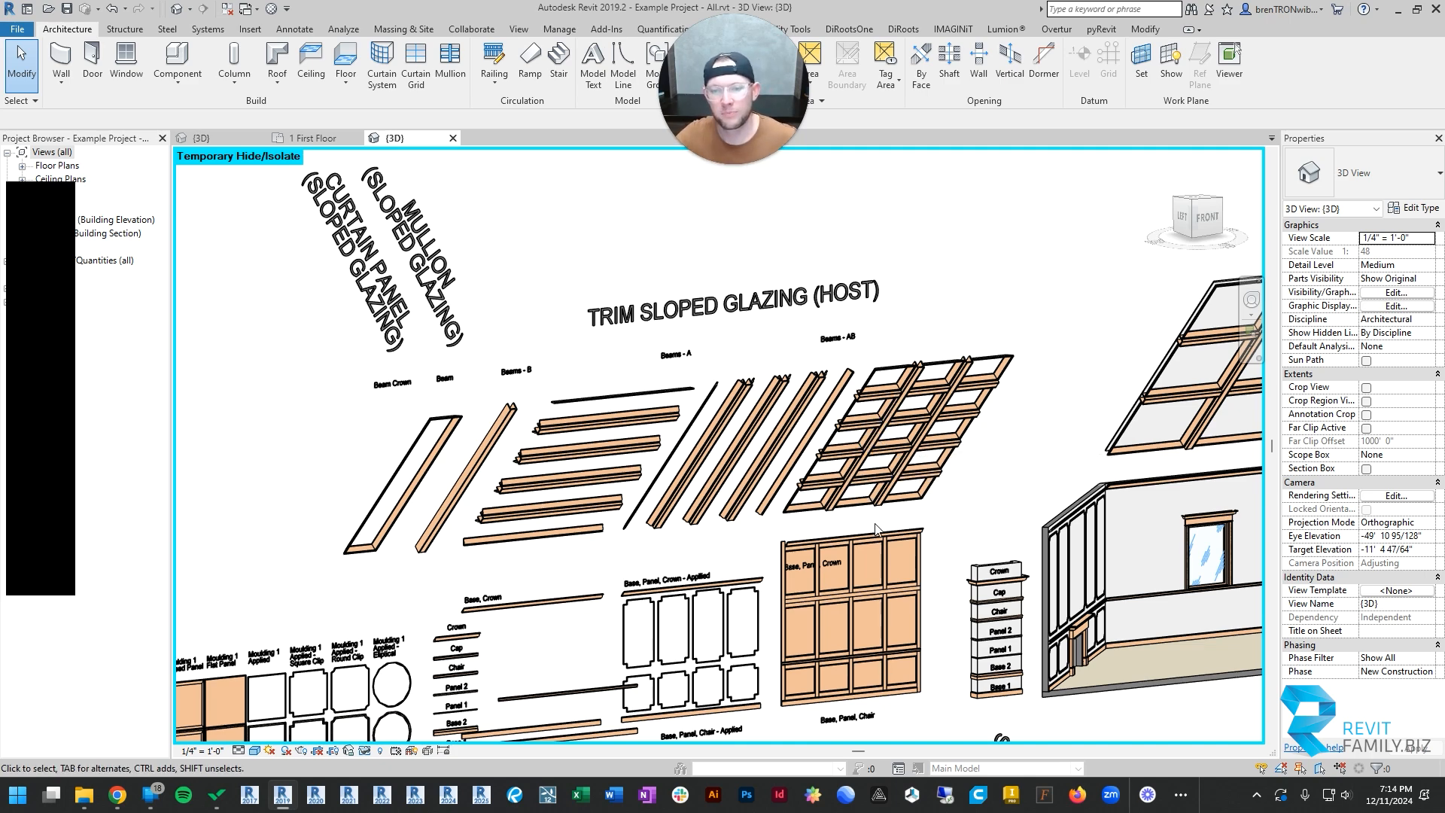
pyautogui.keyDown('shift'); pyautogui.moveTo(875, 528); pyautogui.dragTo(840, 518, button='middle'); pyautogui.keyUp('shift')
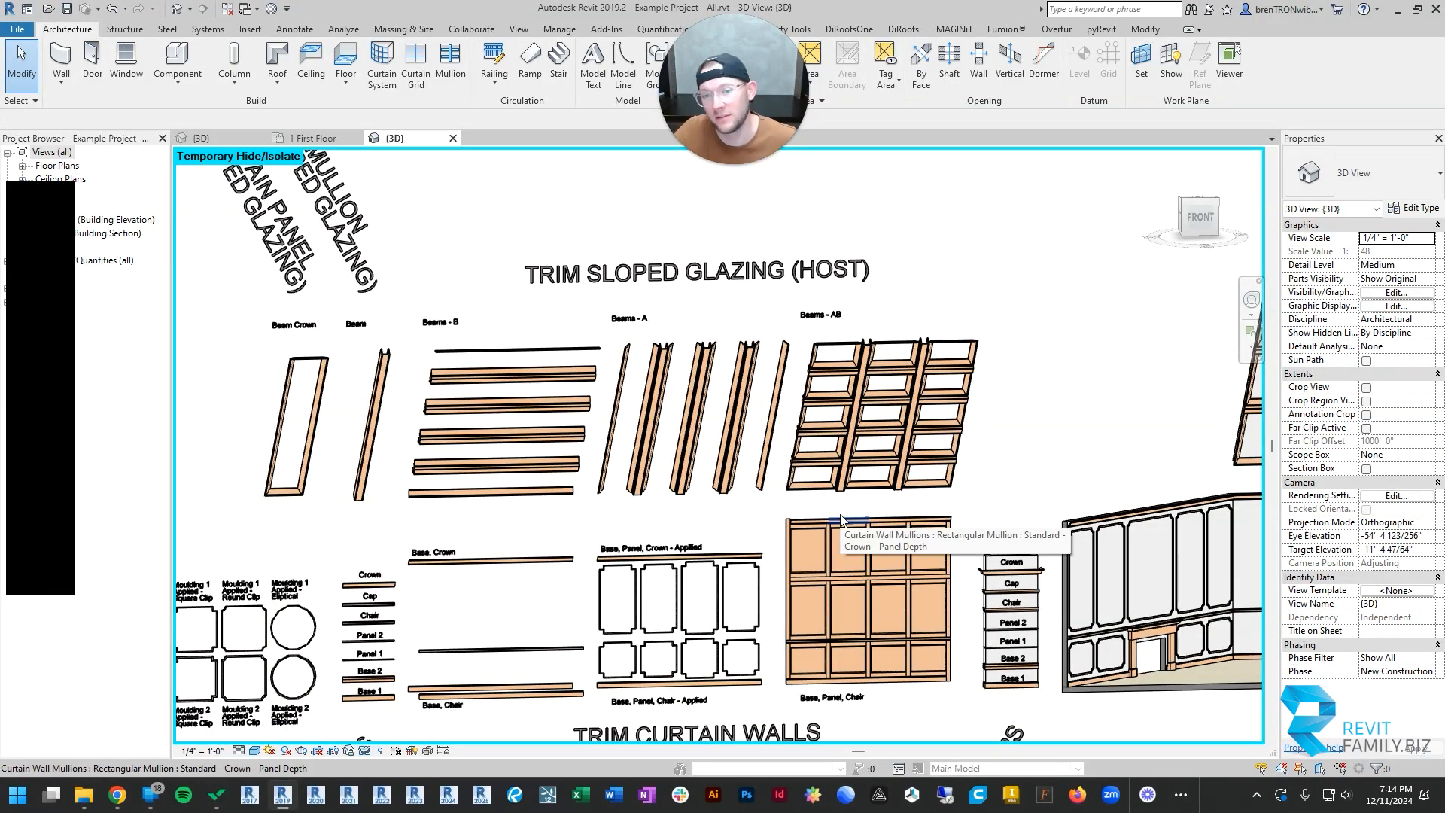
pyautogui.scroll(-5, 768, 455)
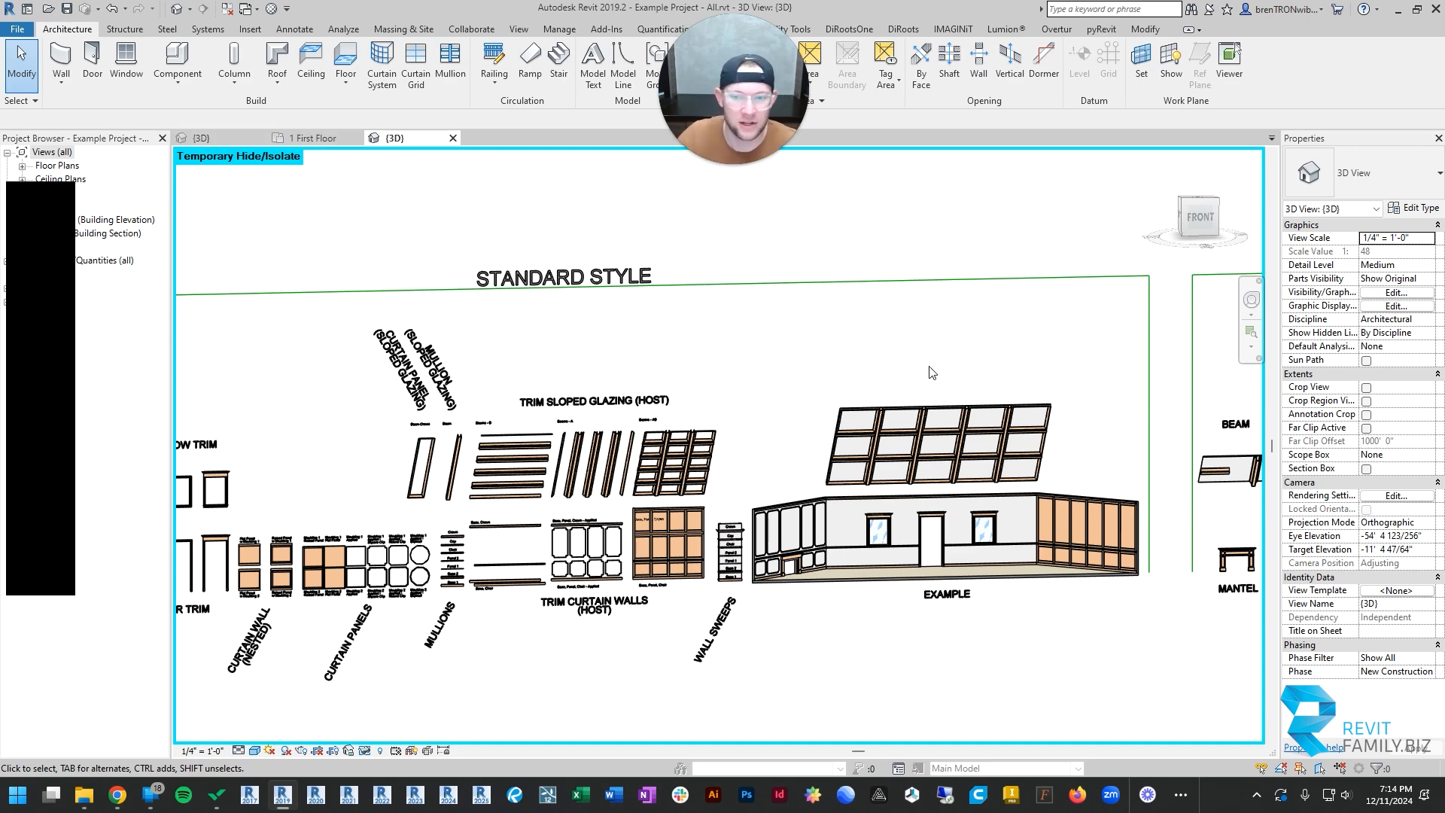
pyautogui.scroll(5, 704, 430)
pyautogui.click(679, 421)
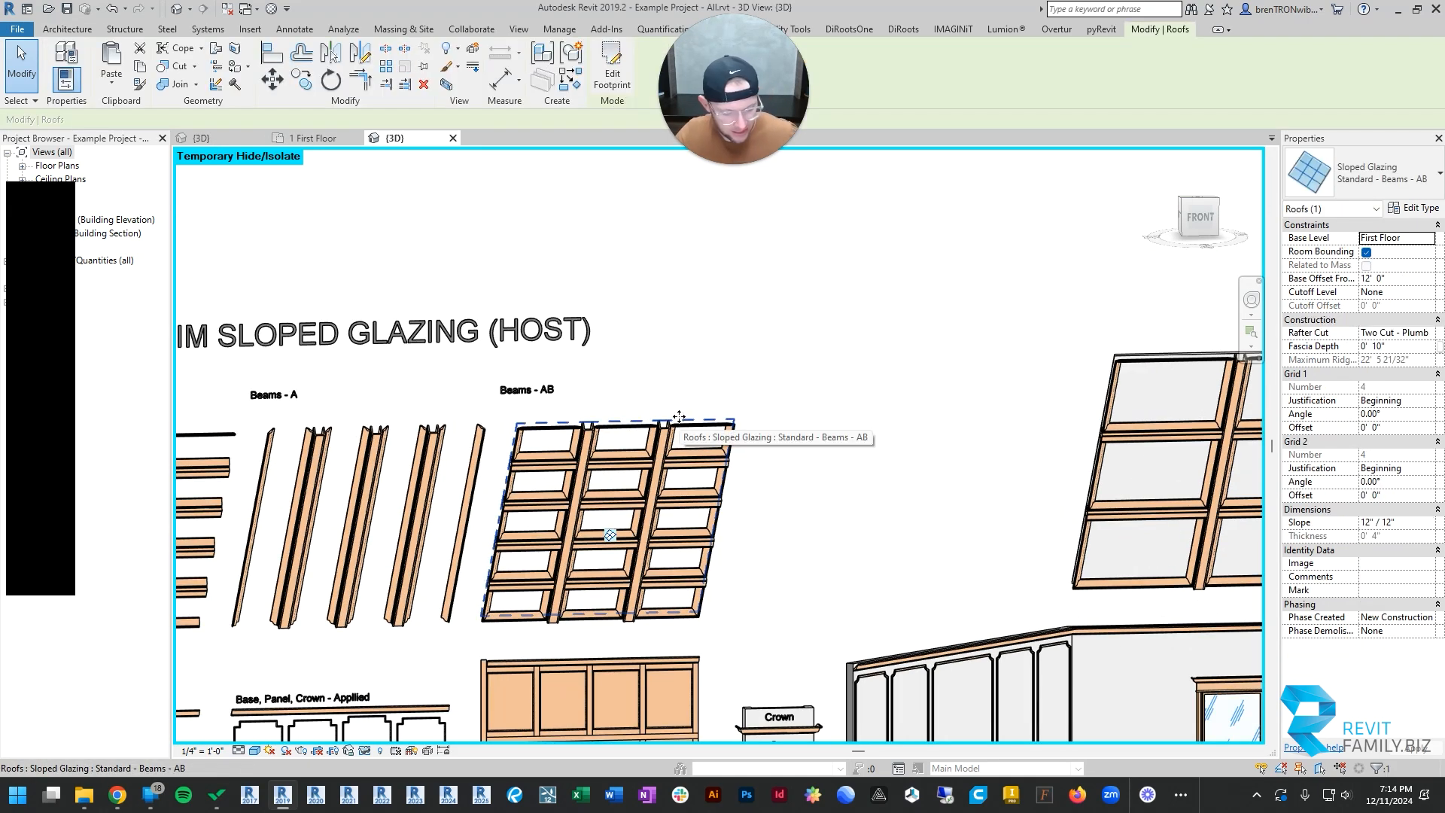
# Switch to the Trim - Test Project 3D view, save the project and paste the copied sloped glazing beside the walls
pyautogui.click(219, 138)
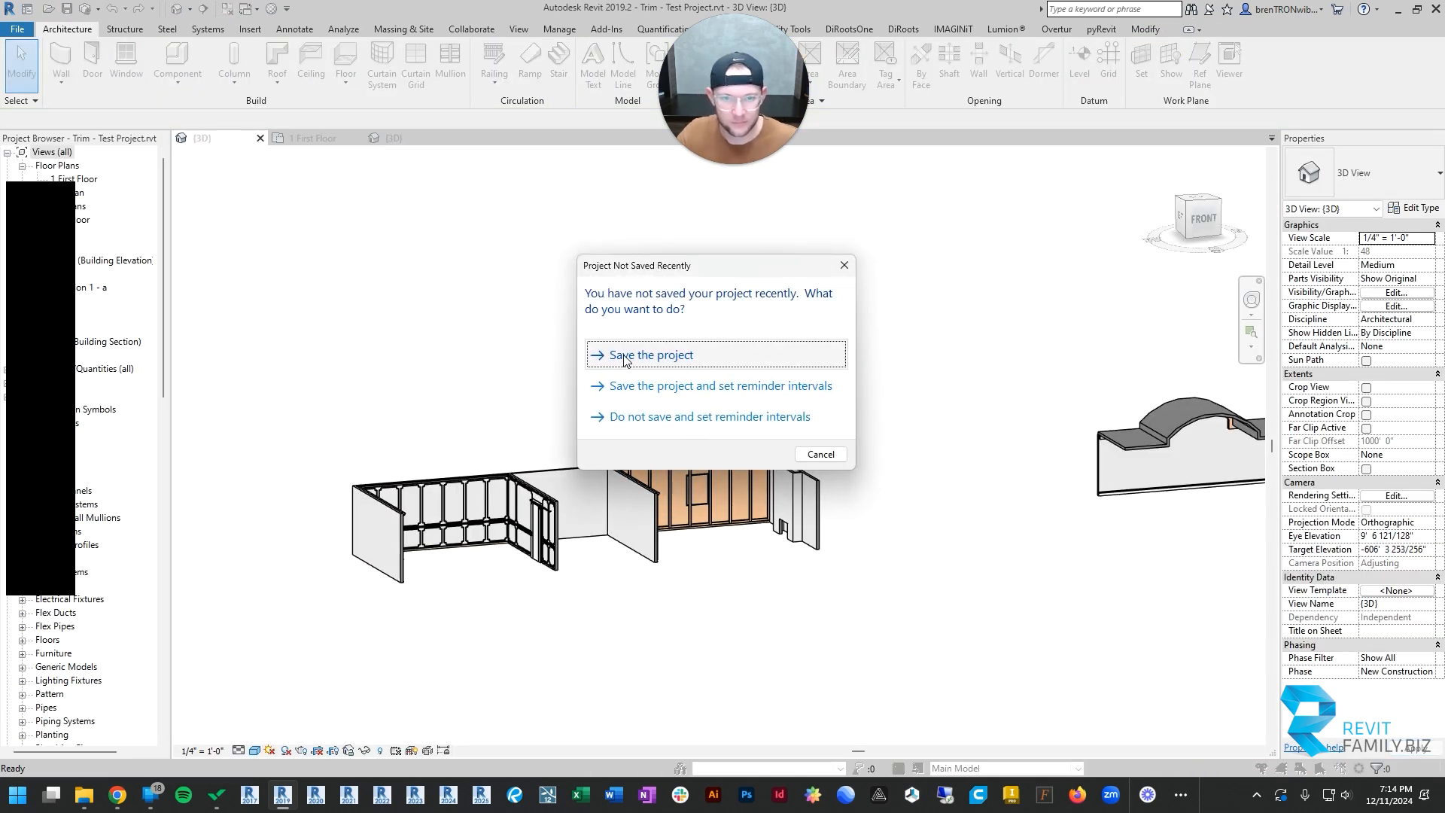
pyautogui.click(651, 350)
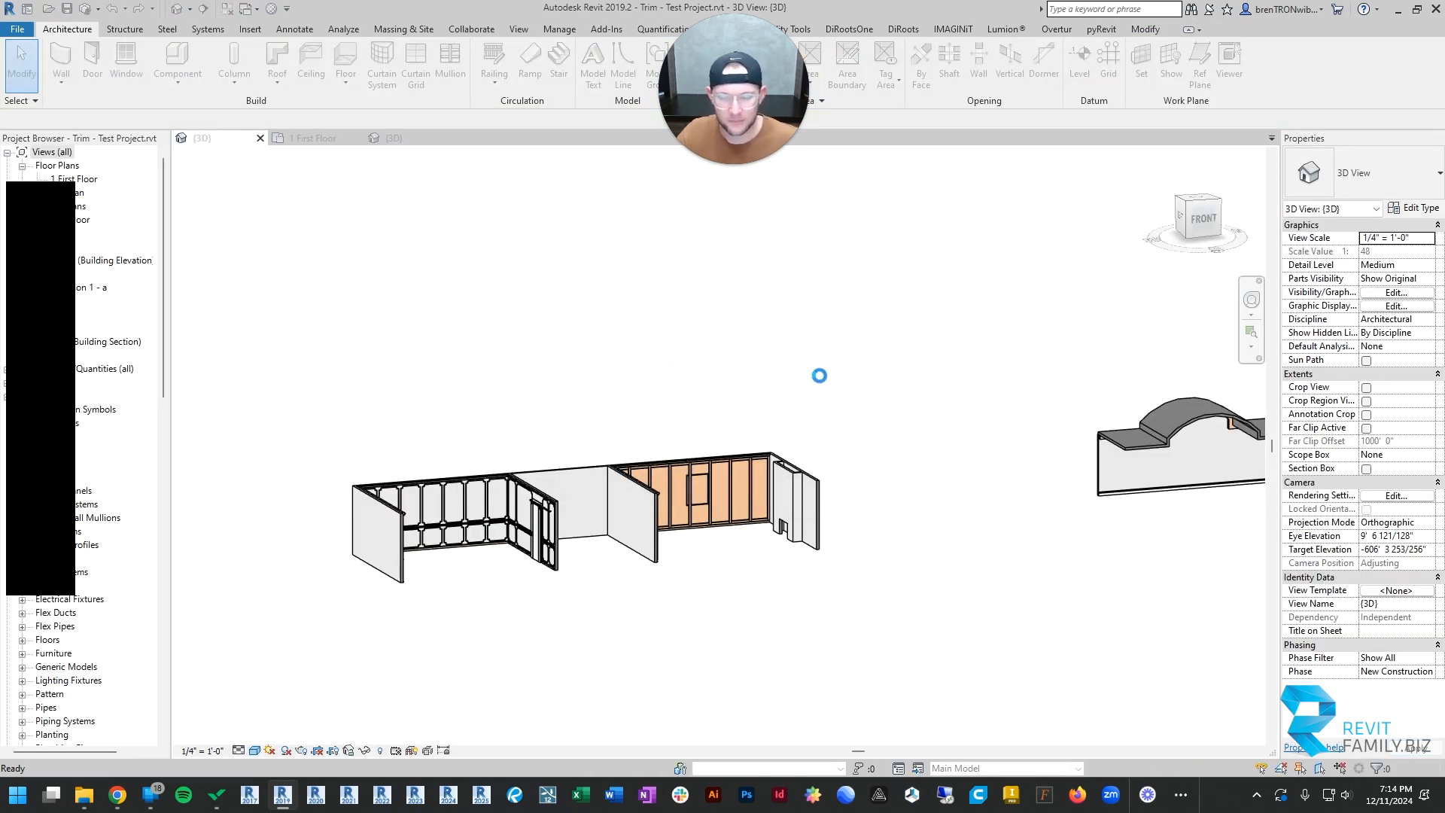
pyautogui.click(894, 435)
pyautogui.scroll(3, 790, 478)
pyautogui.press('Escape')
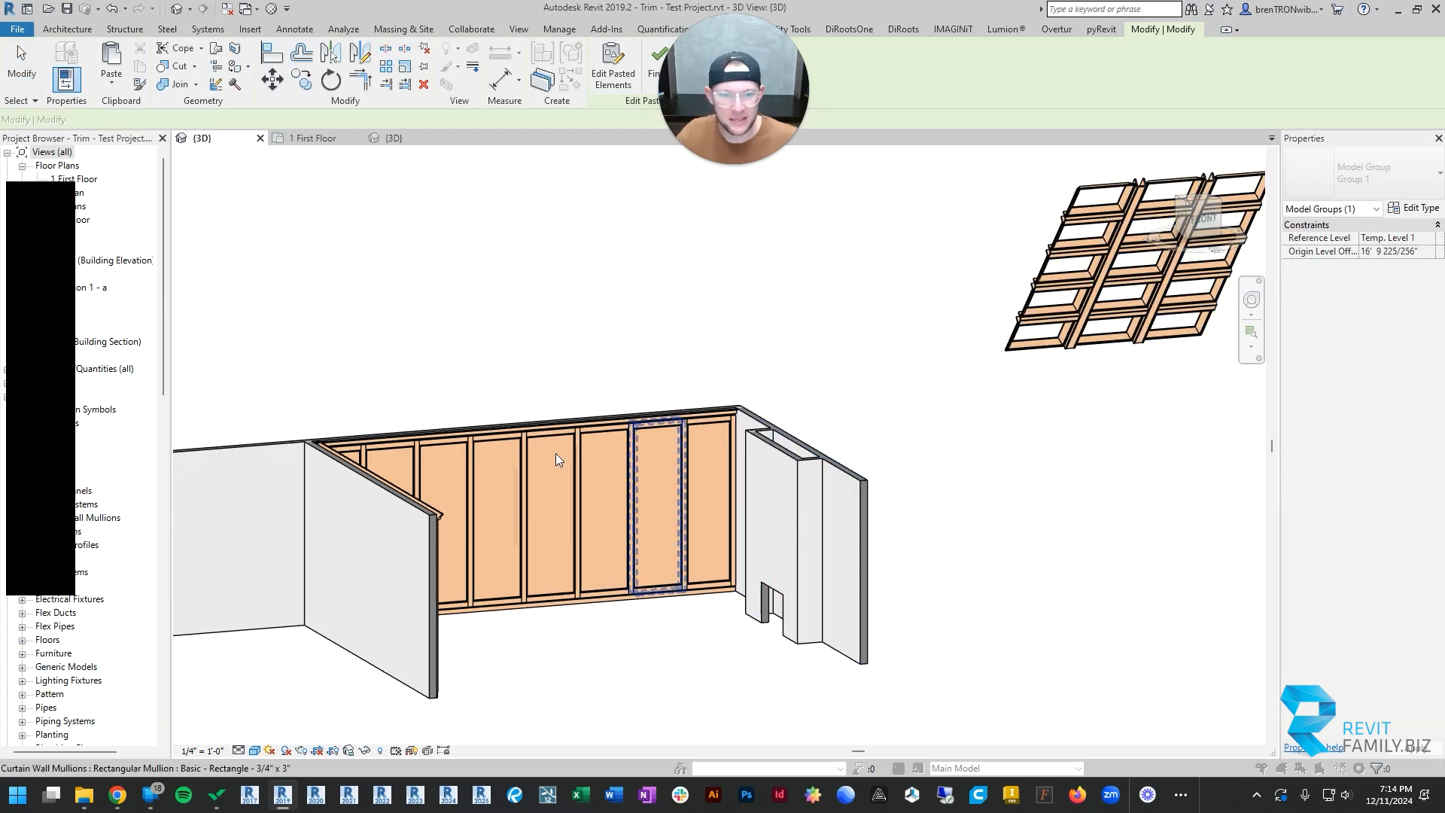
# Examine the empty middle room between the trimmed rooms in the 3D view
pyautogui.scroll(-2, 741, 498)
pyautogui.scroll(-2, 740, 498)
pyautogui.moveTo(597, 503); pyautogui.dragTo(685, 506, button='middle')
pyautogui.scroll(5, 685, 506)
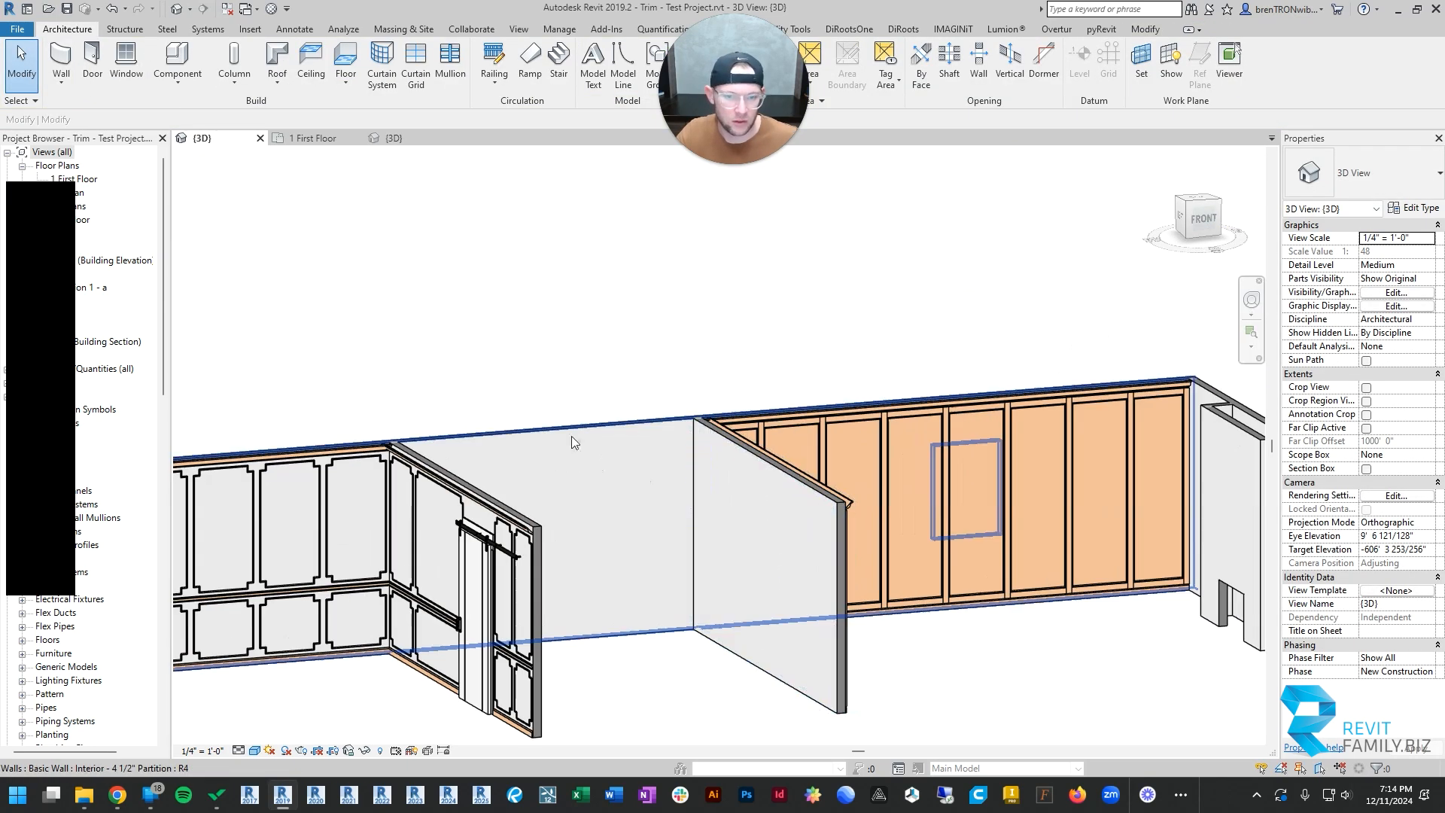
pyautogui.scroll(-3, 580, 426)
pyautogui.click(579, 426)
pyautogui.keyDown('shift'); pyautogui.moveTo(579, 426); pyautogui.dragTo(681, 408, button='middle'); pyautogui.keyUp('shift')
pyautogui.press('Escape')
# Start a Roof by Footprint in the 1 First Floor plan and sketch a rectangular boundary filling the middle room
pyautogui.click(297, 138)
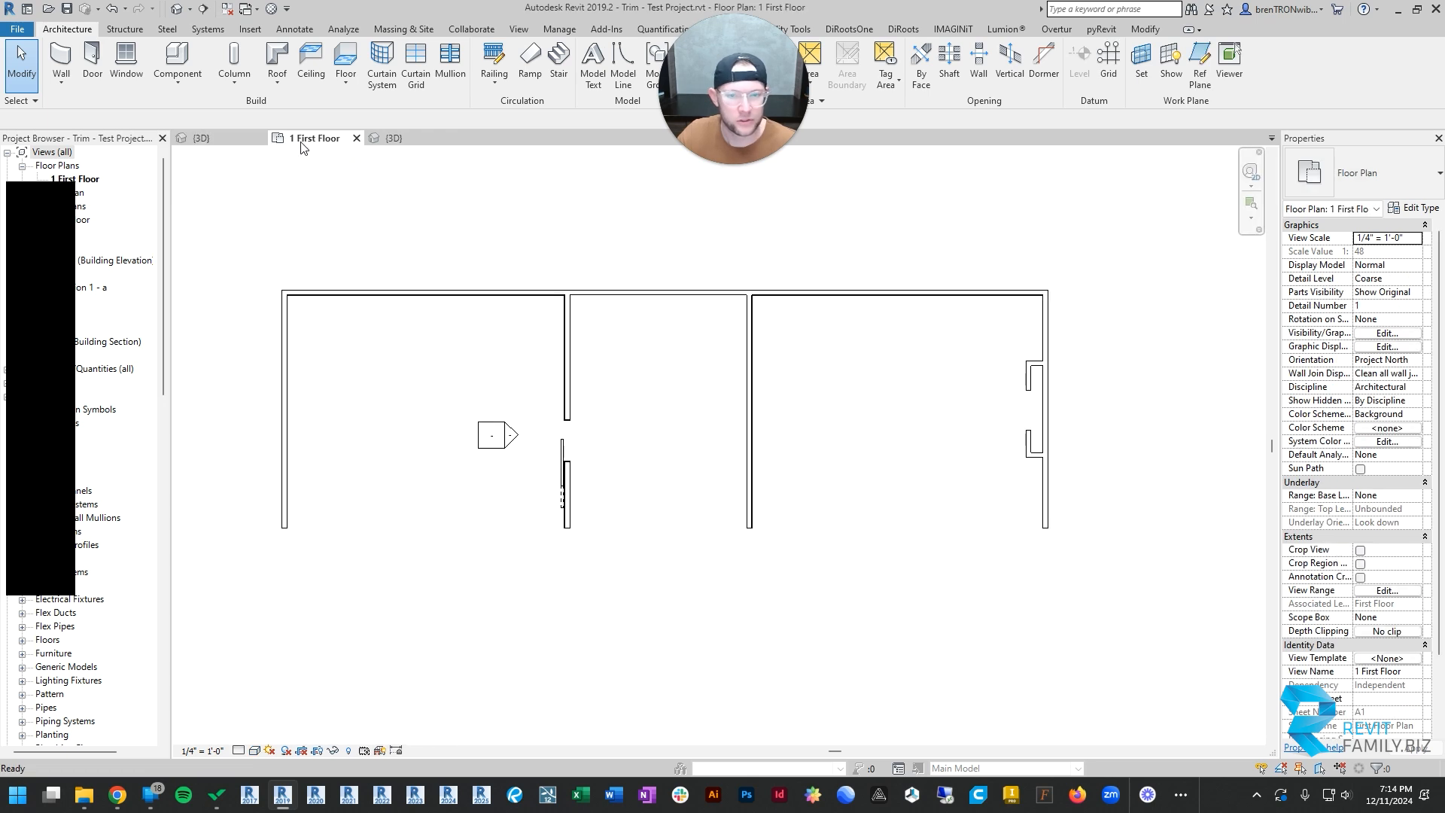
pyautogui.click(272, 90)
pyautogui.click(244, 109)
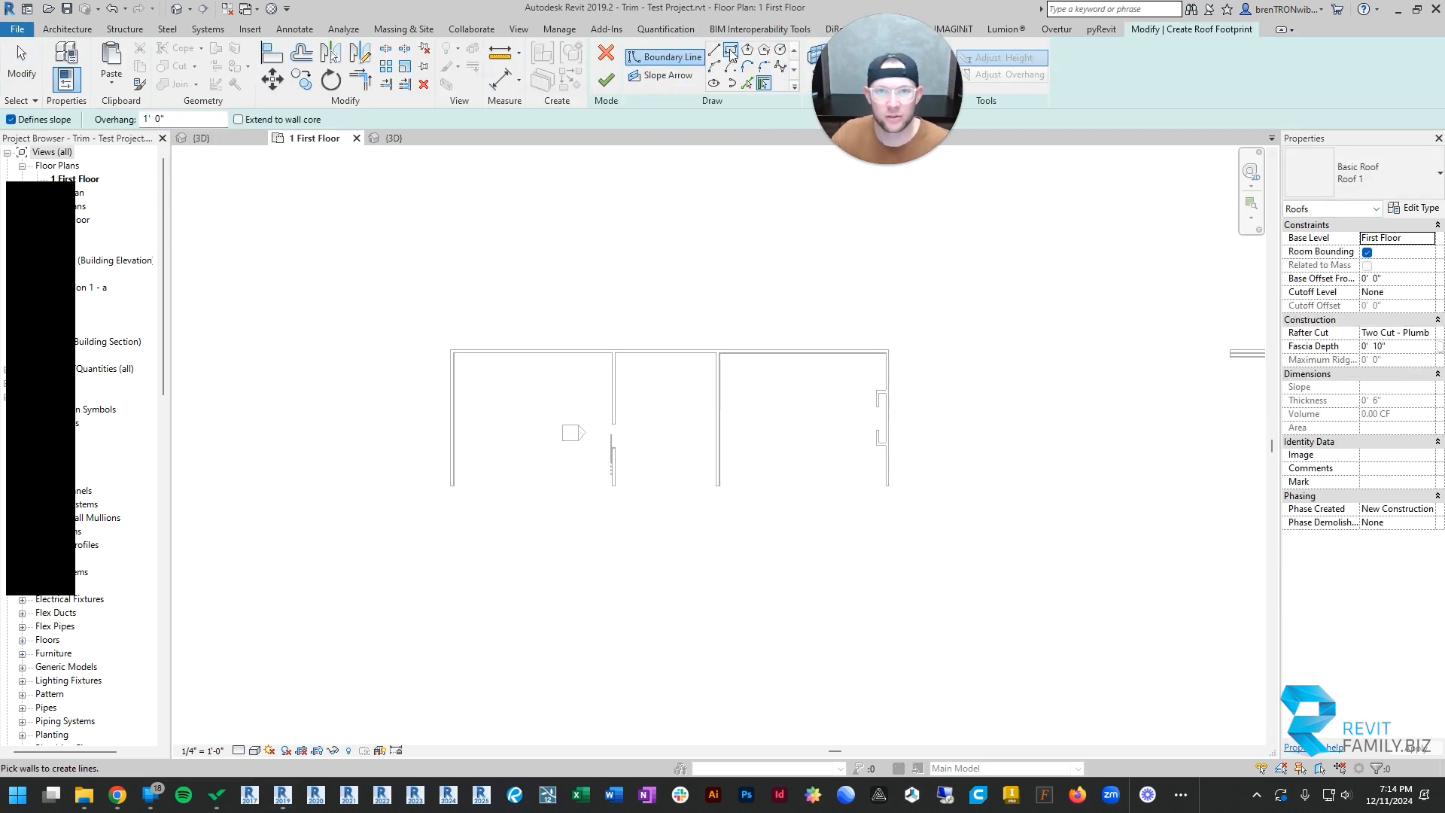
pyautogui.click(731, 55)
pyautogui.scroll(4, 655, 391)
pyautogui.click(571, 232)
pyautogui.scroll(2, 844, 594)
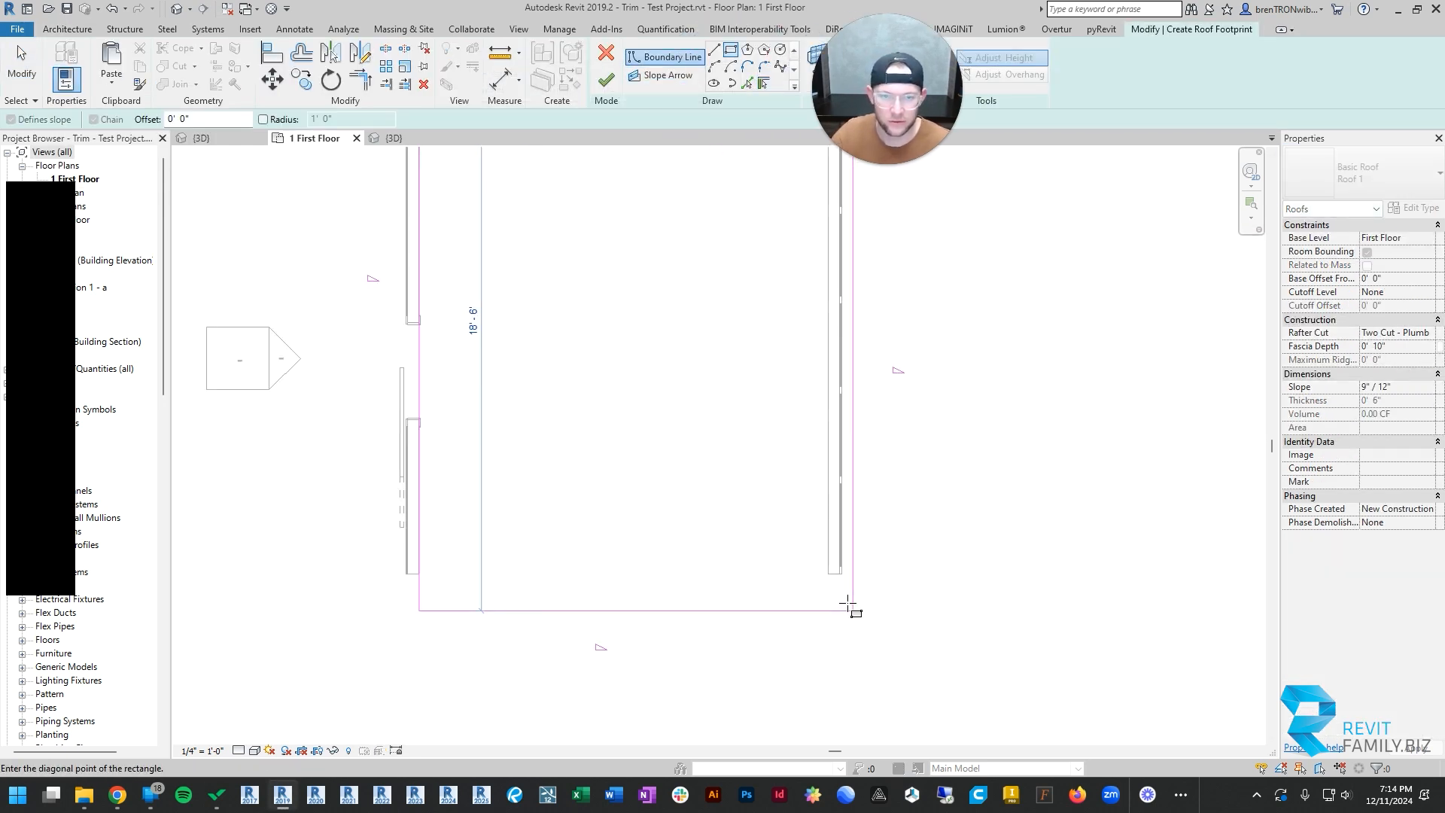
pyautogui.click(847, 604)
pyautogui.scroll(-4, 681, 436)
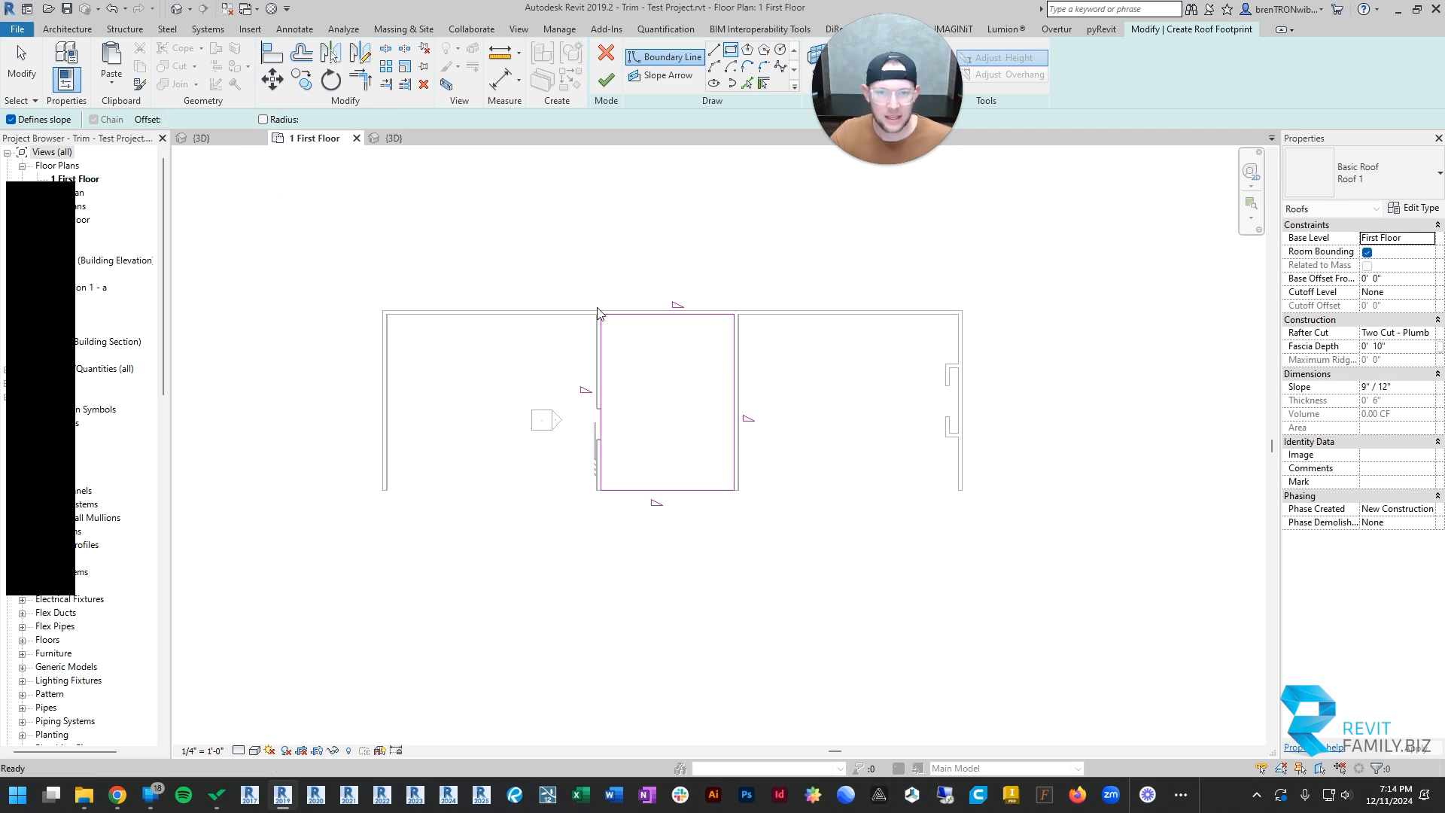
pyautogui.press('Escape')
pyautogui.press('Escape')
# Turn off Defines Slope for all four roof boundary lines and finish the footprint as a flat roof
pyautogui.moveTo(542, 244); pyautogui.dragTo(834, 626)
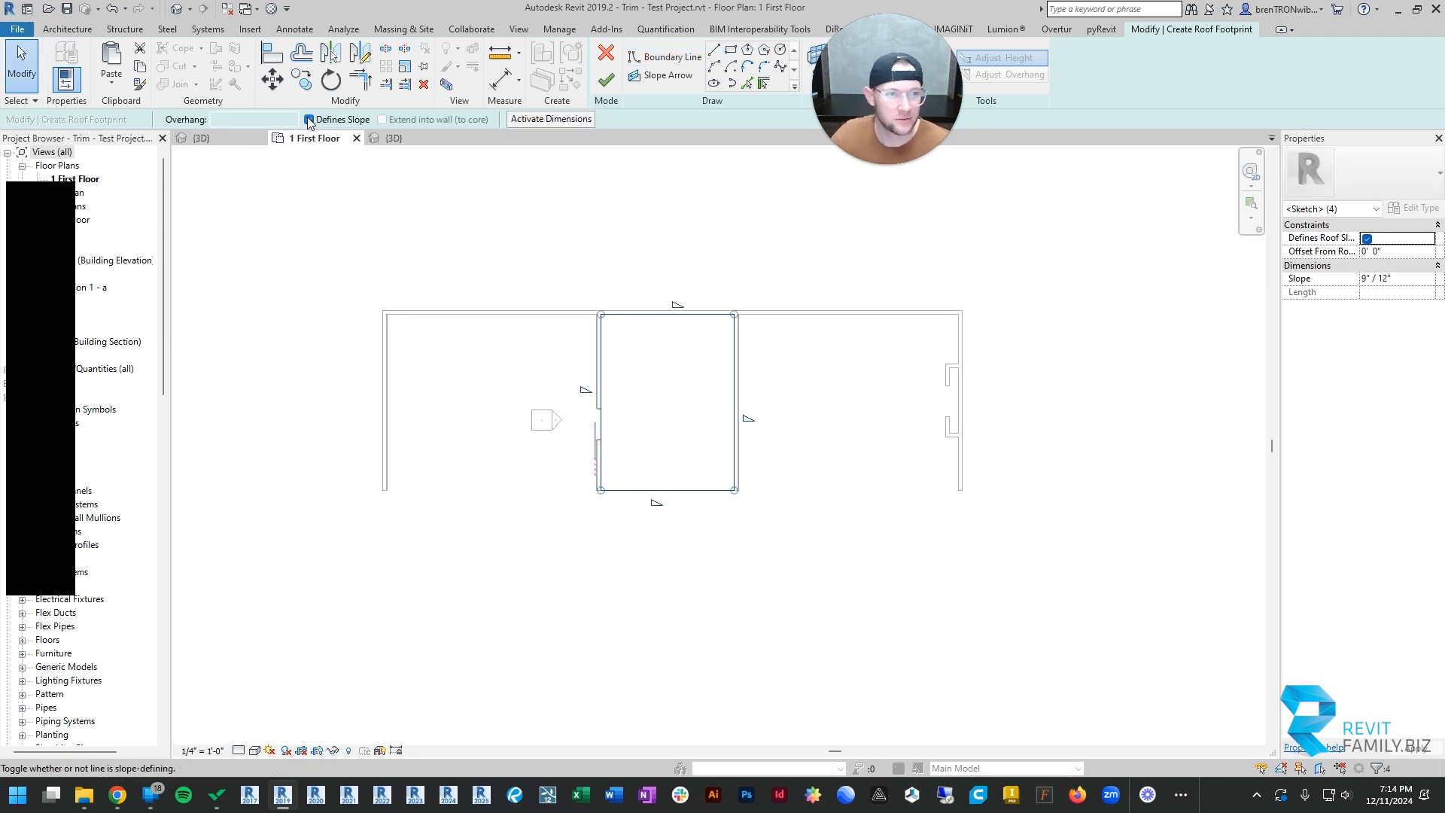
pyautogui.click(309, 119)
pyautogui.click(700, 262)
pyautogui.click(606, 79)
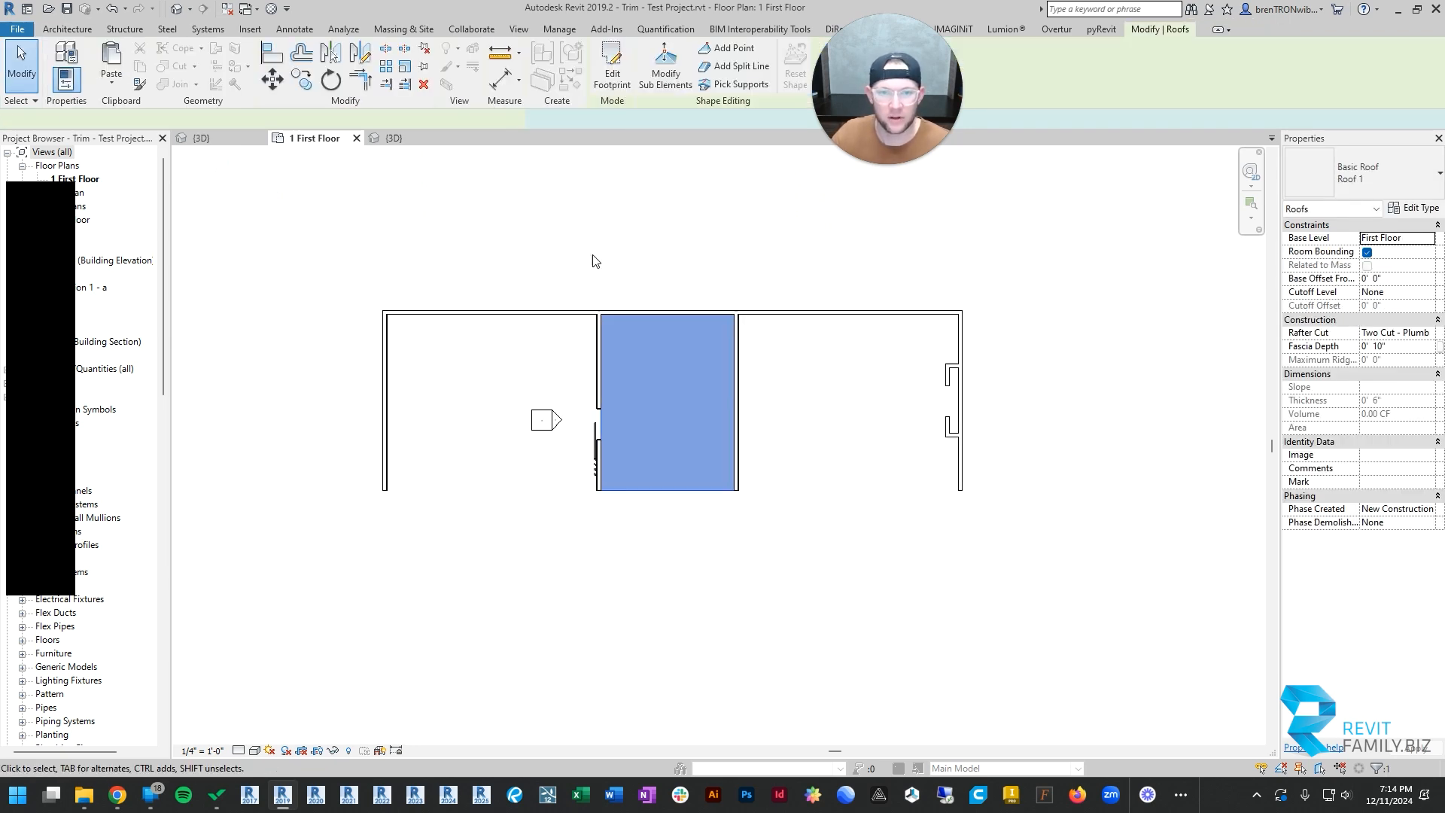
pyautogui.click(591, 265)
# Select the new flat roof in the 3D view and set its base offset to 9' 0"
pyautogui.hotkey('ctrl', 'Tab')
pyautogui.keyDown('shift'); pyautogui.moveTo(680, 463); pyautogui.dragTo(662, 453, button='middle'); pyautogui.keyUp('shift')
pyautogui.scroll(3, 656, 529)
pyautogui.click(656, 535)
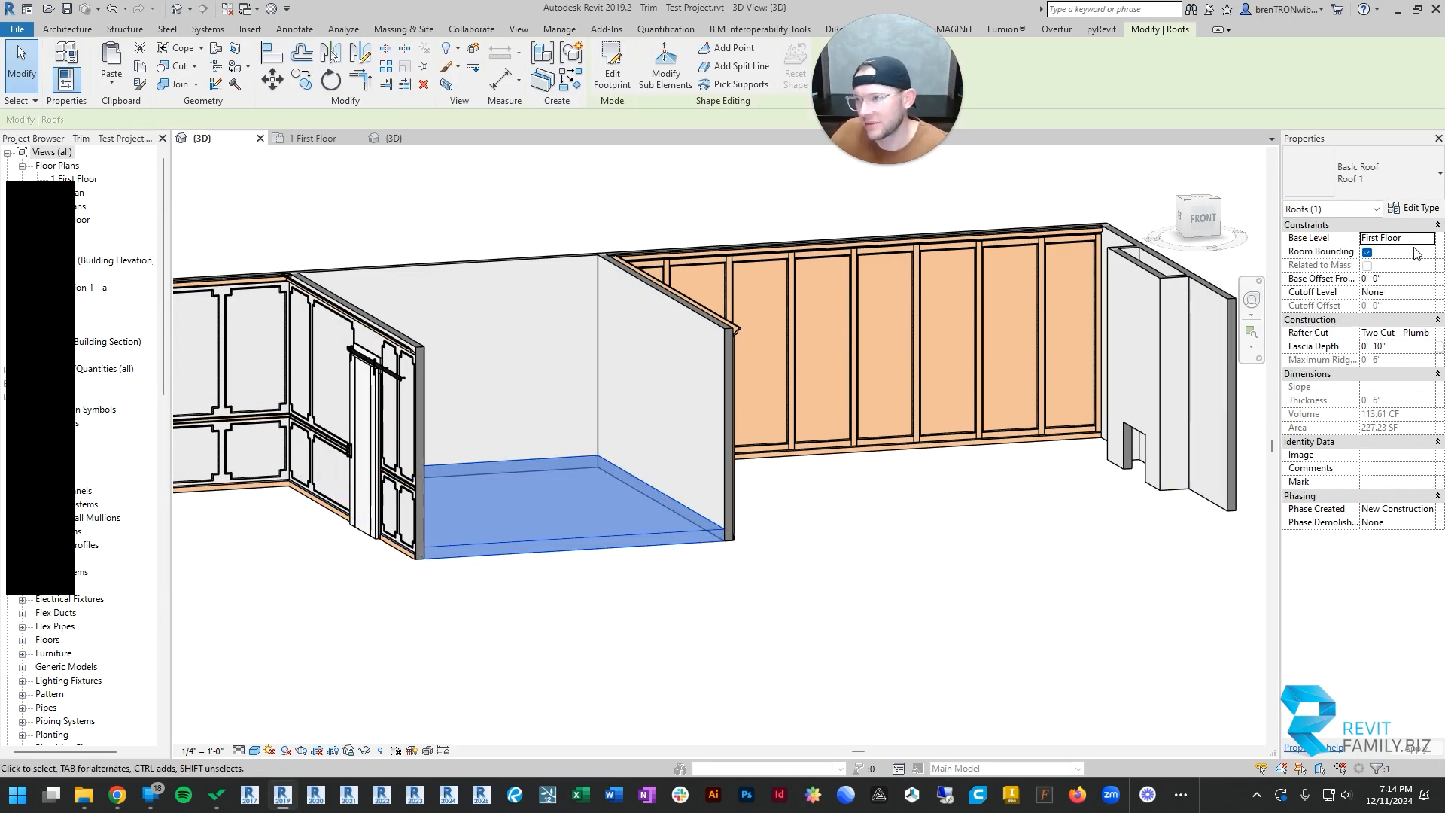
pyautogui.click(1396, 279)
pyautogui.write('9')
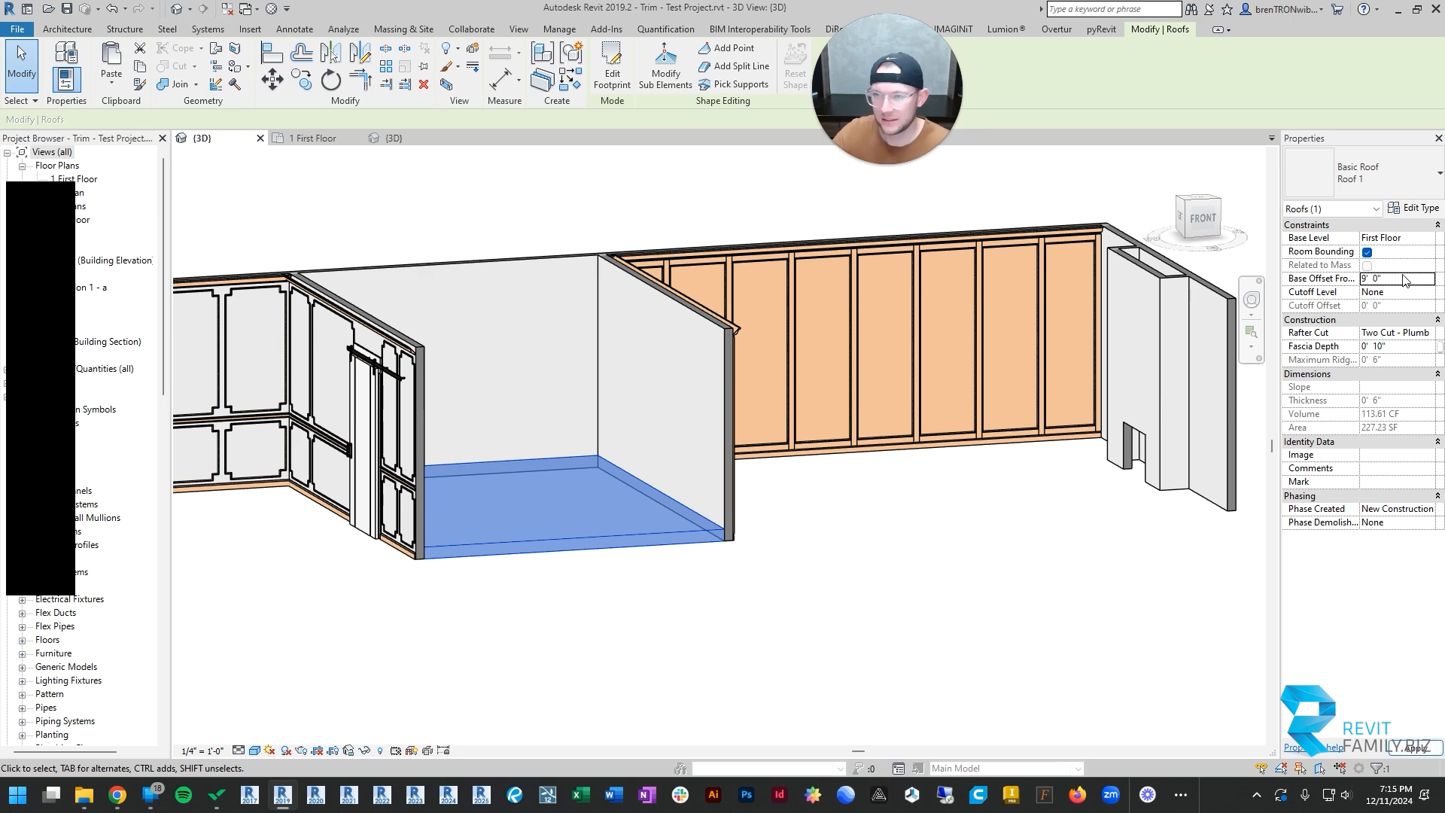
pyautogui.click(610, 603)
# Match the flat roof's type to the pasted Standard - Beams - AB sloped glazing
pyautogui.scroll(-3, 609, 602)
pyautogui.keyDown('shift'); pyautogui.moveTo(610, 603); pyautogui.dragTo(546, 406, button='middle'); pyautogui.keyUp('shift')
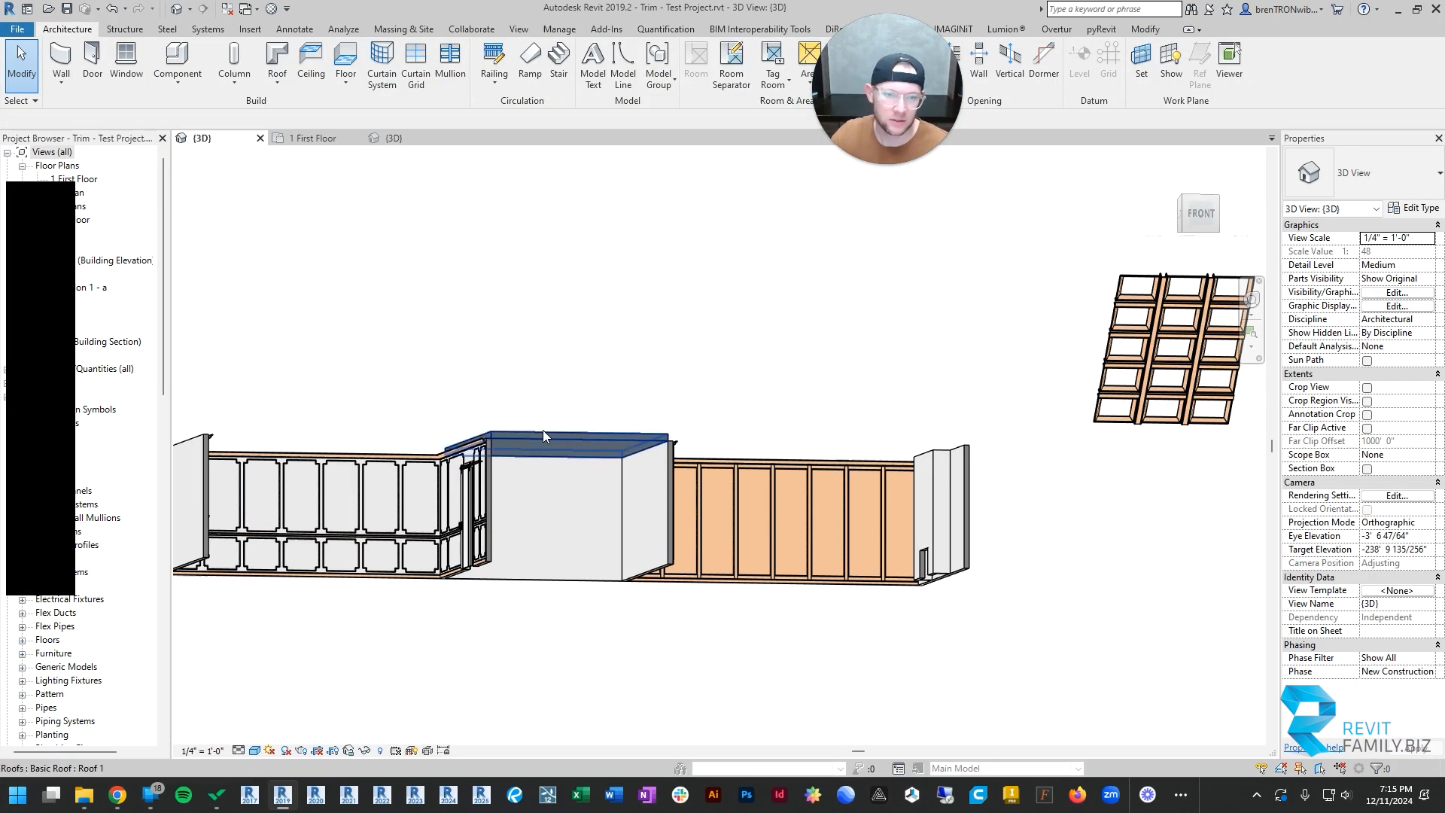
pyautogui.press('m')
pyautogui.press('a')
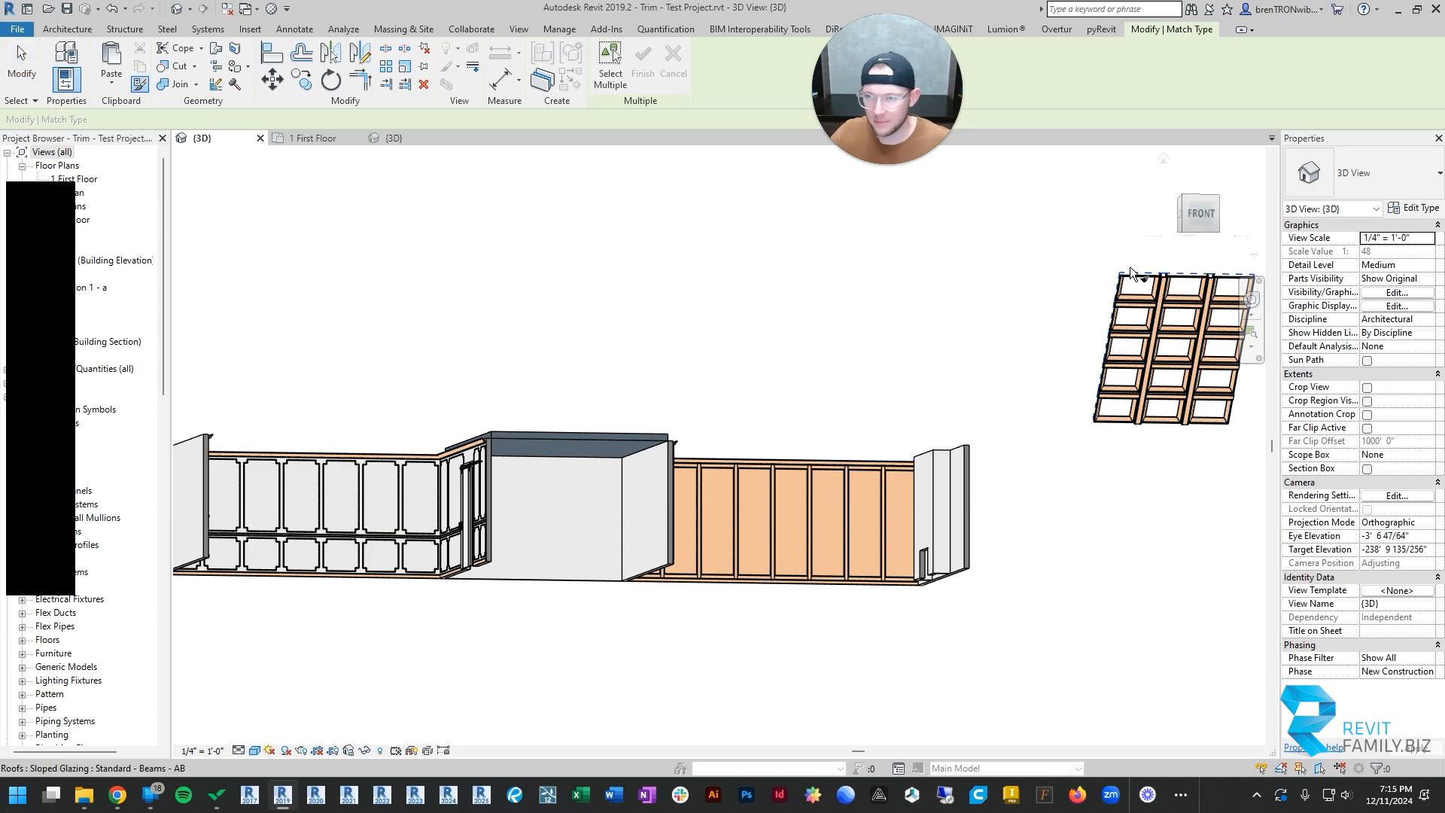
pyautogui.click(530, 426)
pyautogui.keyDown('shift'); pyautogui.moveTo(692, 365); pyautogui.dragTo(675, 459, button='middle'); pyautogui.keyUp('shift')
pyautogui.press('Escape')
pyautogui.press('Escape')
# Inspect from the front how the middle room's ceiling beams and crown meet the partition wall
pyautogui.scroll(3, 581, 556)
pyautogui.keyDown('shift'); pyautogui.moveTo(580, 566); pyautogui.dragTo(602, 464, button='middle'); pyautogui.keyUp('shift')
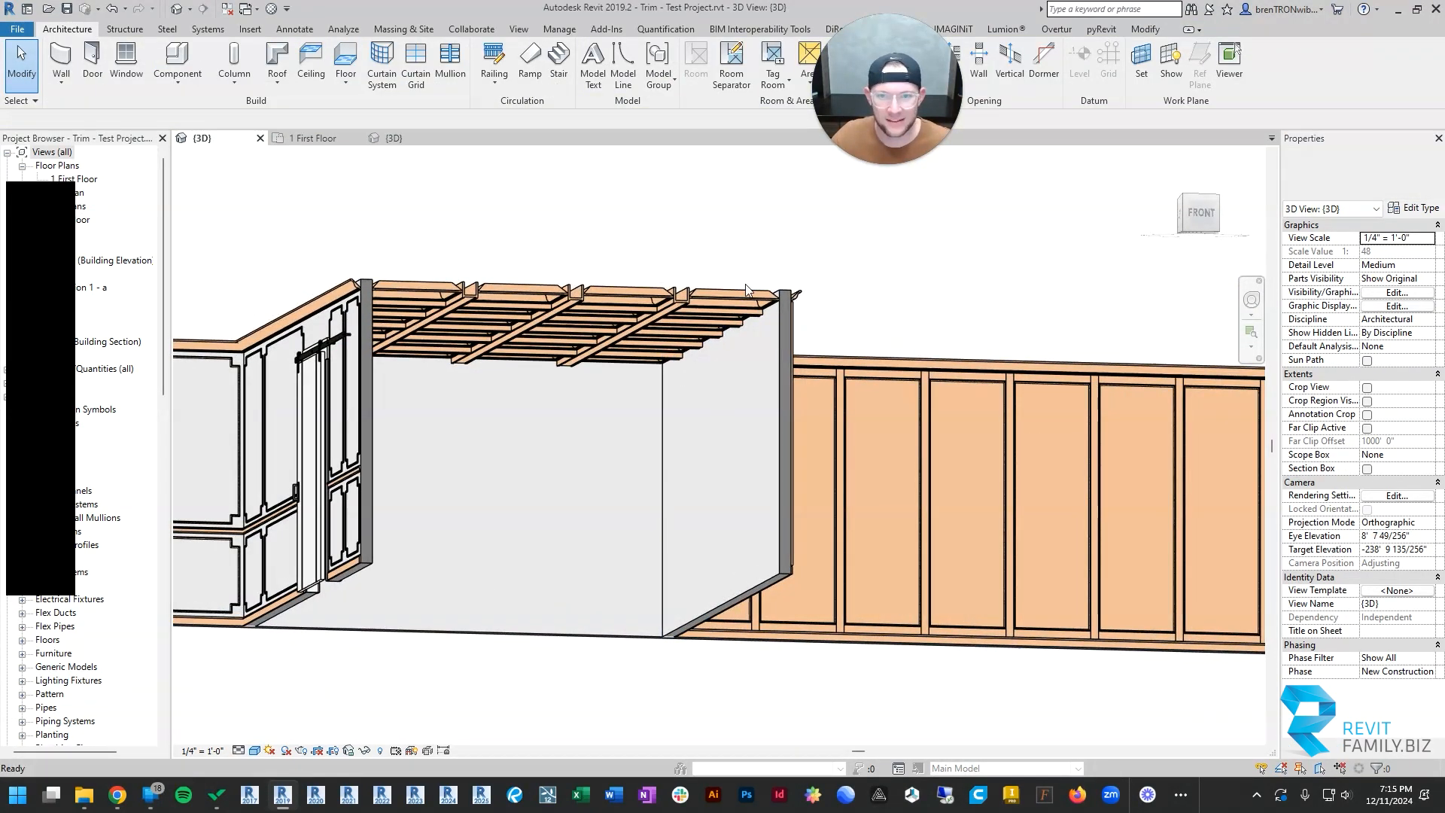
pyautogui.scroll(3, 786, 307)
pyautogui.click(785, 305)
pyautogui.keyDown('shift'); pyautogui.moveTo(785, 305); pyautogui.dragTo(827, 360, button='middle'); pyautogui.keyUp('shift')
pyautogui.scroll(5, 814, 349)
pyautogui.click(761, 256)
pyautogui.scroll(-9, 760, 259)
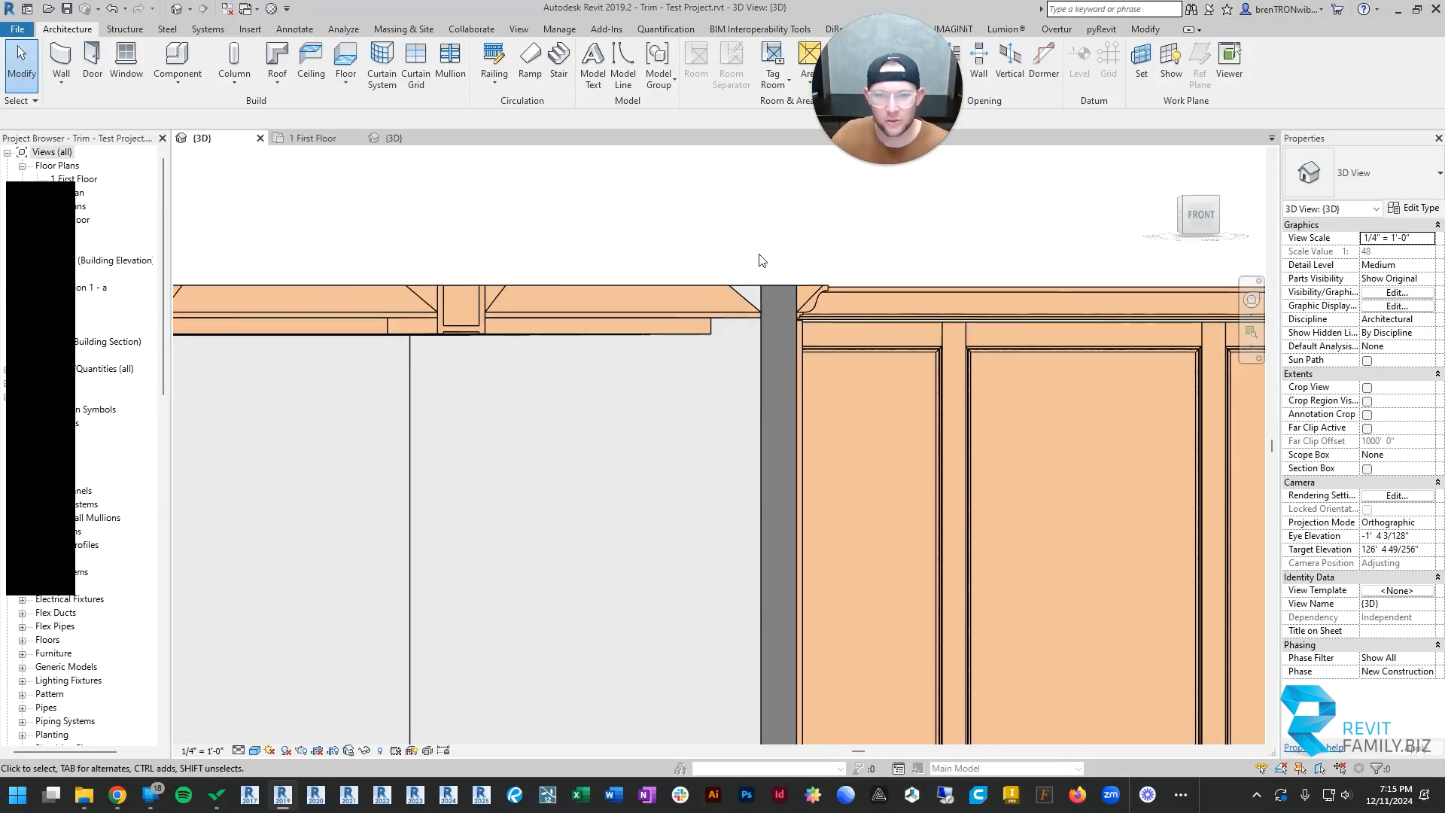
# Examine the middle room's beam ceiling layout from below and within the whole model
pyautogui.keyDown('shift'); pyautogui.moveTo(646, 319); pyautogui.dragTo(584, 208, button='middle'); pyautogui.keyUp('shift')
pyautogui.scroll(4, 588, 313)
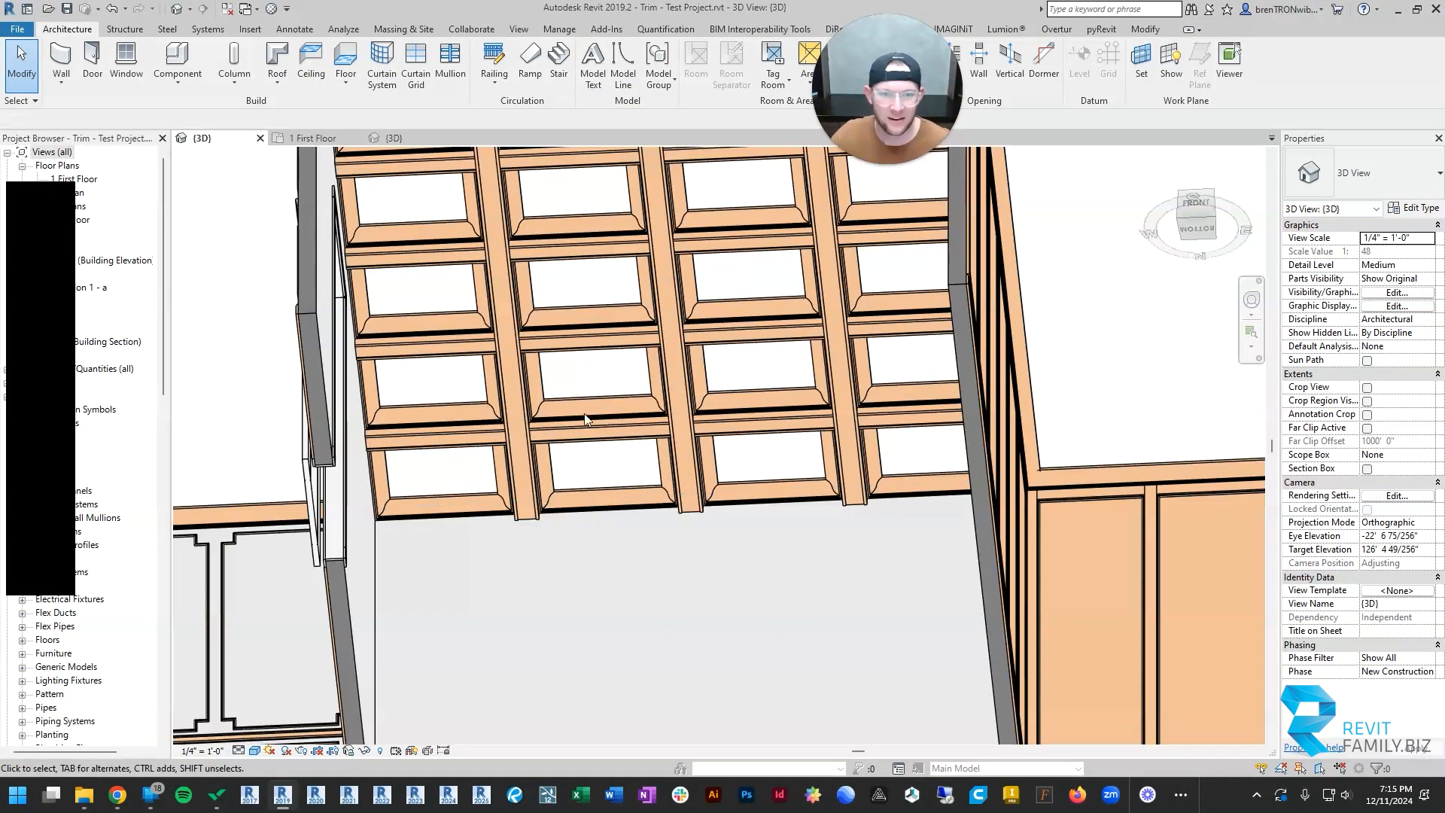
pyautogui.keyDown('shift'); pyautogui.moveTo(587, 419); pyautogui.dragTo(645, 478, button='middle'); pyautogui.keyUp('shift')
pyautogui.scroll(-3, 542, 396)
pyautogui.scroll(-4, 632, 410)
pyautogui.keyDown('shift'); pyautogui.moveTo(613, 410); pyautogui.dragTo(584, 570, button='middle'); pyautogui.keyUp('shift')
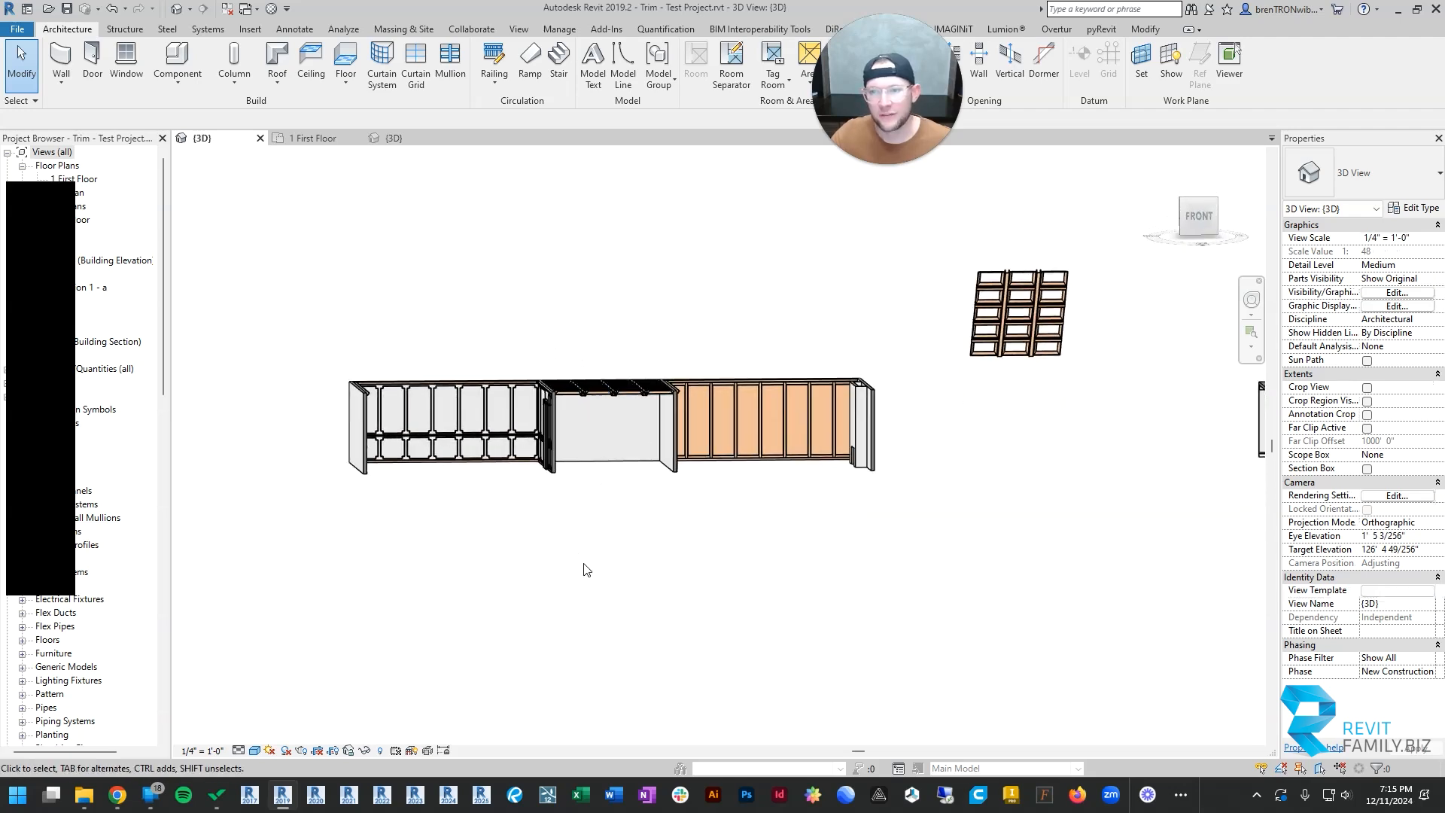
# Set the Grid 1 spacing of the pasted Beams - AB sloped glazing's type to 4' 0" and apply it
pyautogui.moveTo(1024, 281); pyautogui.dragTo(821, 390, button='middle')
pyautogui.scroll(1, 822, 390)
pyautogui.scroll(3, 822, 390)
pyautogui.click(826, 364)
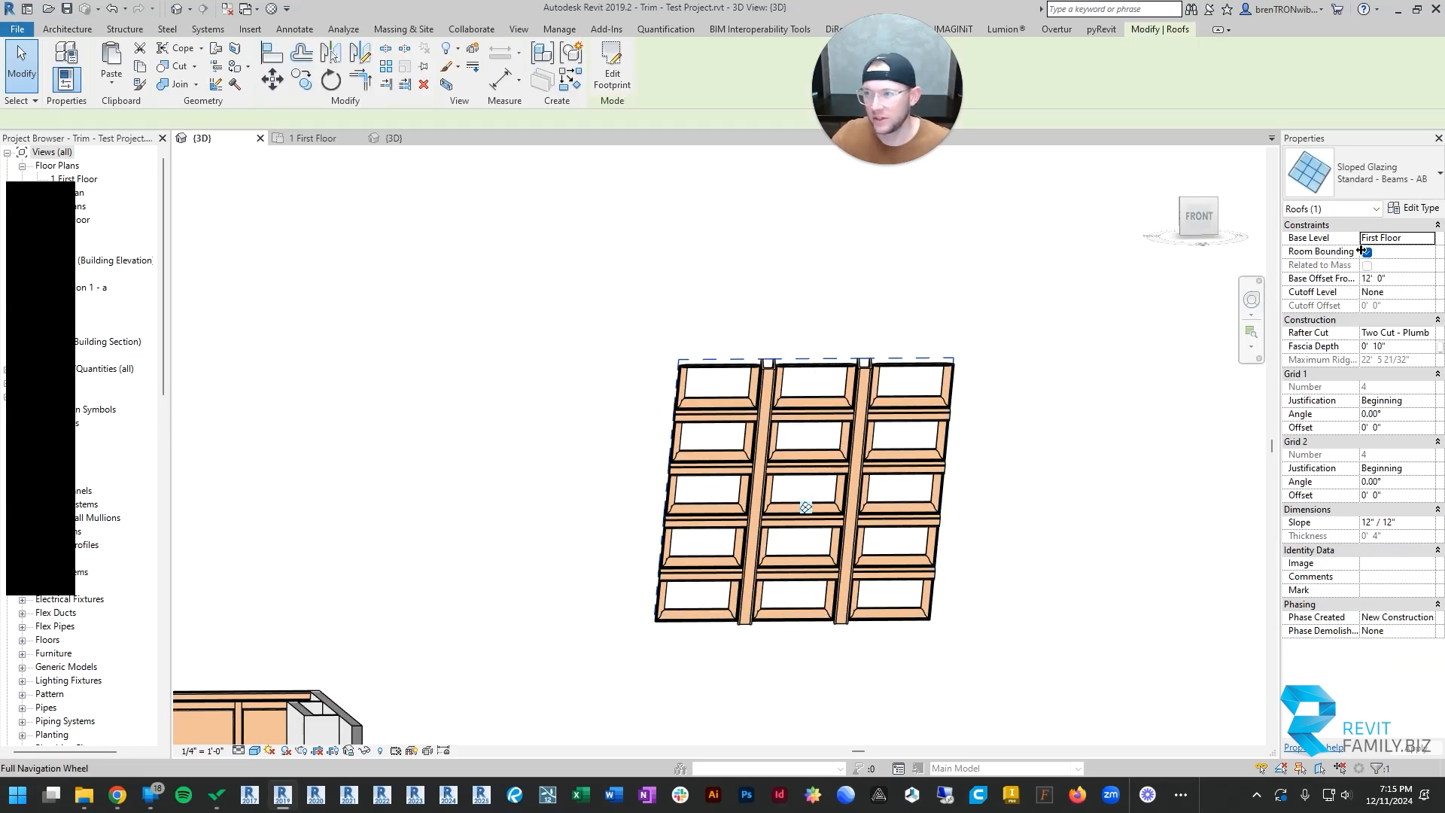
pyautogui.click(1417, 208)
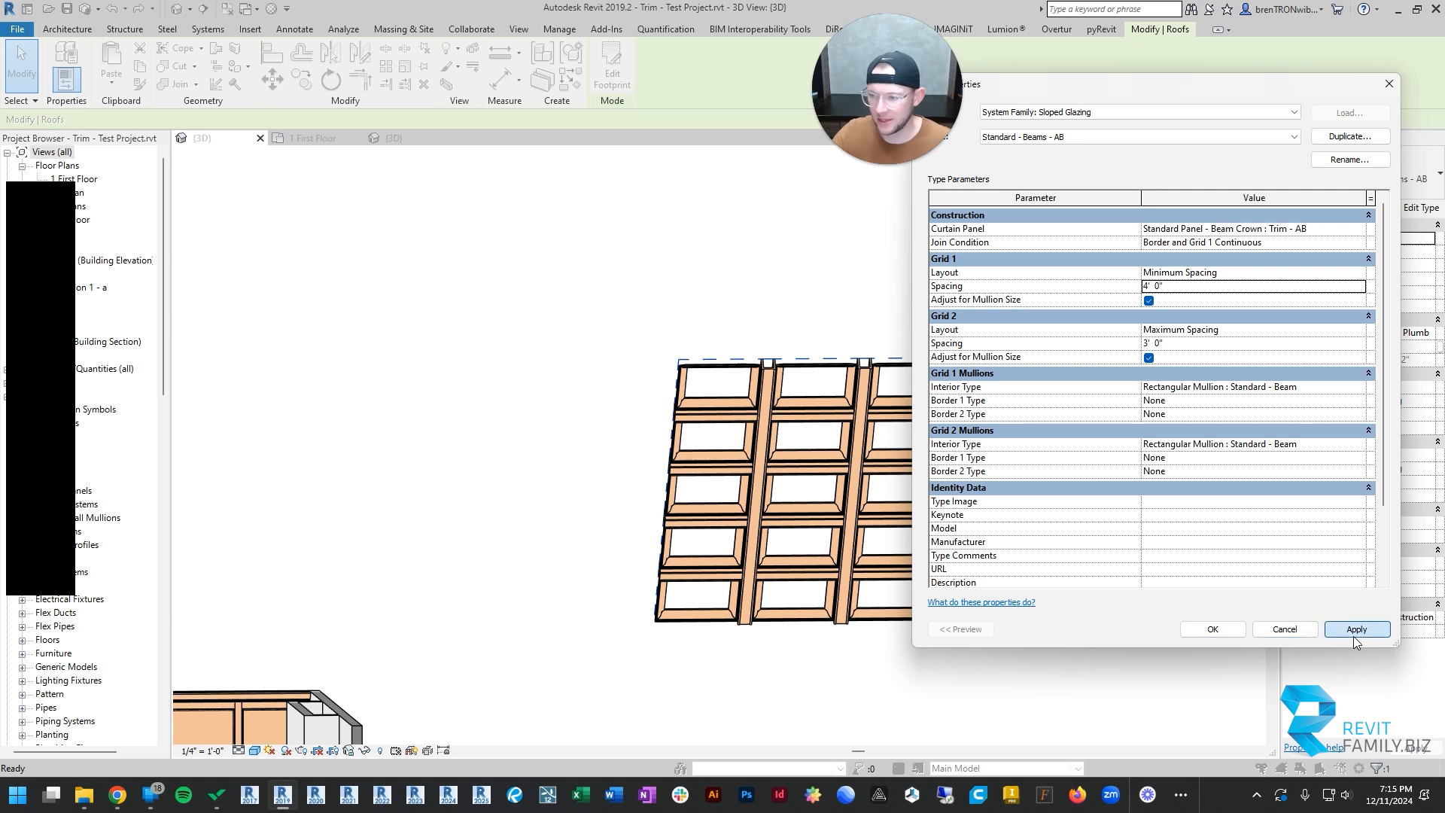
pyautogui.click(1355, 632)
pyautogui.moveTo(1236, 83); pyautogui.dragTo(1413, 91)
# Set the Beams - AB type's Grid 1 spacing to 3' 0" and its Grid 2 spacing to 5' 0"
pyautogui.click(1362, 295)
pyautogui.write('2\' 0"')
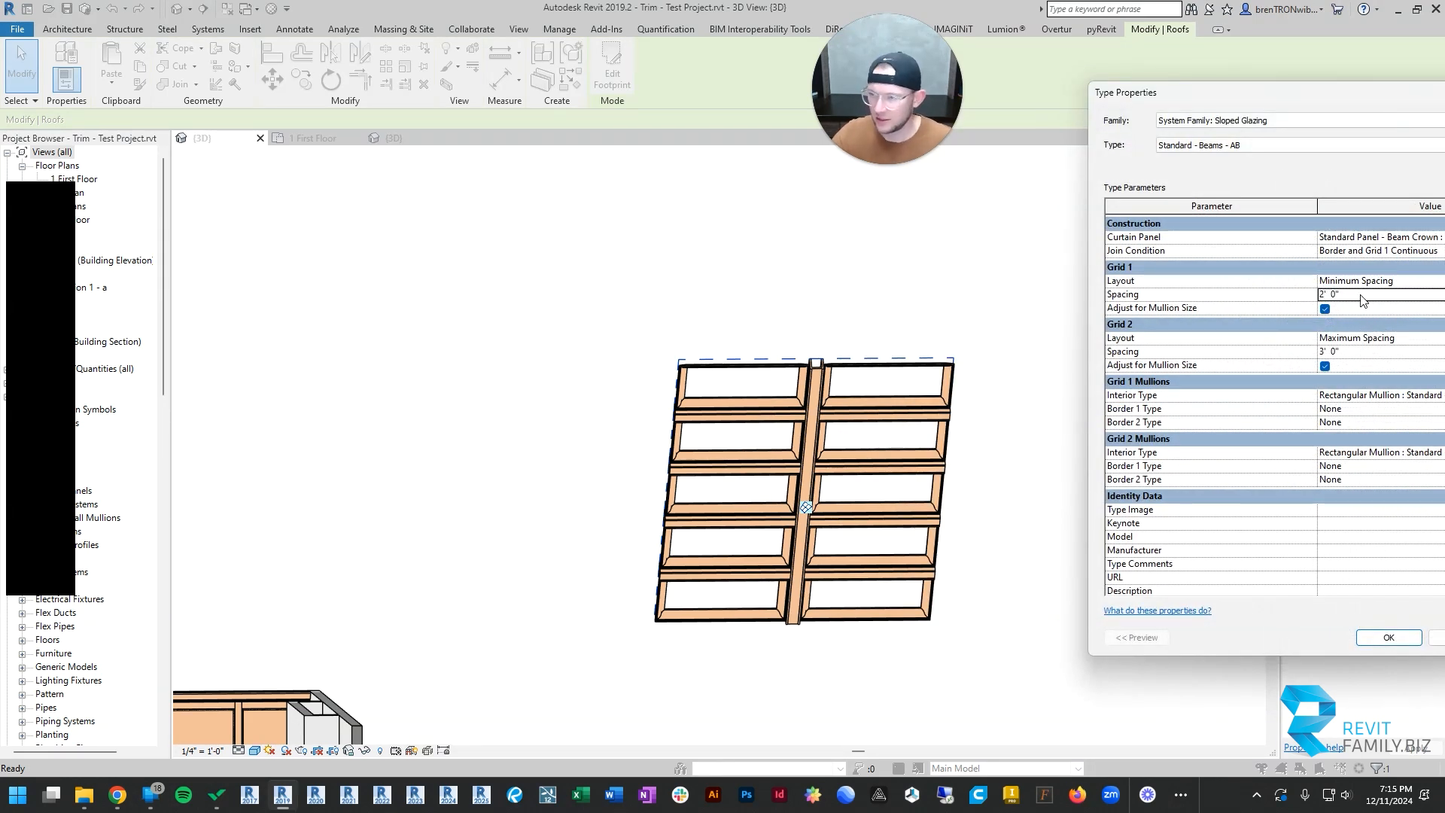
pyautogui.click(1353, 298)
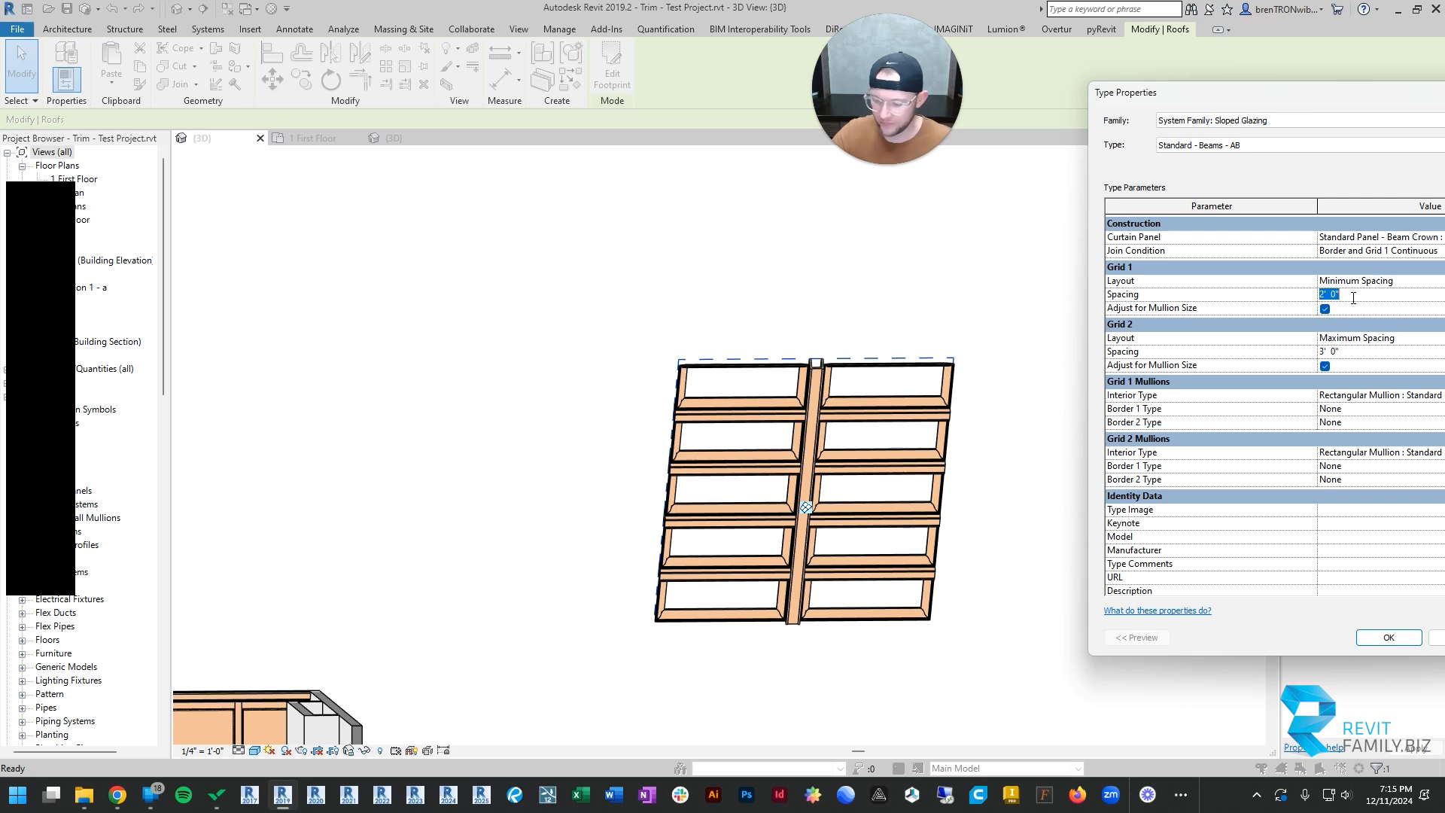
pyautogui.write('3\' 0"')
pyautogui.click(1373, 353)
pyautogui.write('5\' 0"')
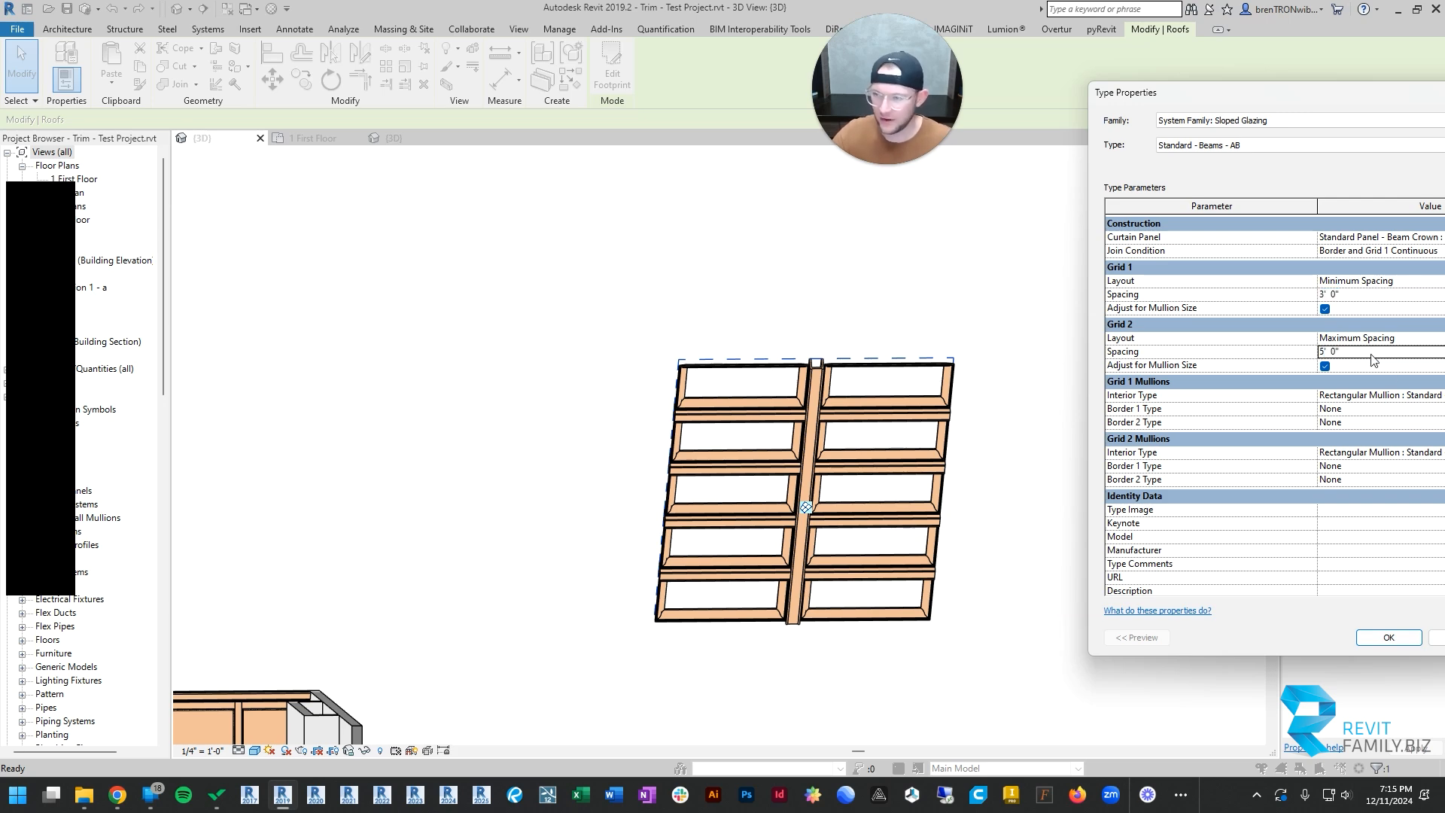
pyautogui.click(1368, 639)
pyautogui.click(978, 482)
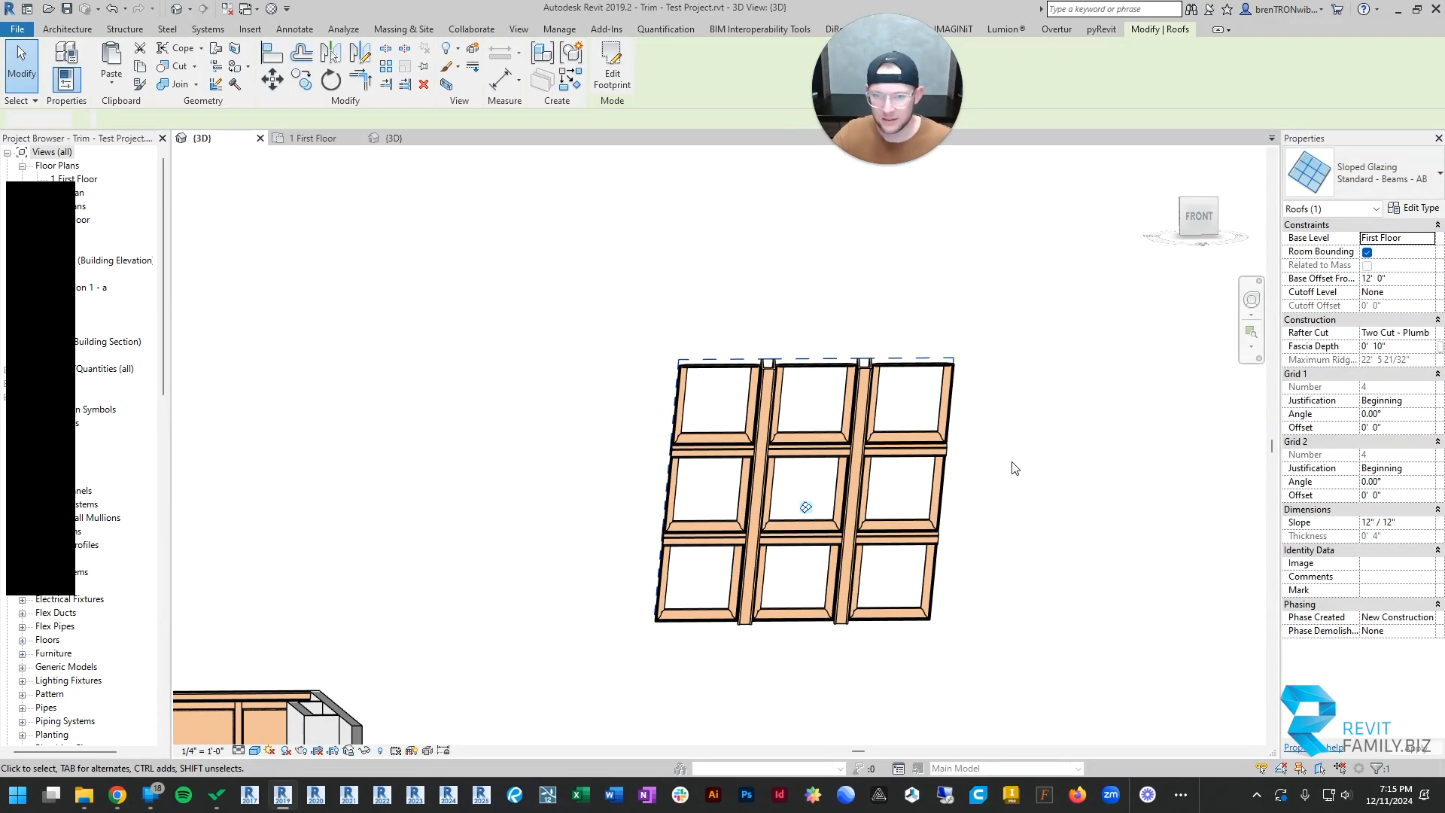
# Set the curtain panel of the Beams - AB sloped glazing type to None
pyautogui.keyDown('shift'); pyautogui.moveTo(1009, 468); pyautogui.dragTo(777, 472, button='middle'); pyautogui.keyUp('shift')
pyautogui.scroll(3, 883, 452)
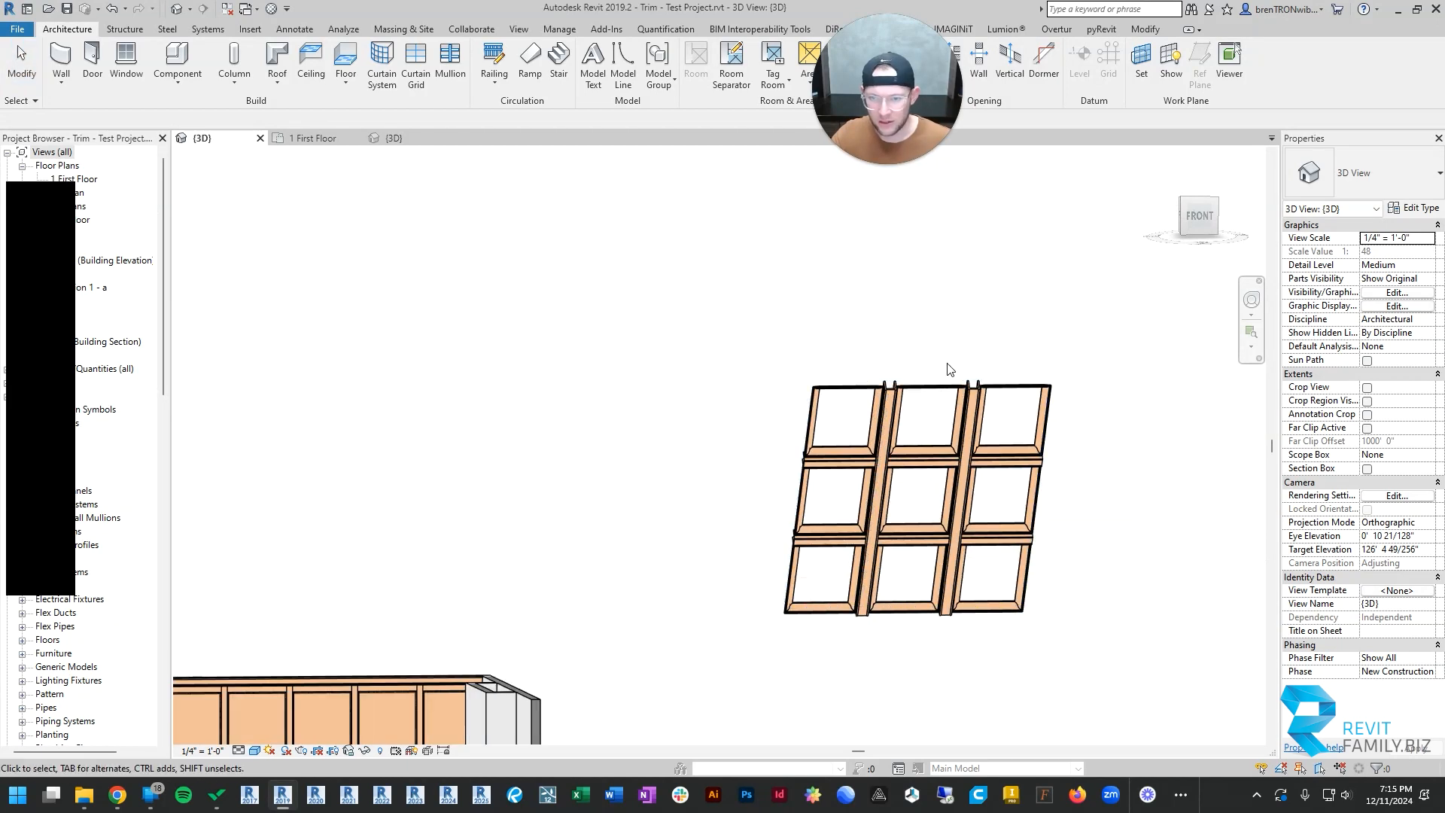
pyautogui.click(943, 386)
pyautogui.click(1412, 208)
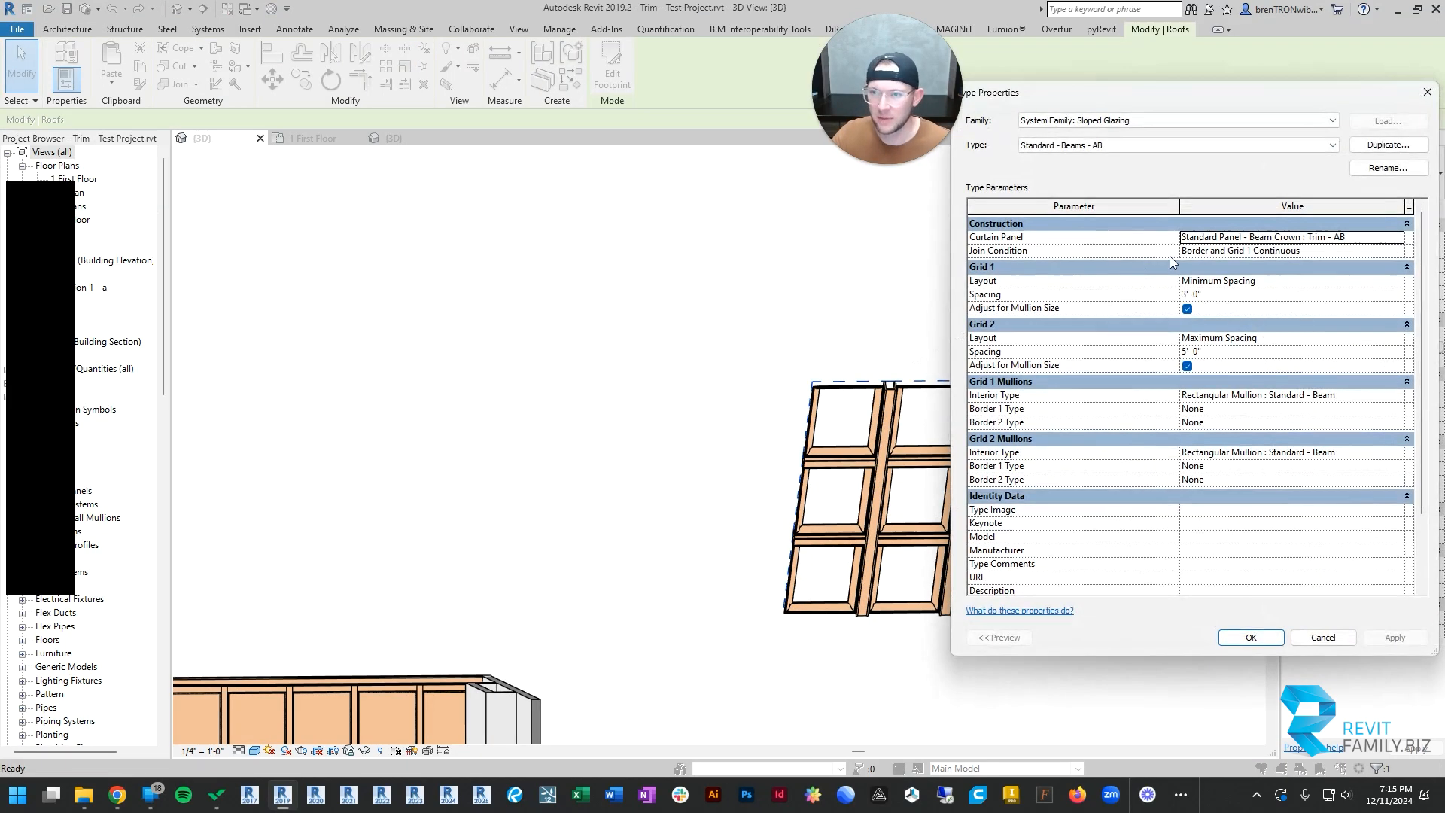
pyautogui.click(1381, 237)
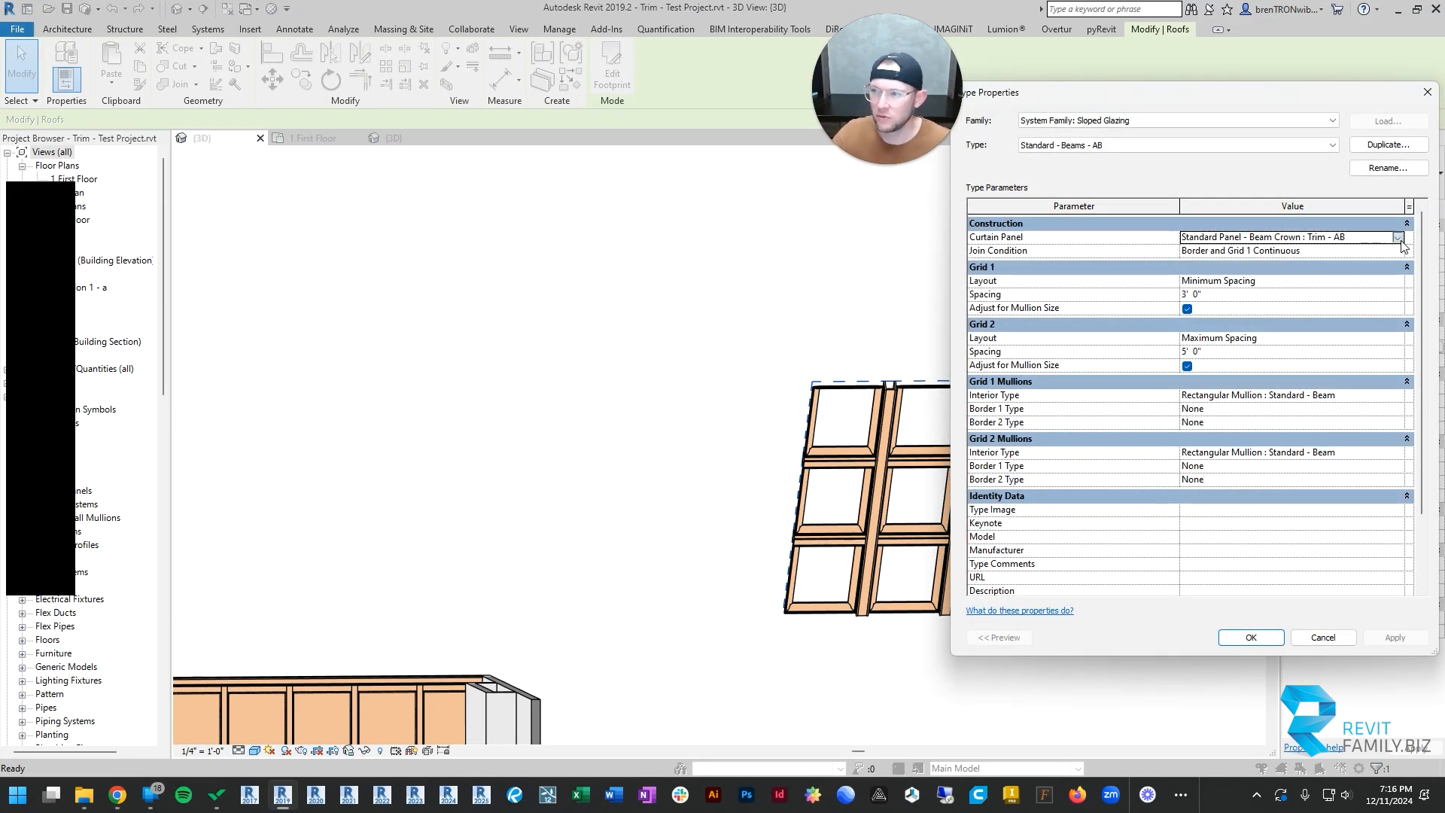
pyautogui.click(1397, 237)
pyautogui.scroll(5, 1048, 253)
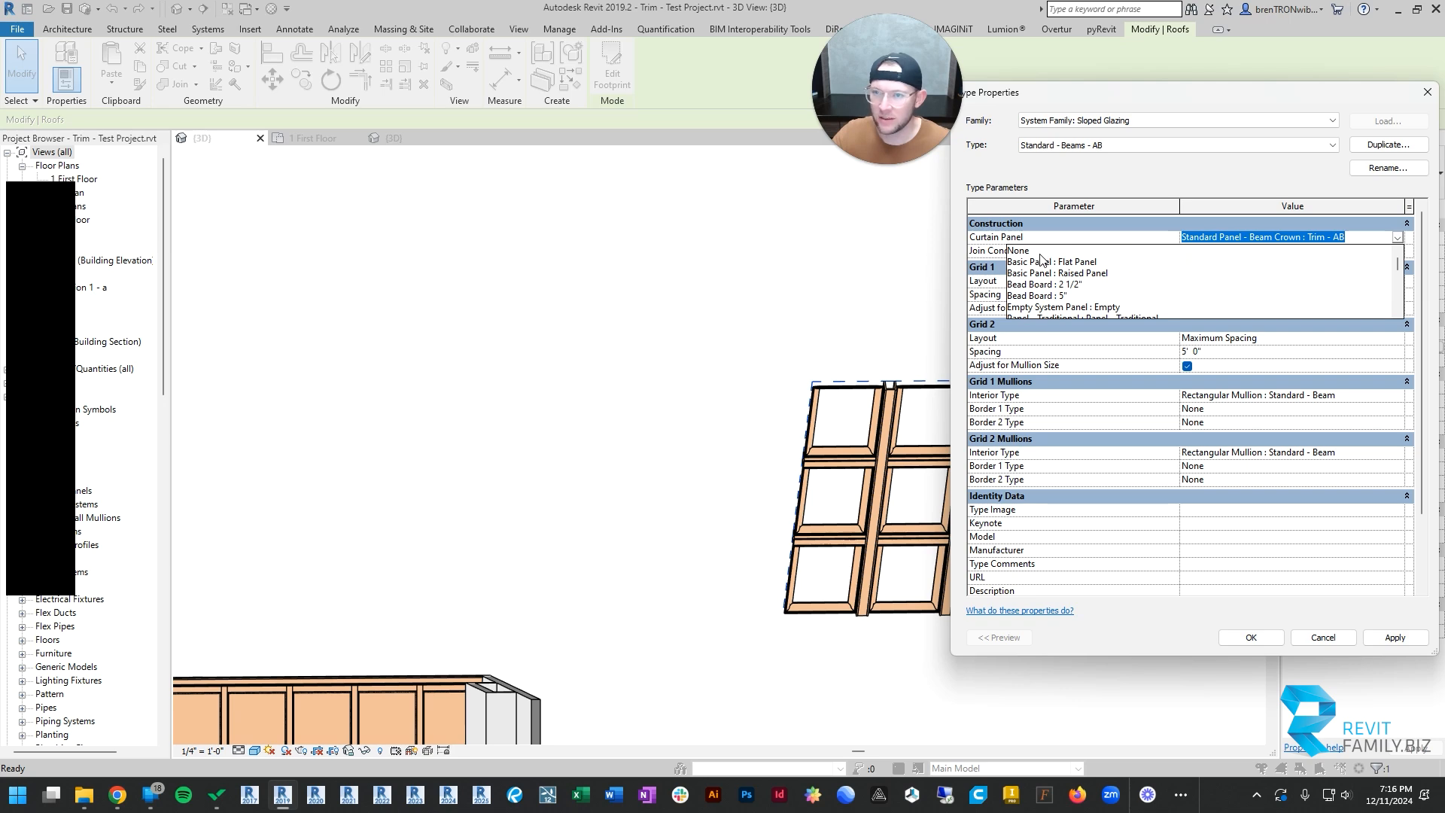
pyautogui.click(1033, 253)
pyautogui.click(1250, 638)
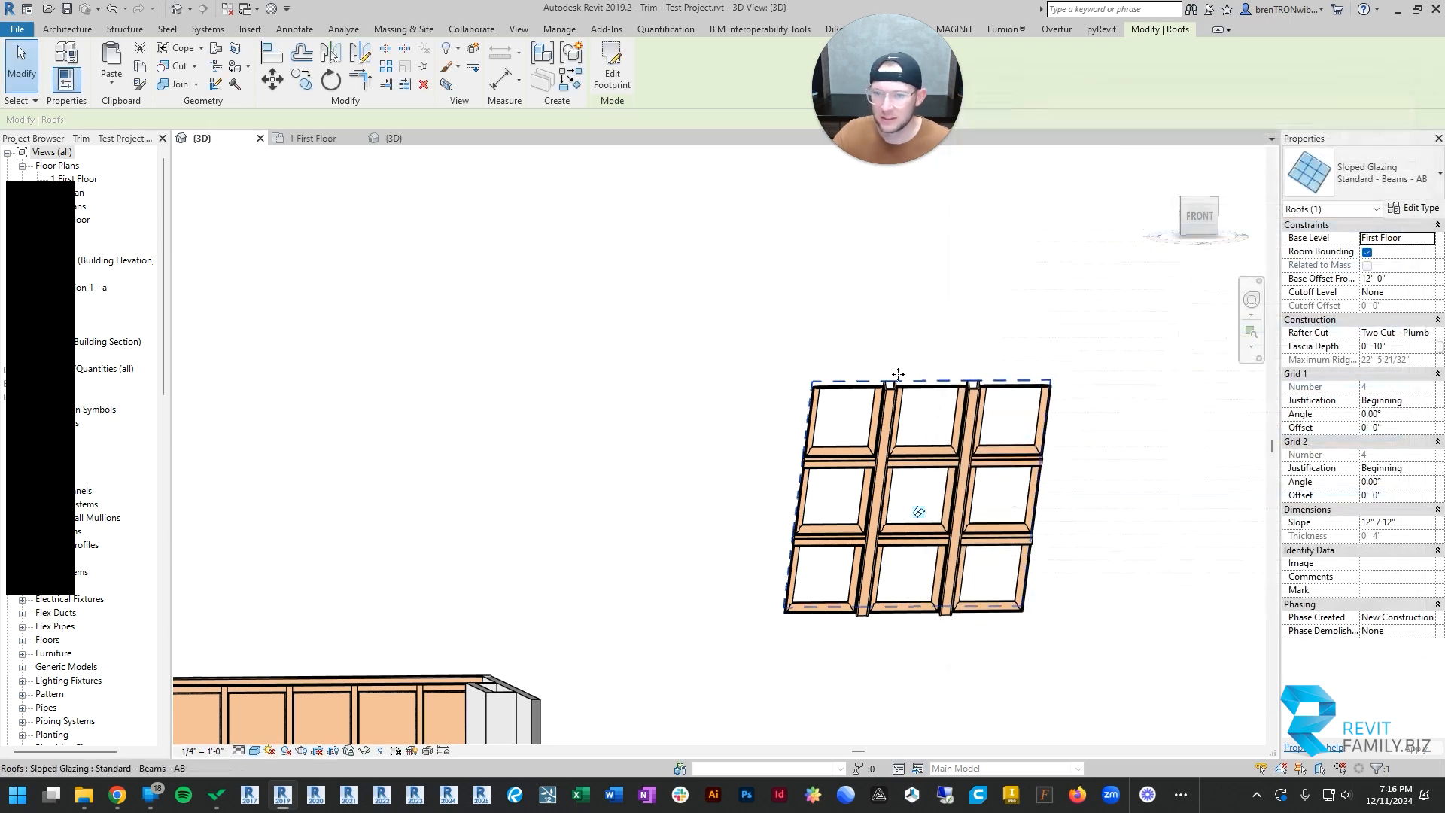
# Set the curtain panel of the Beams - AB sloped glazing type to Empty System Panel : Empty
pyautogui.click(824, 325)
pyautogui.click(851, 398)
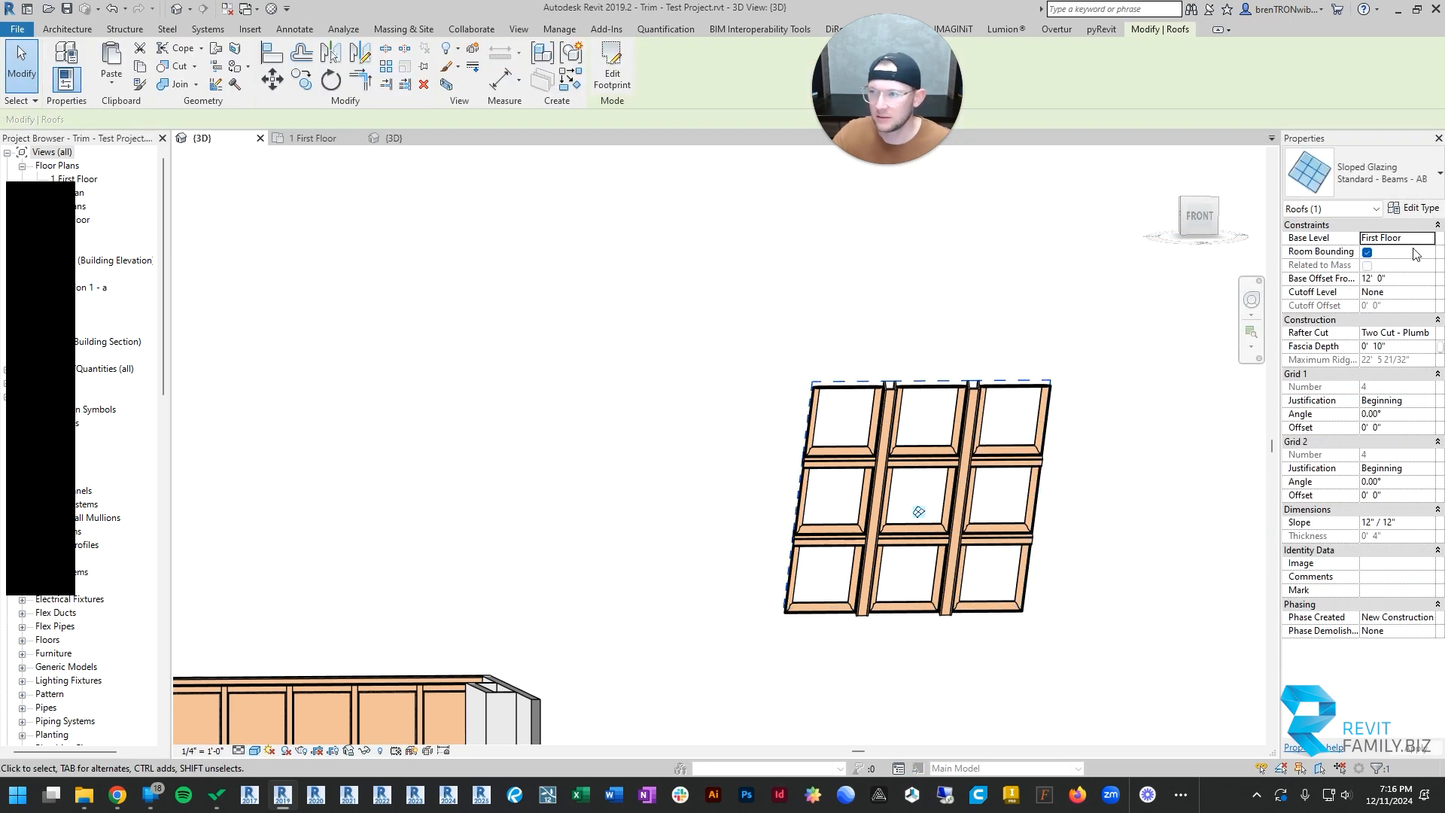
pyautogui.click(1413, 207)
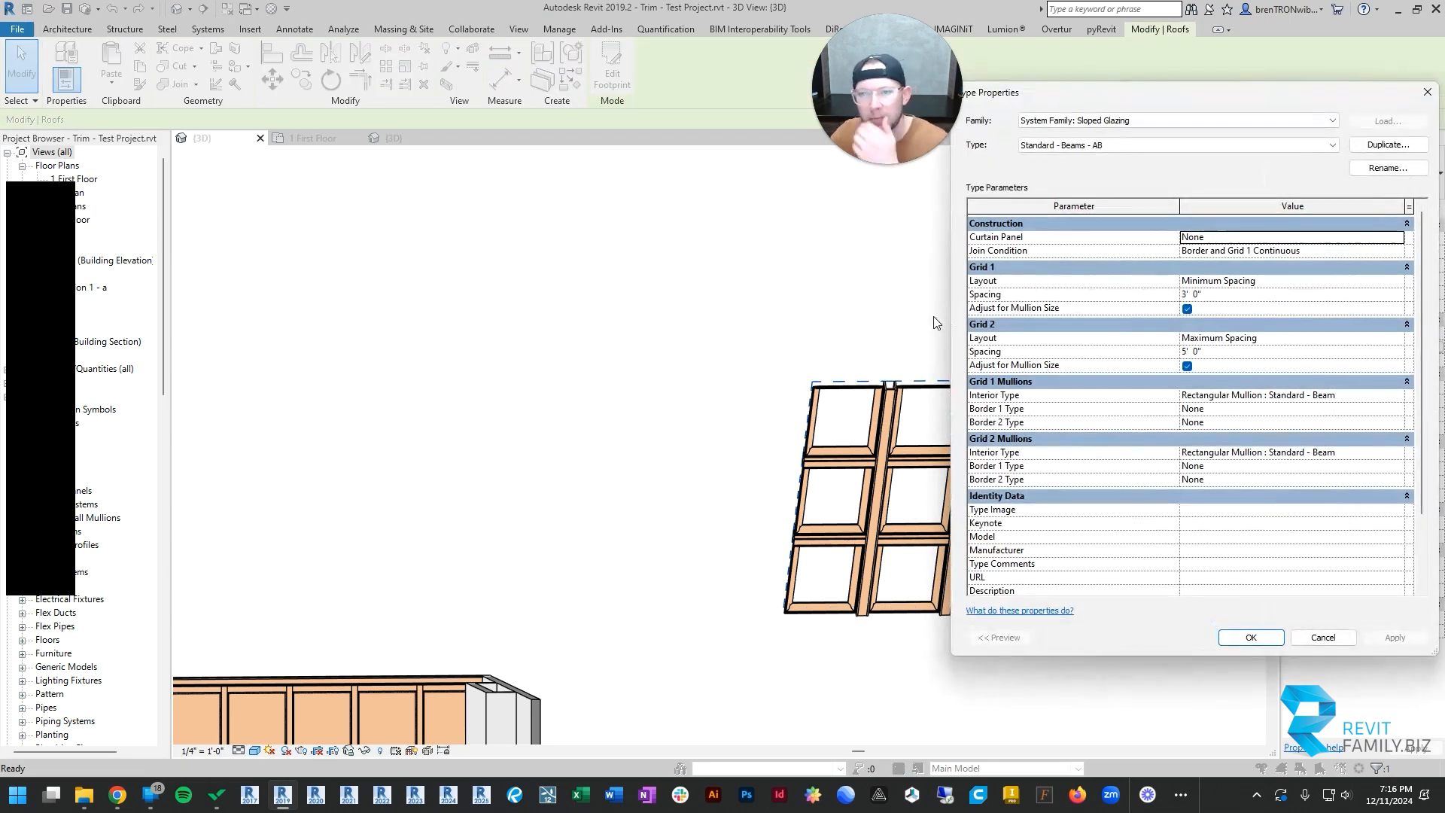
pyautogui.click(1289, 238)
pyautogui.click(1397, 238)
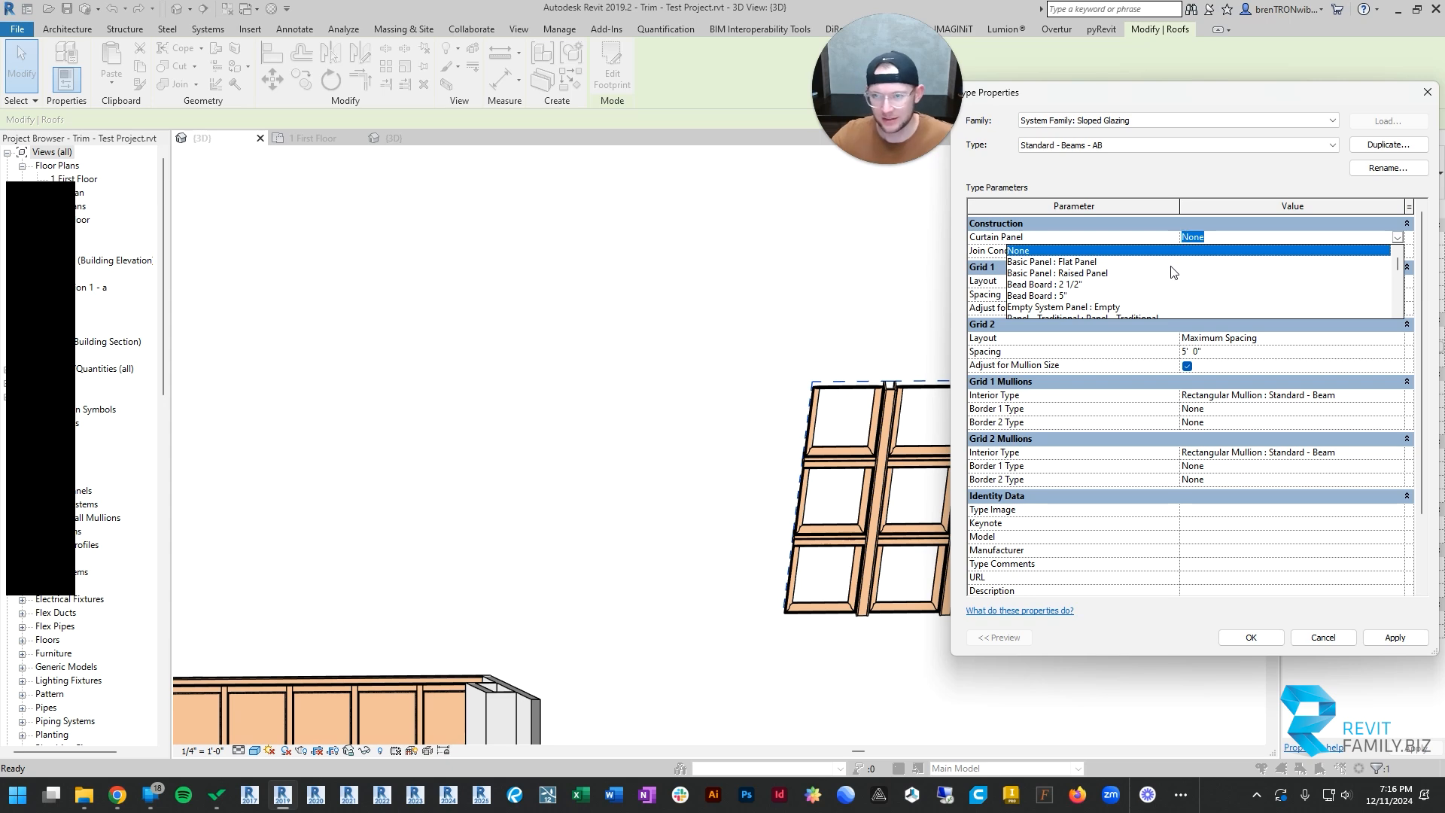
pyautogui.scroll(-1, 1171, 272)
pyautogui.click(1041, 273)
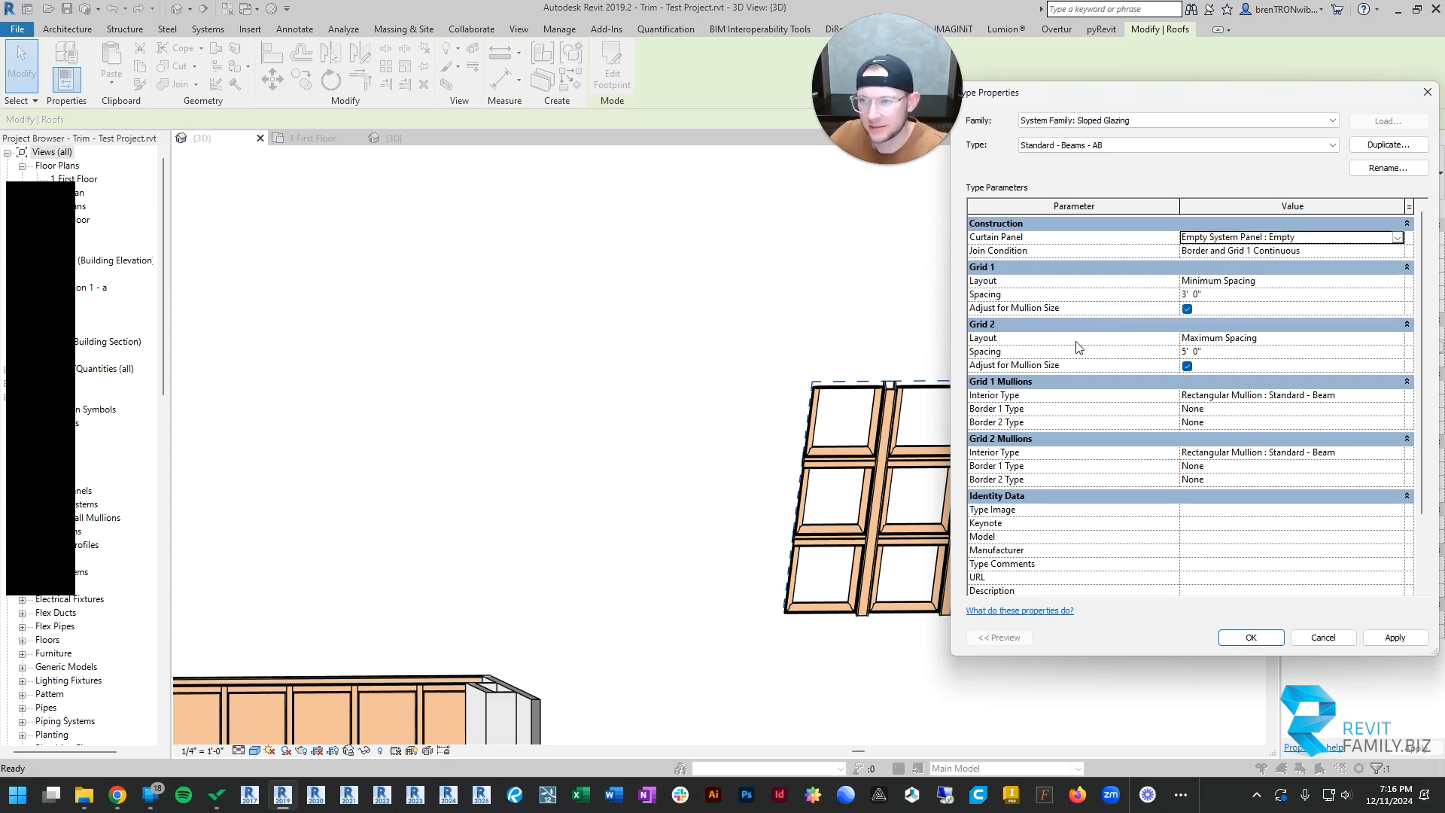
pyautogui.click(1251, 638)
# Examine the freestanding sloped glazing's beam mullions and their intersections up close and as a whole
pyautogui.click(670, 426)
pyautogui.moveTo(670, 426)
pyautogui.keyDown('shift'); pyautogui.mouseDown(button='middle')
pyautogui.moveTo(742, 526)
pyautogui.moveTo(776, 380)
pyautogui.moveTo(610, 392)
pyautogui.moveTo(670, 442)
pyautogui.moveTo(690, 414)
pyautogui.mouseUp(button='middle'); pyautogui.keyUp('shift')
pyautogui.click(777, 376)
pyautogui.scroll(-2, 774, 377)
pyautogui.scroll(5, 690, 414)
pyautogui.moveTo(690, 414)
pyautogui.mouseDown(button='middle')
pyautogui.moveTo(567, 391)
pyautogui.moveTo(484, 329)
pyautogui.moveTo(703, 429)
pyautogui.mouseUp(button='middle')
pyautogui.scroll(2, 703, 429)
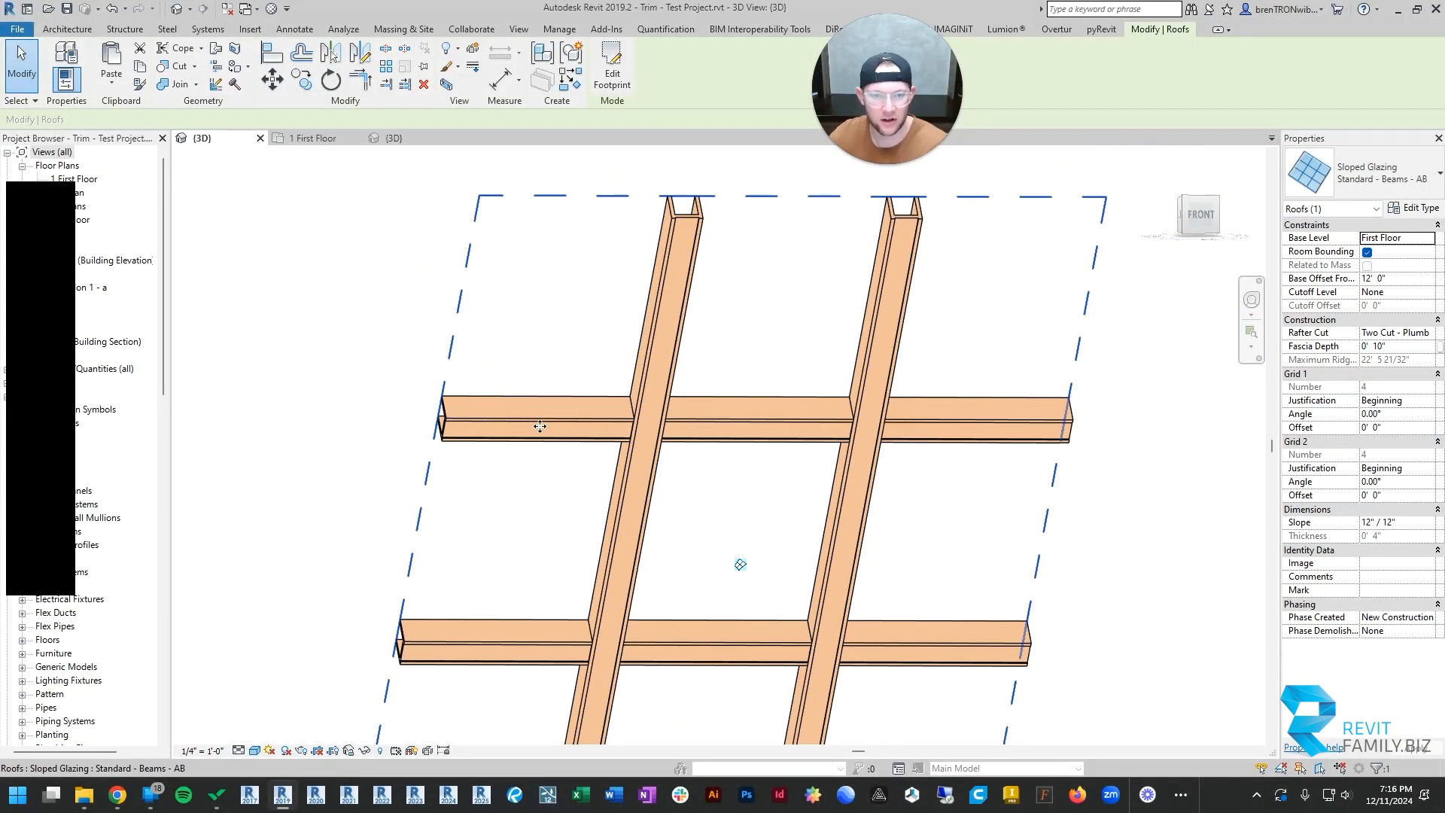
pyautogui.click(594, 422)
pyautogui.scroll(4, 595, 421)
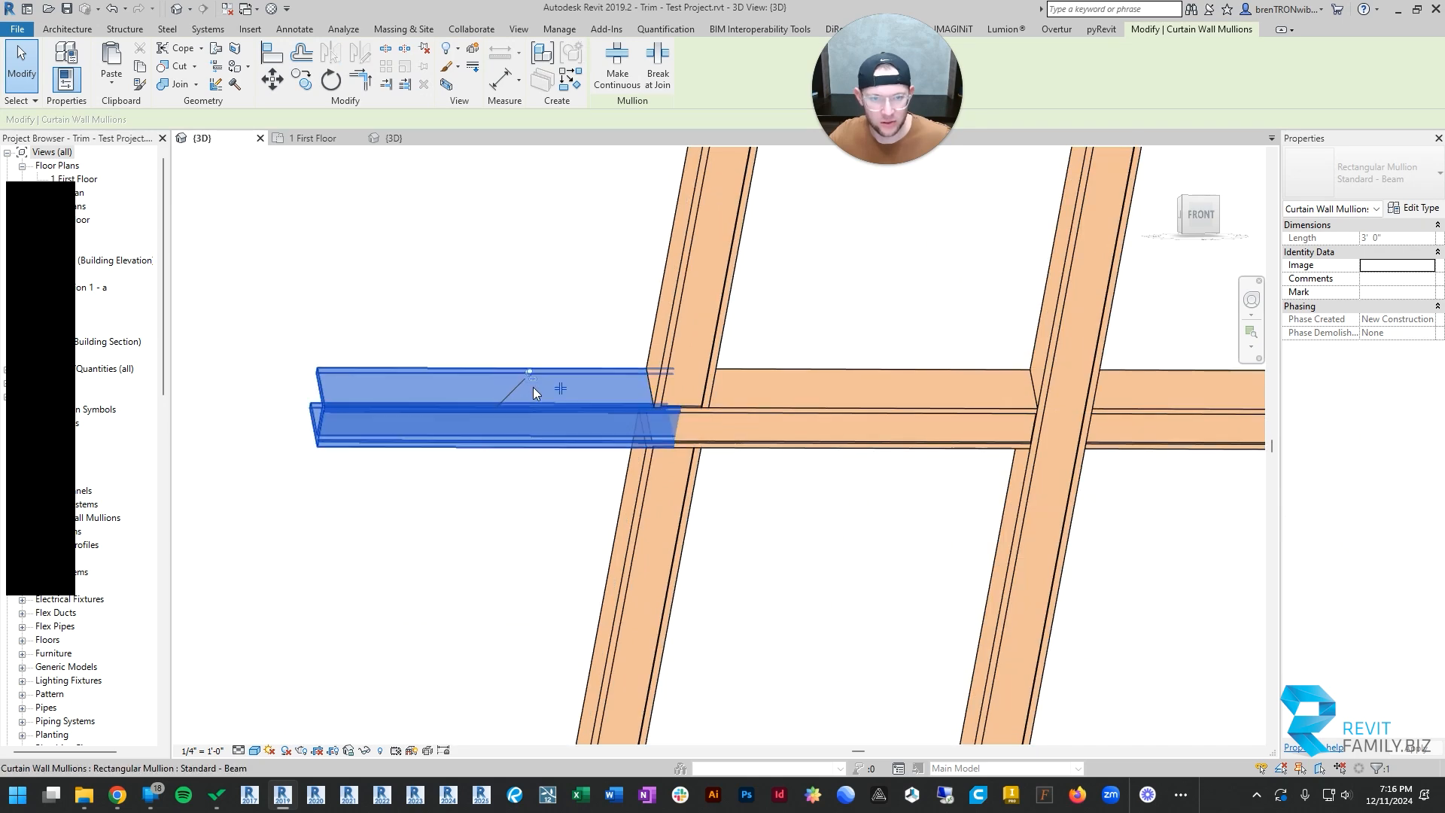
pyautogui.scroll(-4, 533, 387)
pyautogui.click(846, 376)
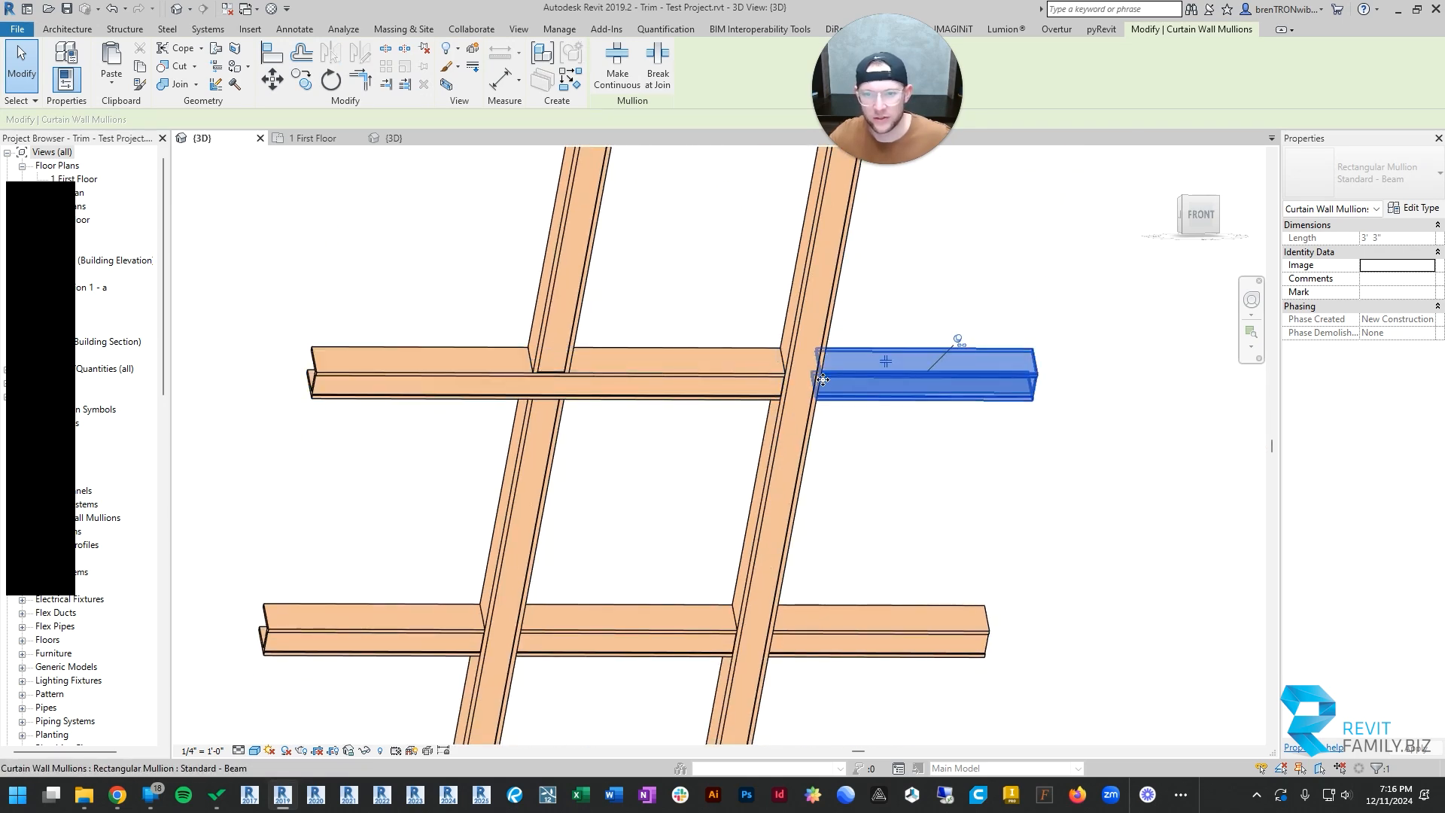
pyautogui.click(884, 362)
pyautogui.click(858, 484)
pyautogui.scroll(-1, 877, 519)
pyautogui.moveTo(877, 519); pyautogui.dragTo(845, 445, button='middle')
pyautogui.scroll(-2, 582, 371)
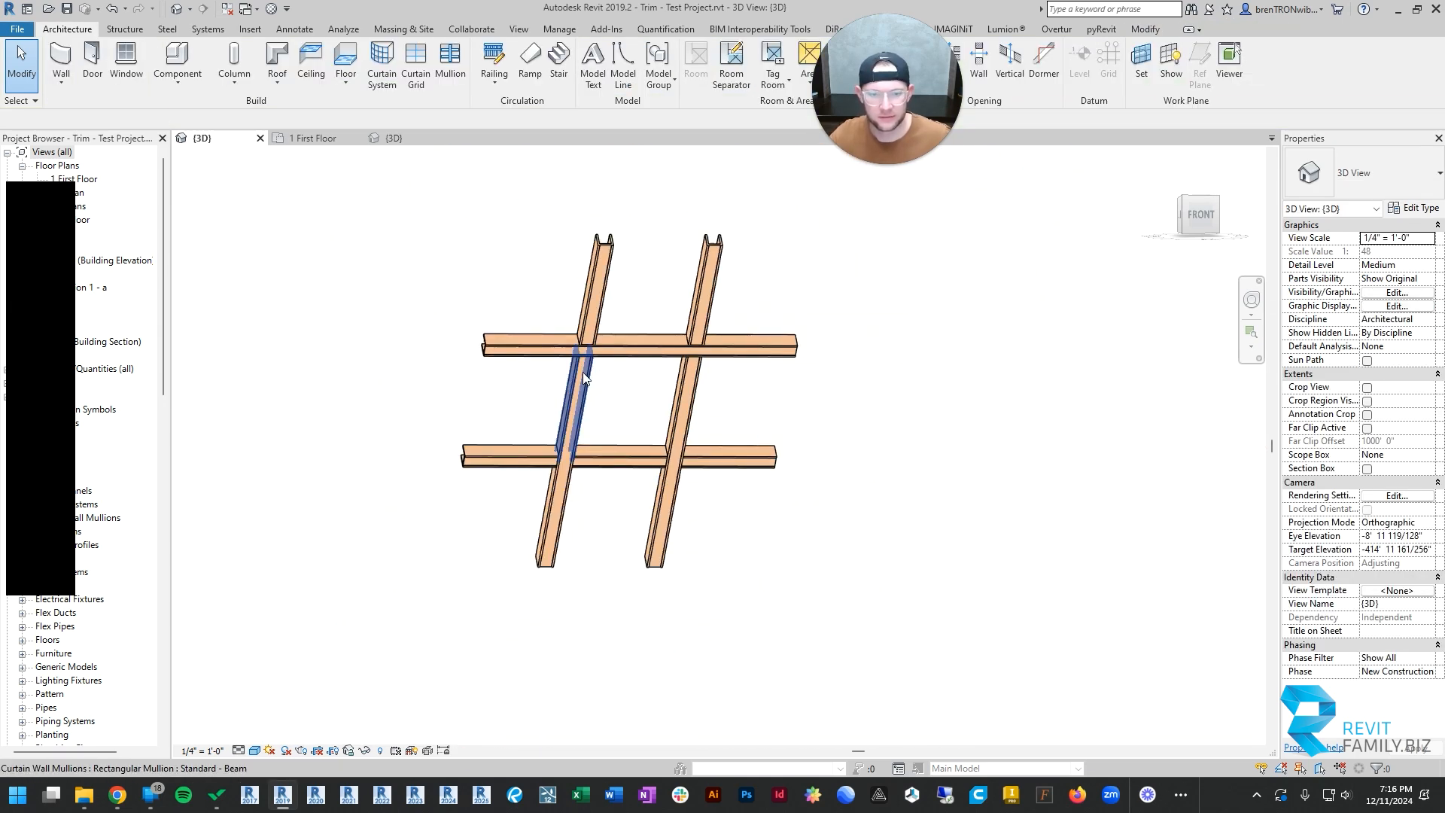
# Open the footprint sketch of the middle room's beam ceiling for editing
pyautogui.scroll(-2, 583, 372)
pyautogui.keyDown('shift'); pyautogui.moveTo(582, 371); pyautogui.dragTo(723, 436, button='middle'); pyautogui.keyUp('shift')
pyautogui.scroll(-4, 723, 437)
pyautogui.keyDown('shift'); pyautogui.moveTo(731, 543); pyautogui.dragTo(620, 561, button='middle'); pyautogui.keyUp('shift')
pyautogui.scroll(2, 620, 561)
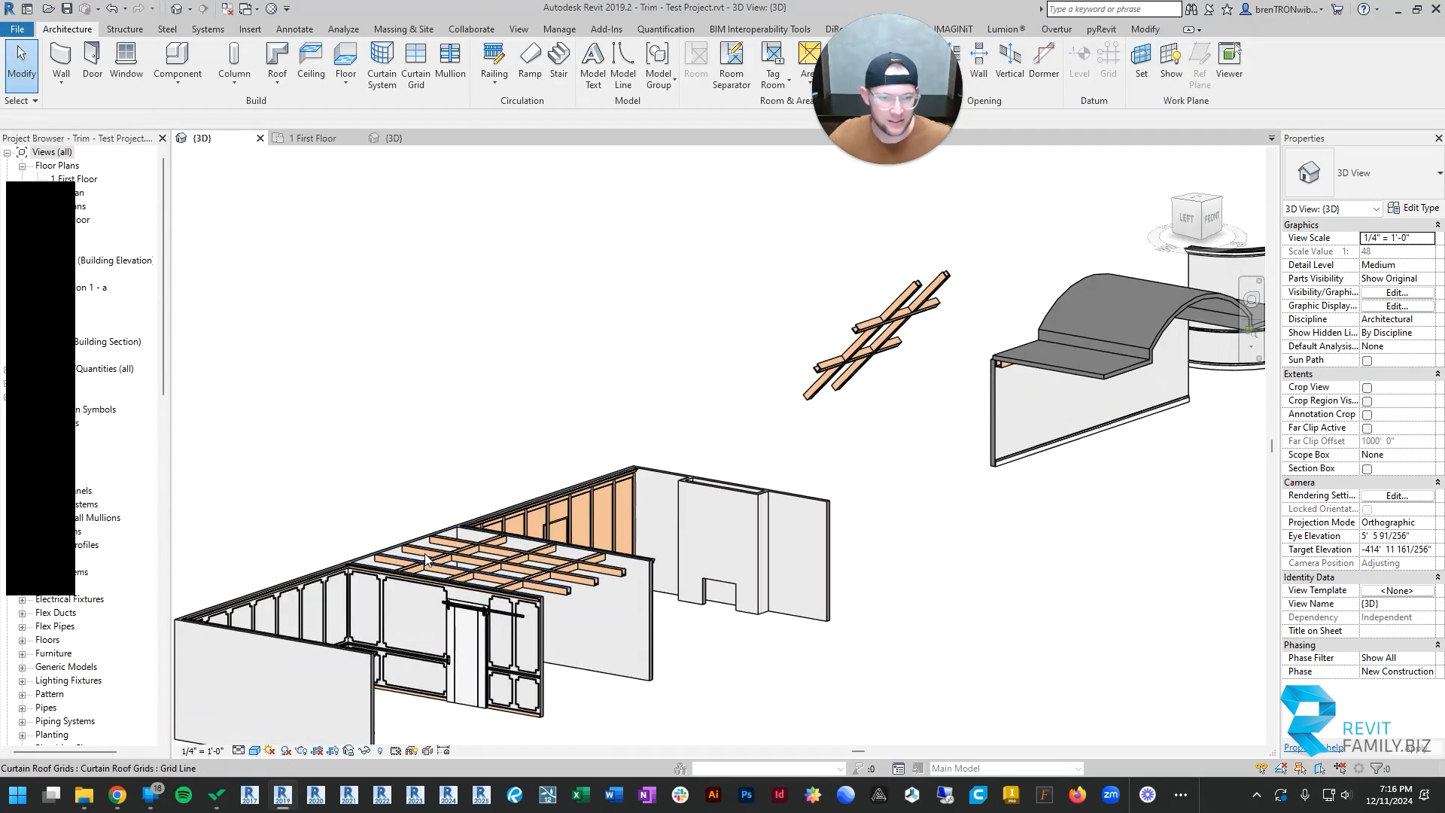
pyautogui.doubleClick(623, 563)
pyautogui.scroll(-2, 635, 562)
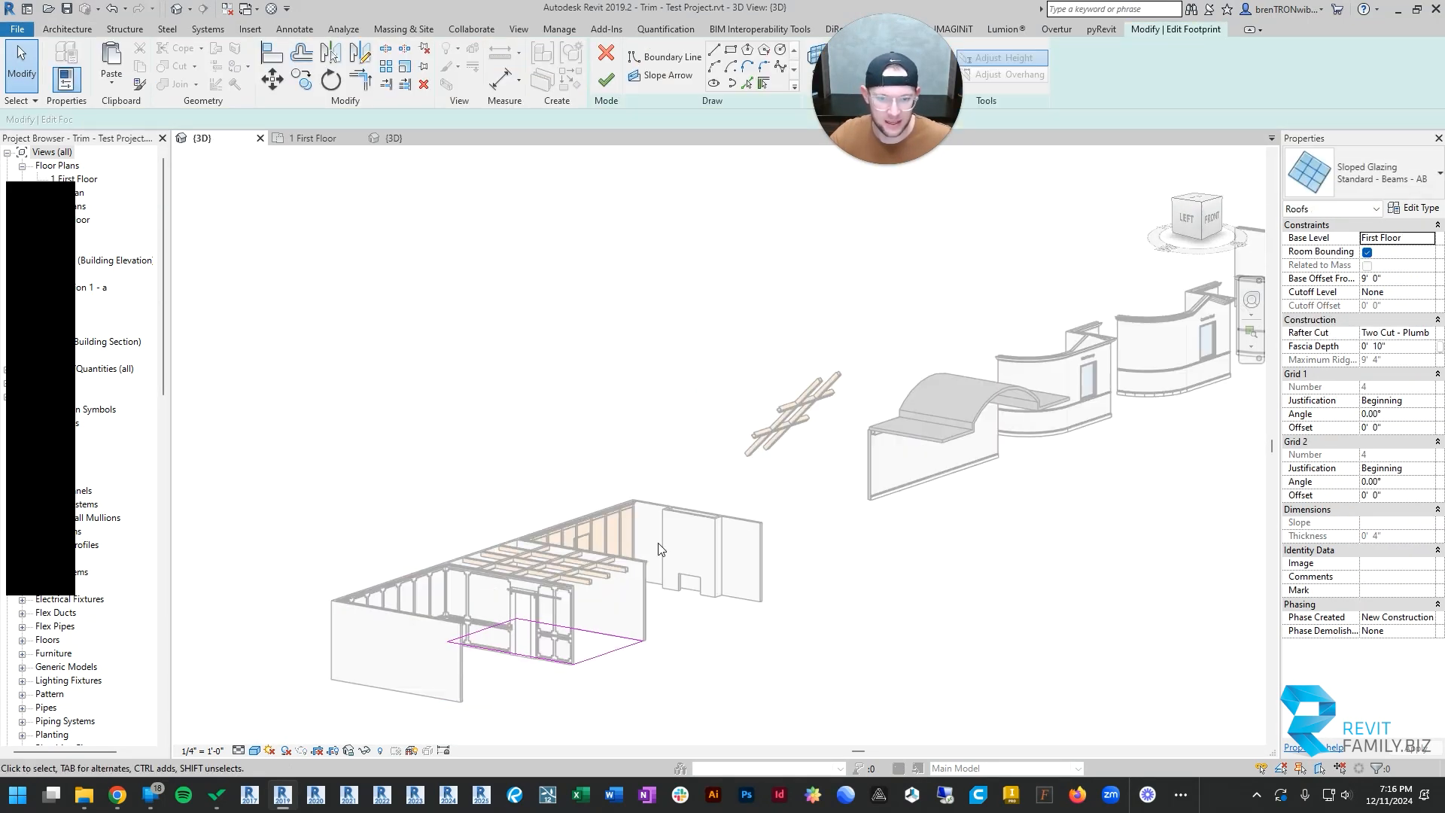
pyautogui.keyDown('shift'); pyautogui.moveTo(658, 548); pyautogui.dragTo(581, 668, button='middle'); pyautogui.keyUp('shift')
# Make the footprint edge along the middle room's back wall slope-defining at 4" / 12" and finish the sketch
pyautogui.click(388, 590)
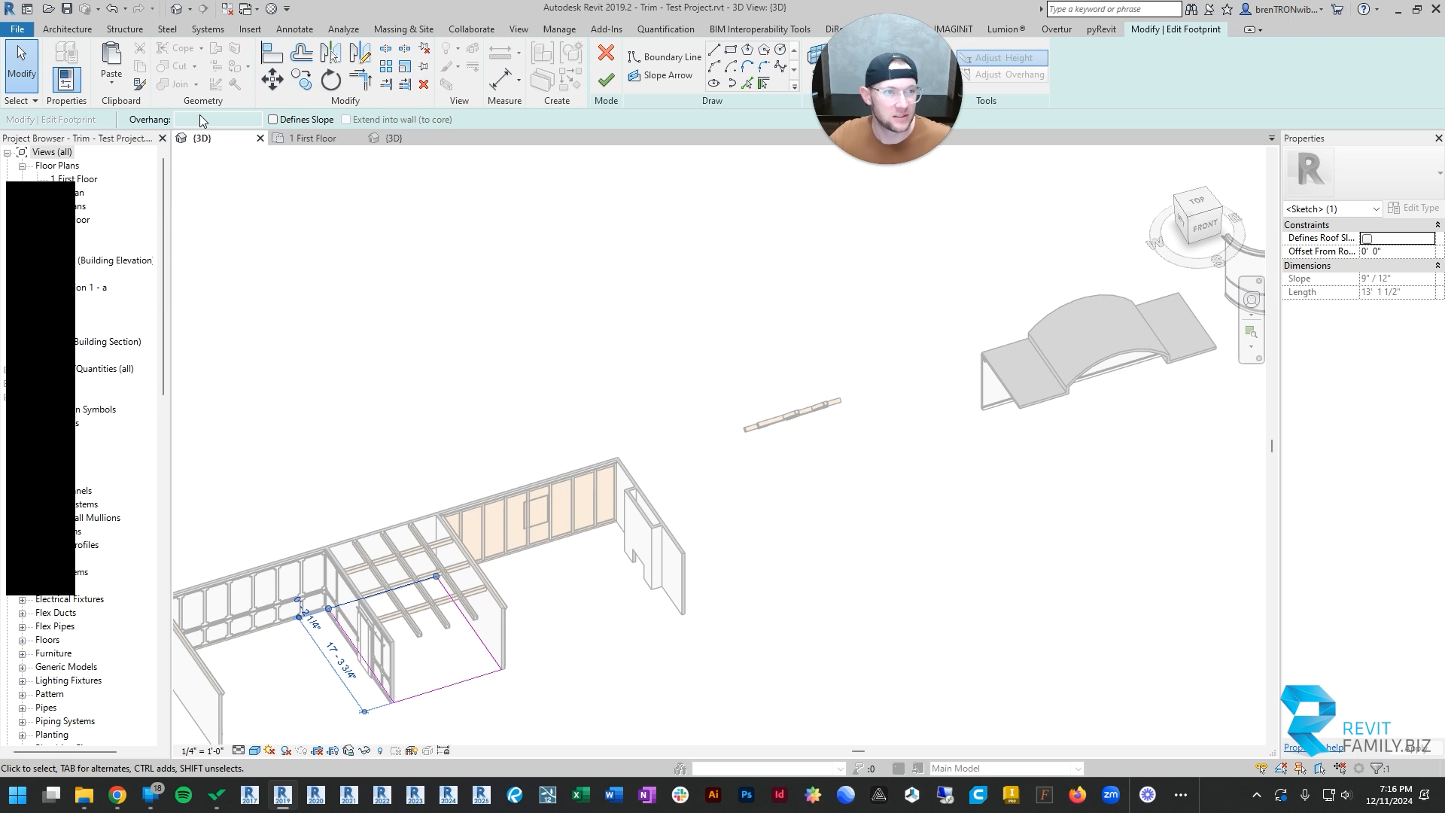
pyautogui.click(273, 119)
pyautogui.click(409, 583)
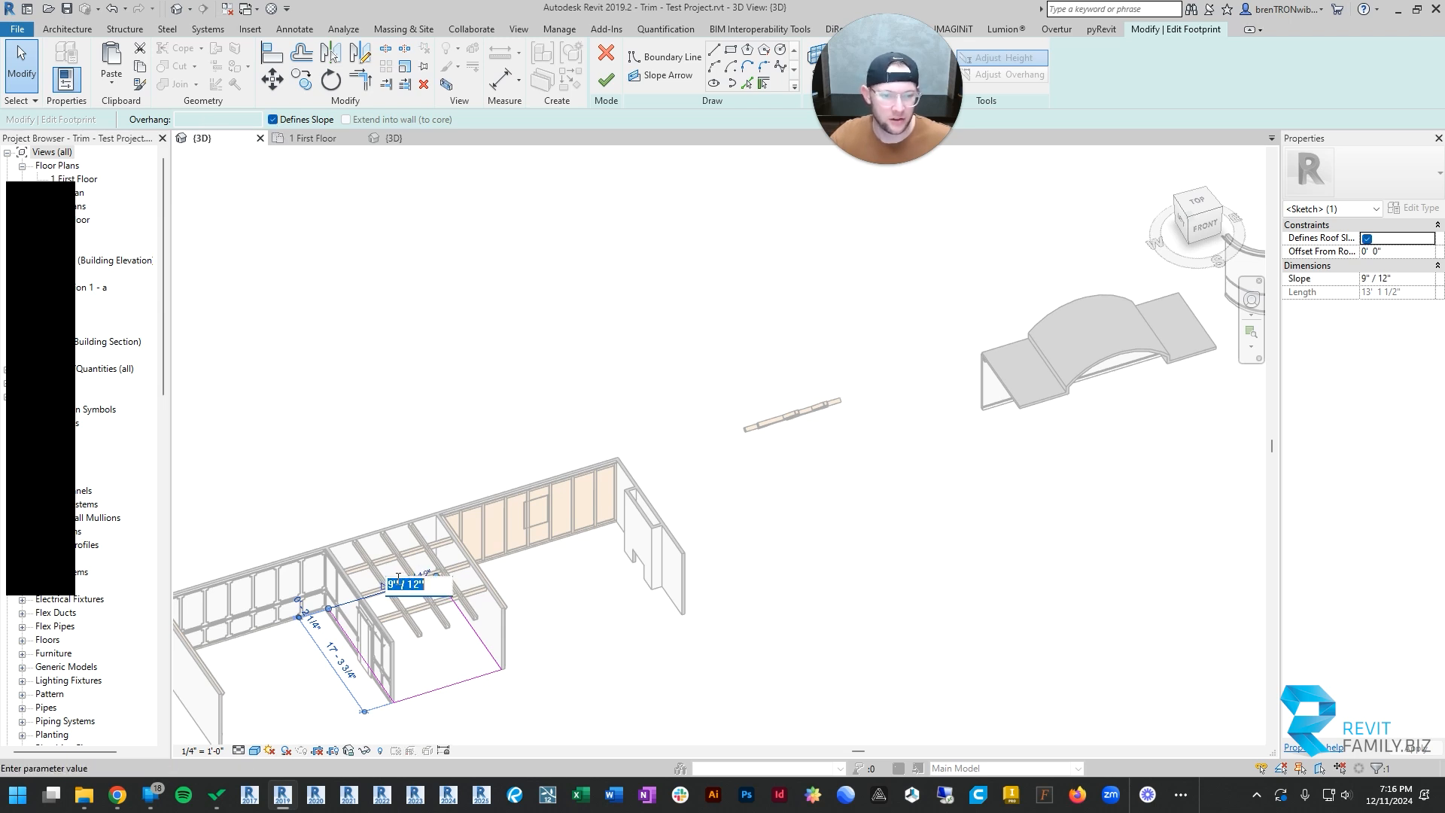
pyautogui.write('4')
pyautogui.press('Return')
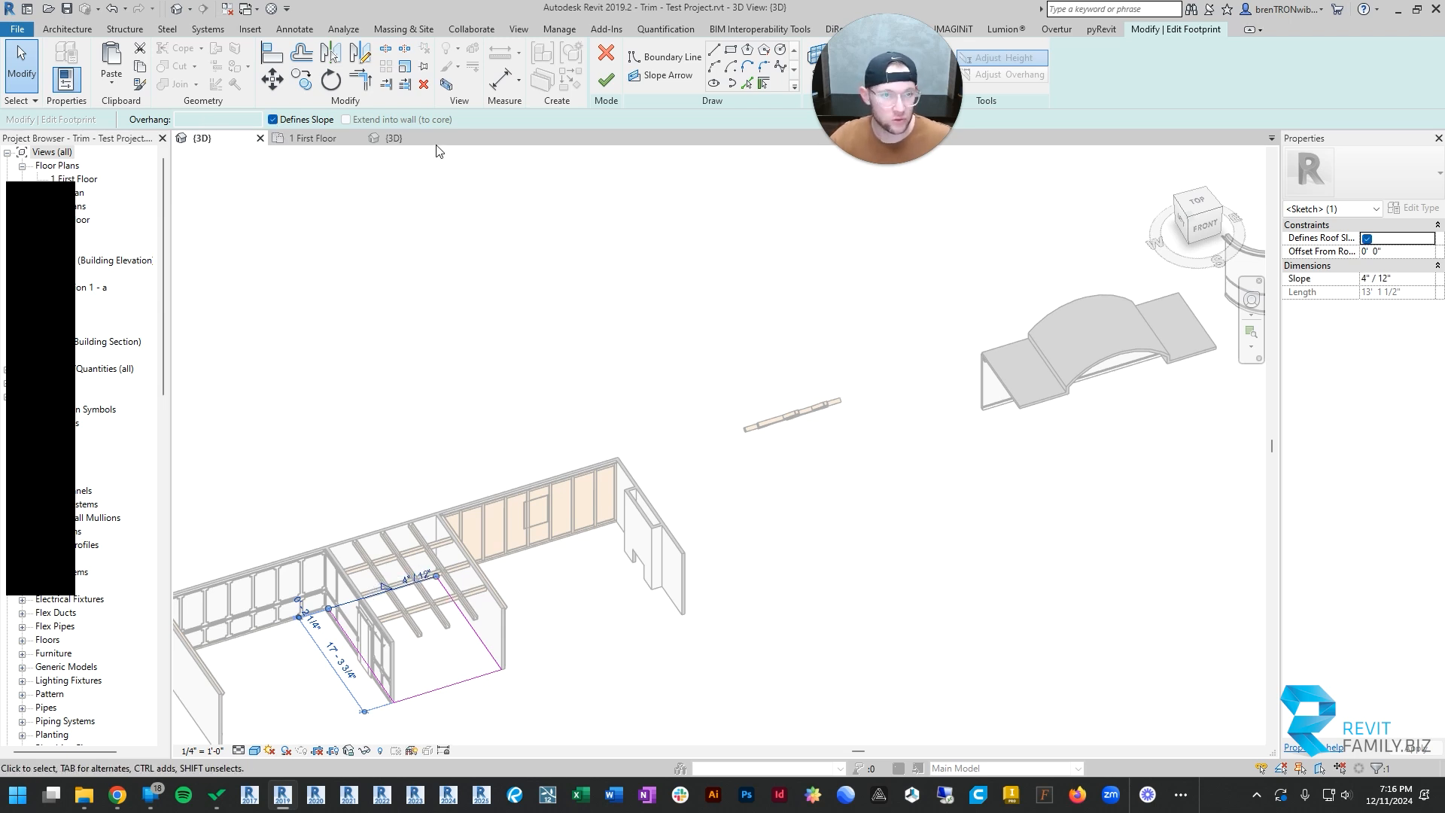
pyautogui.click(606, 79)
# Examine the middle room's sloped beam ceiling from the front and within the whole model
pyautogui.click(622, 673)
pyautogui.keyDown('shift'); pyautogui.moveTo(622, 674); pyautogui.dragTo(731, 519, button='middle'); pyautogui.keyUp('shift')
pyautogui.moveTo(732, 519); pyautogui.dragTo(758, 352, button='middle')
pyautogui.scroll(-3, 760, 362)
pyautogui.keyDown('shift'); pyautogui.moveTo(778, 409); pyautogui.dragTo(799, 480, button='middle'); pyautogui.keyUp('shift')
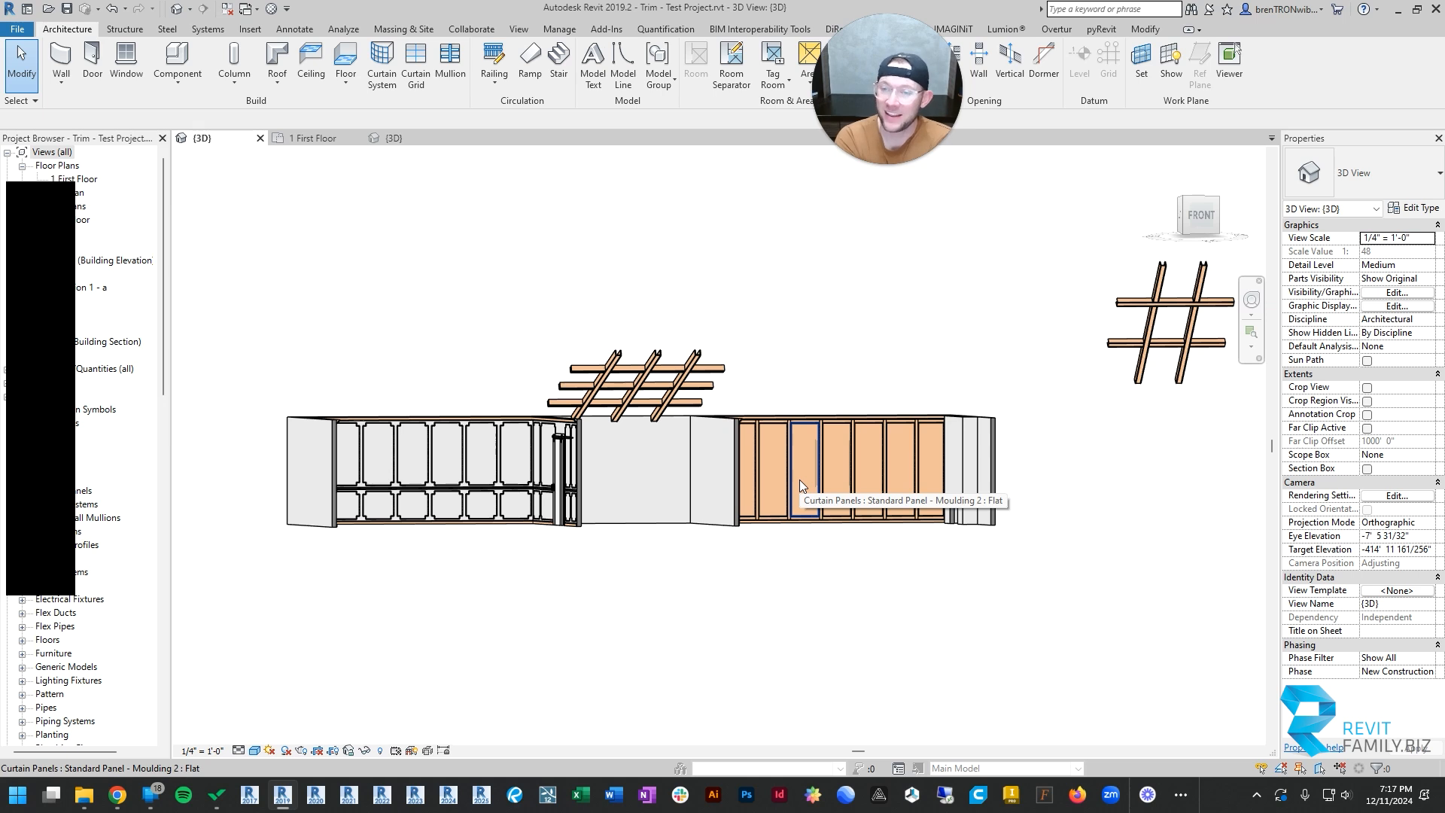
pyautogui.keyDown('shift'); pyautogui.moveTo(799, 481); pyautogui.dragTo(776, 417, button='middle'); pyautogui.keyUp('shift')
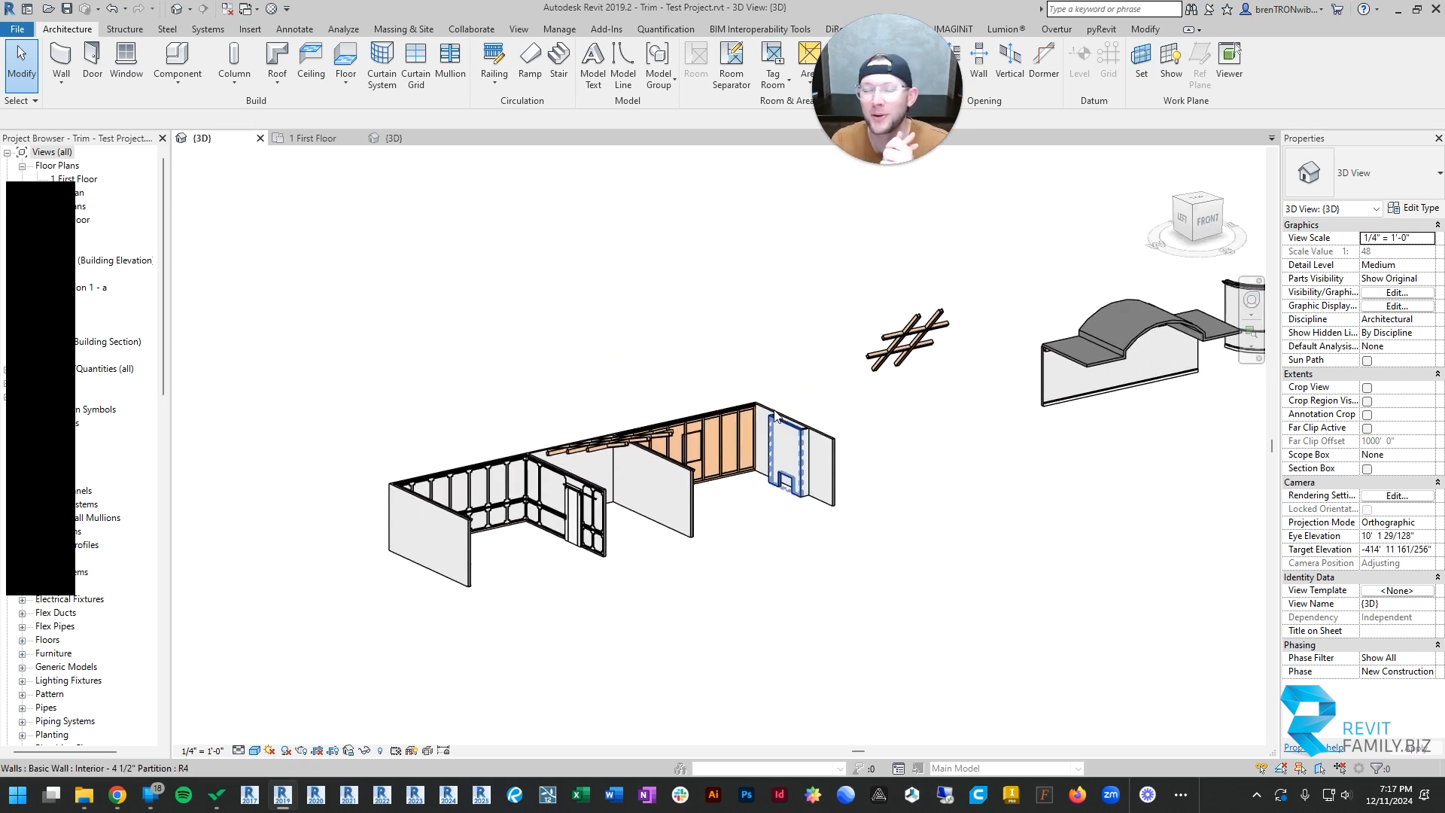